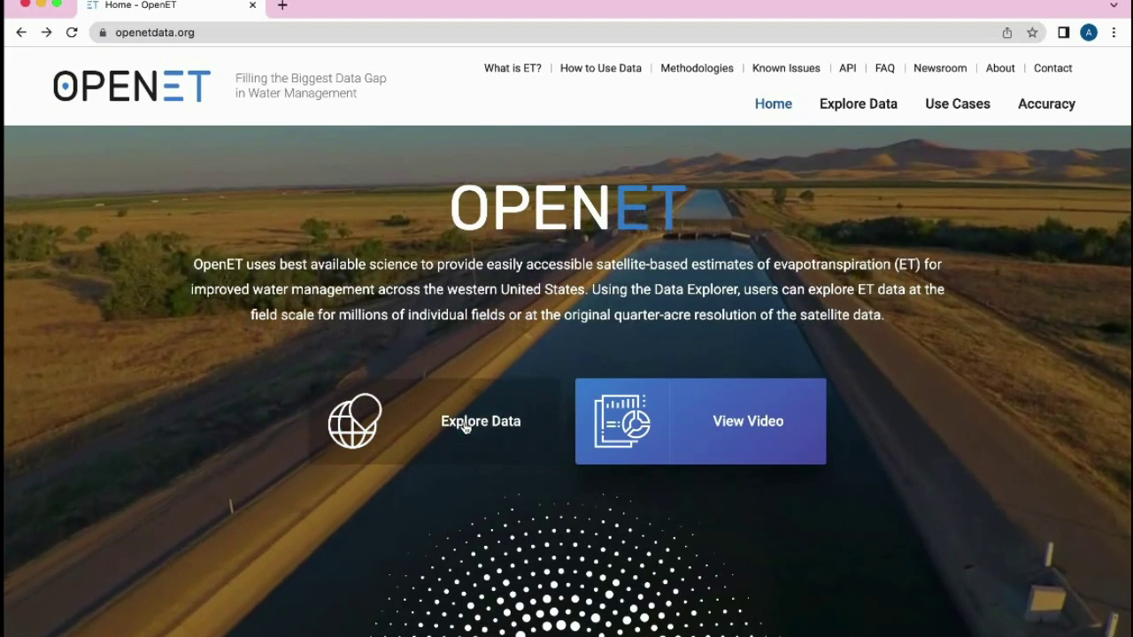
Go from Explore Data to View Field Summaries to load the 2021 field ET map
{"action": "left_click", "coordinate": [466, 428]}
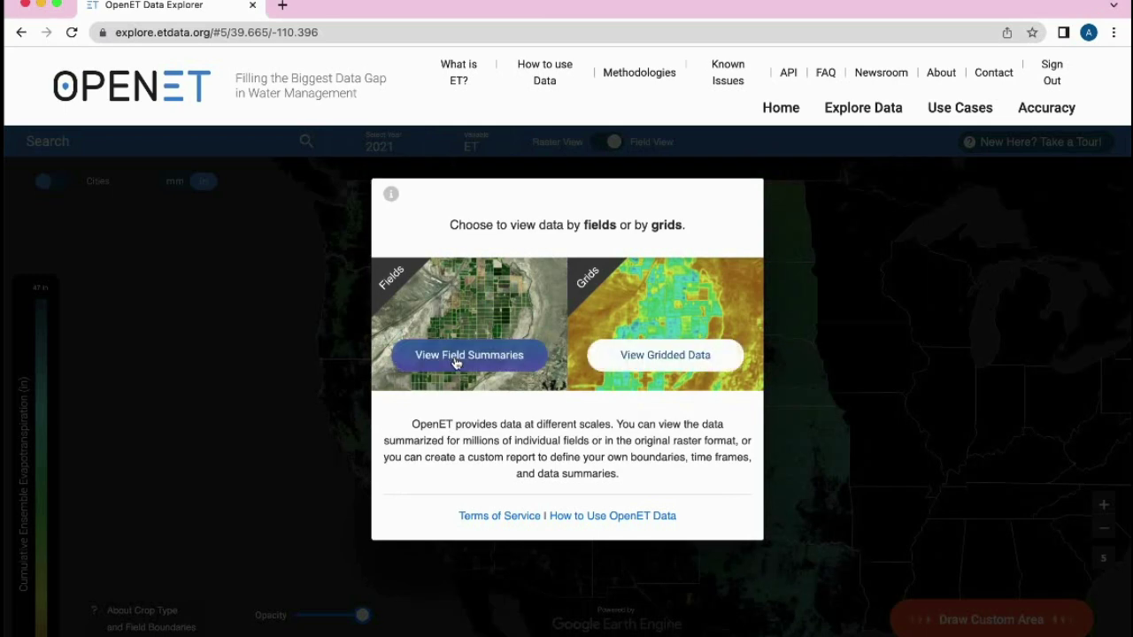
{"action": "left_click", "coordinate": [455, 364]}
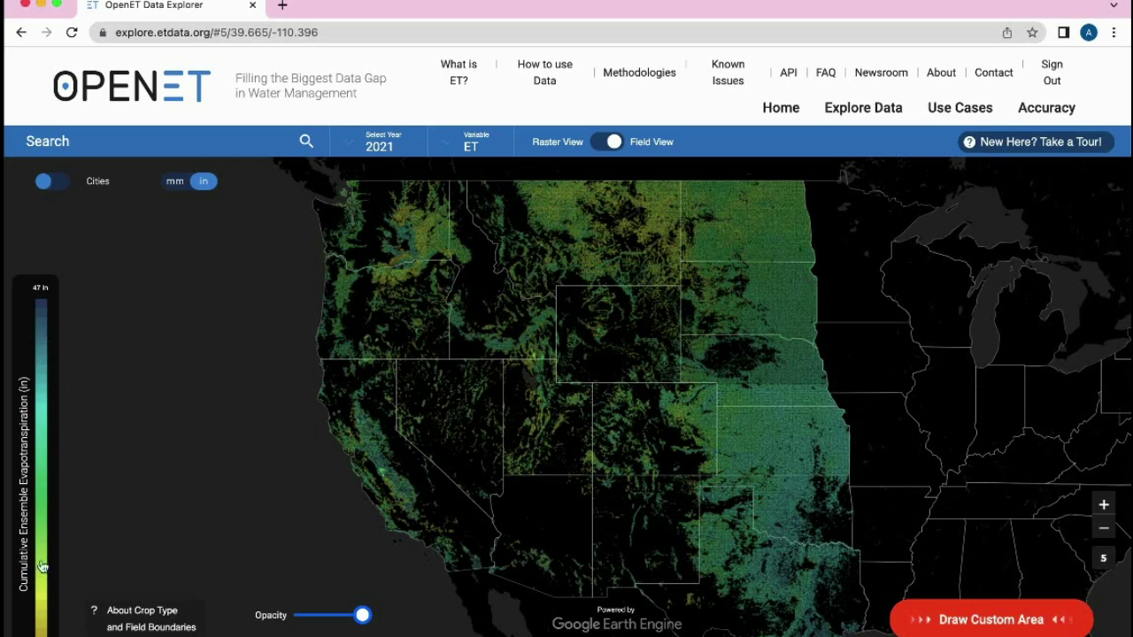
Switch ET units to mm, turn on city labels, and keep 2021 as the year
{"action": "mouse_move", "coordinate": [46, 417]}
{"action": "left_click", "coordinate": [175, 182]}
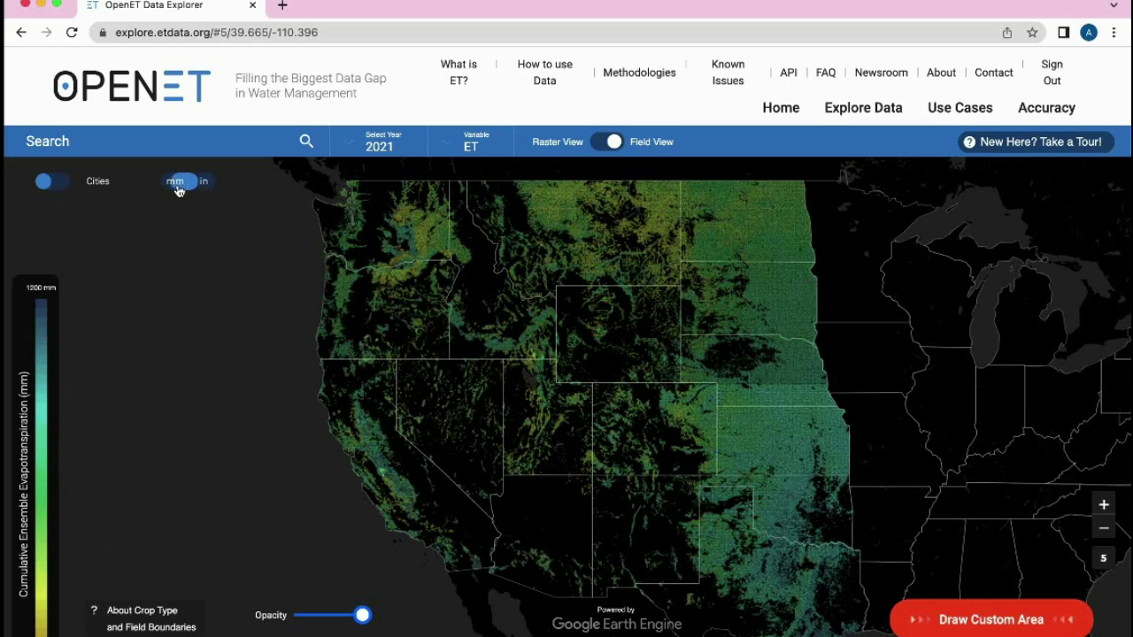
{"action": "mouse_move", "coordinate": [47, 376]}
{"action": "left_click", "coordinate": [53, 182]}
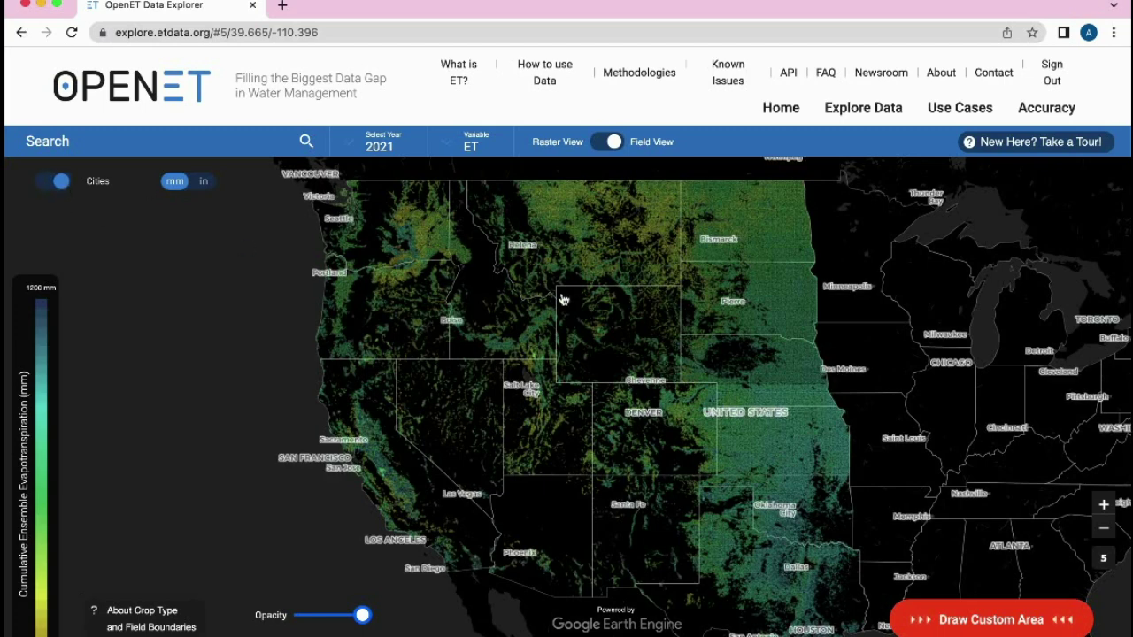
{"action": "left_click", "coordinate": [393, 148]}
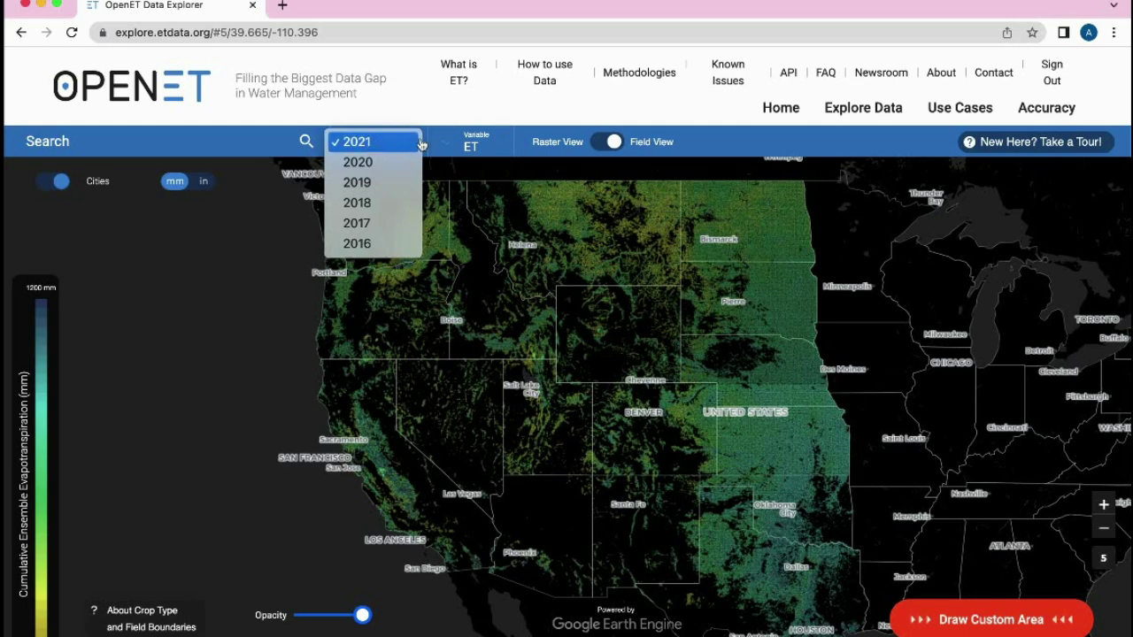
{"action": "left_click", "coordinate": [470, 145]}
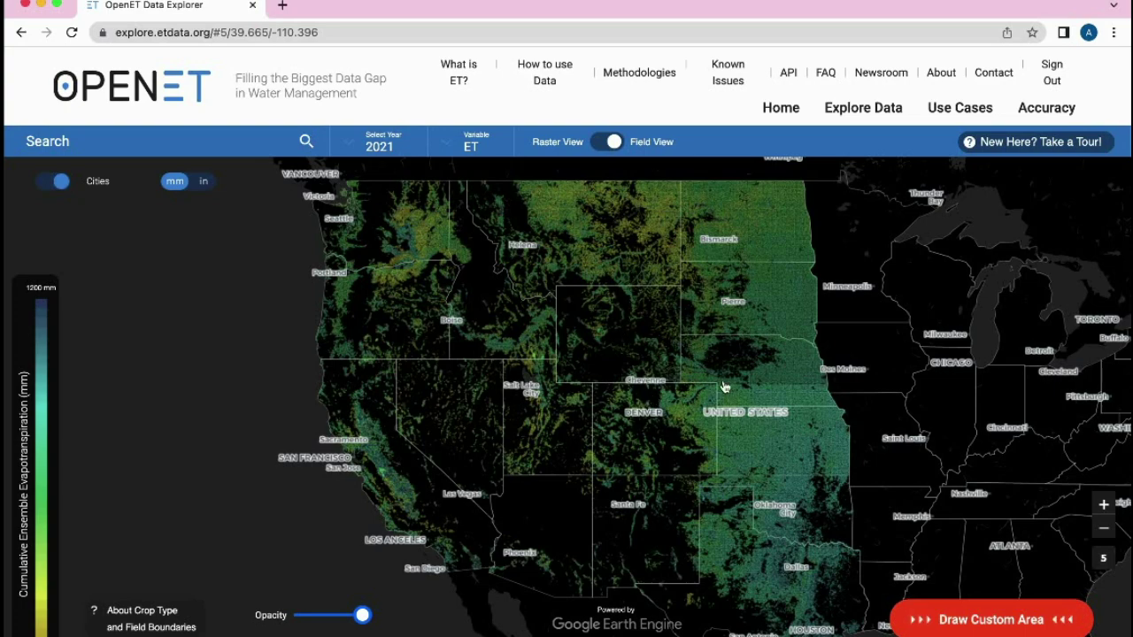
Zoom into central Kansas fields and inspect one showing 566 mm ET on 32.27 ha of Corn/Soybeans
{"action": "left_click_drag", "start_coordinate": [721, 388], "coordinate": [643, 365]}
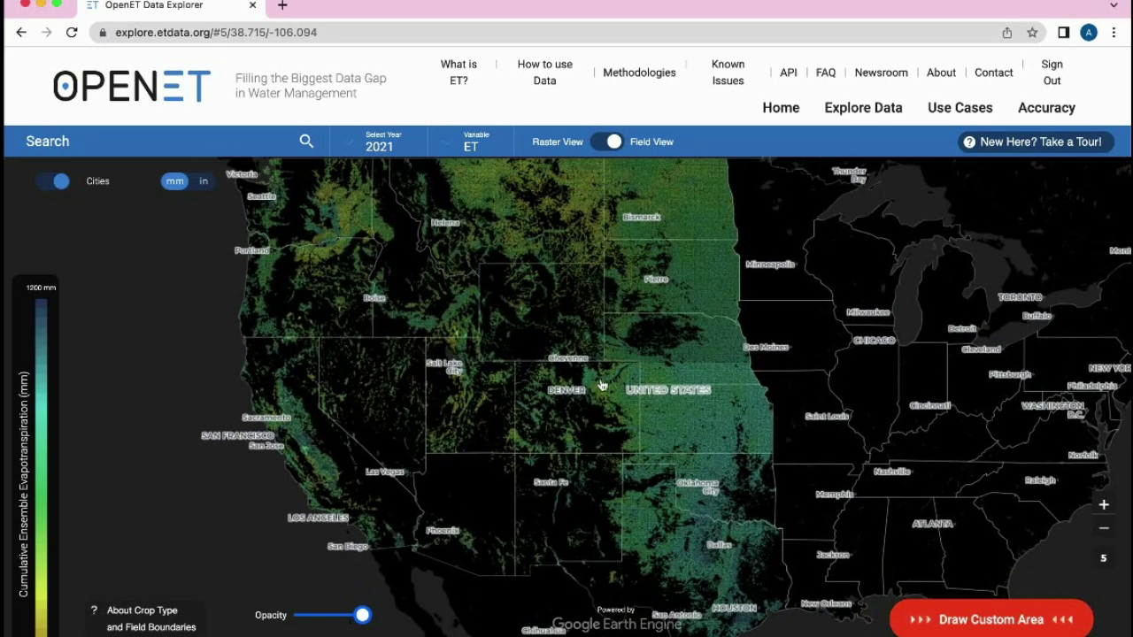
{"action": "scroll", "coordinate": [702, 421], "scroll_direction": "up", "scroll_amount": 1}
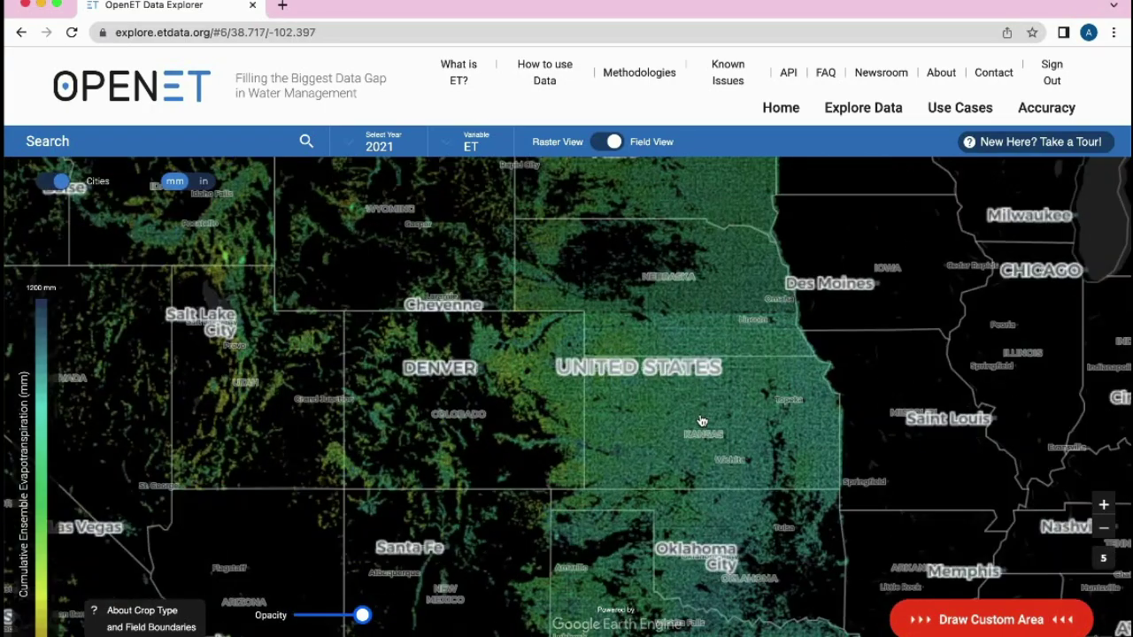
{"action": "scroll", "coordinate": [702, 421], "scroll_direction": "up", "scroll_amount": 1}
{"action": "scroll", "coordinate": [702, 421], "scroll_direction": "up", "scroll_amount": 1}
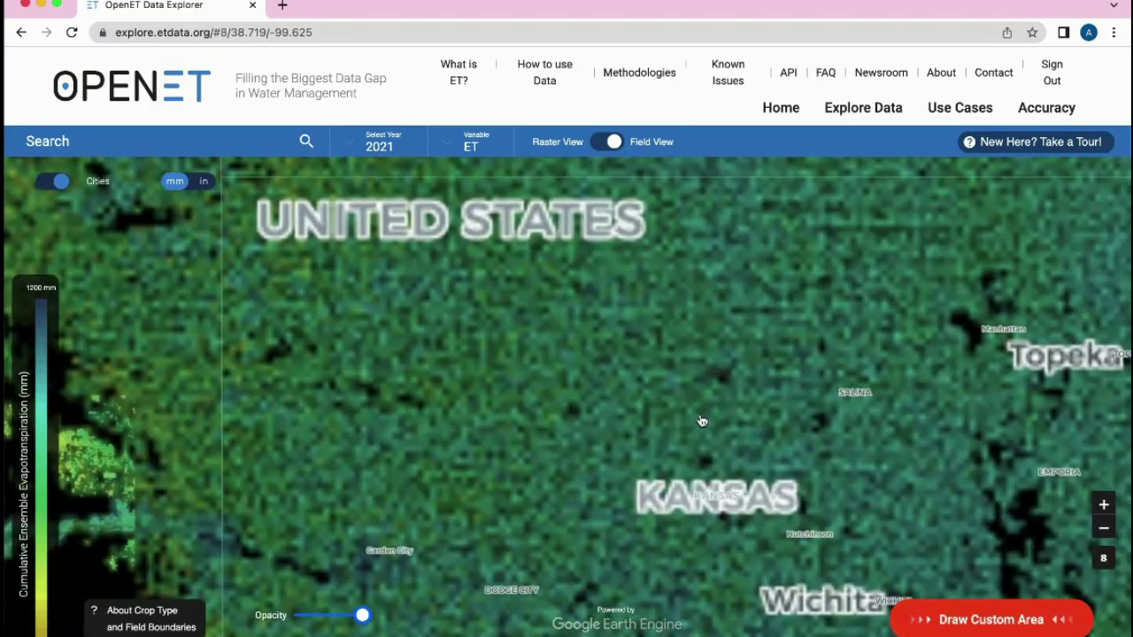
{"action": "scroll", "coordinate": [702, 422], "scroll_direction": "up", "scroll_amount": 1}
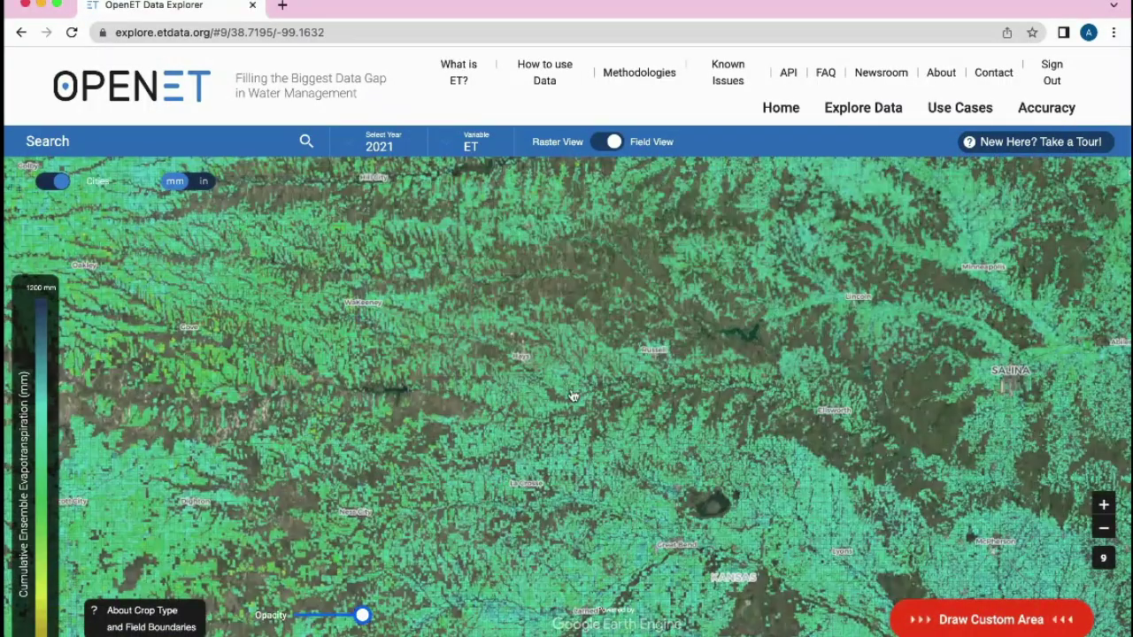
{"action": "scroll", "coordinate": [574, 396], "scroll_direction": "up", "scroll_amount": 4}
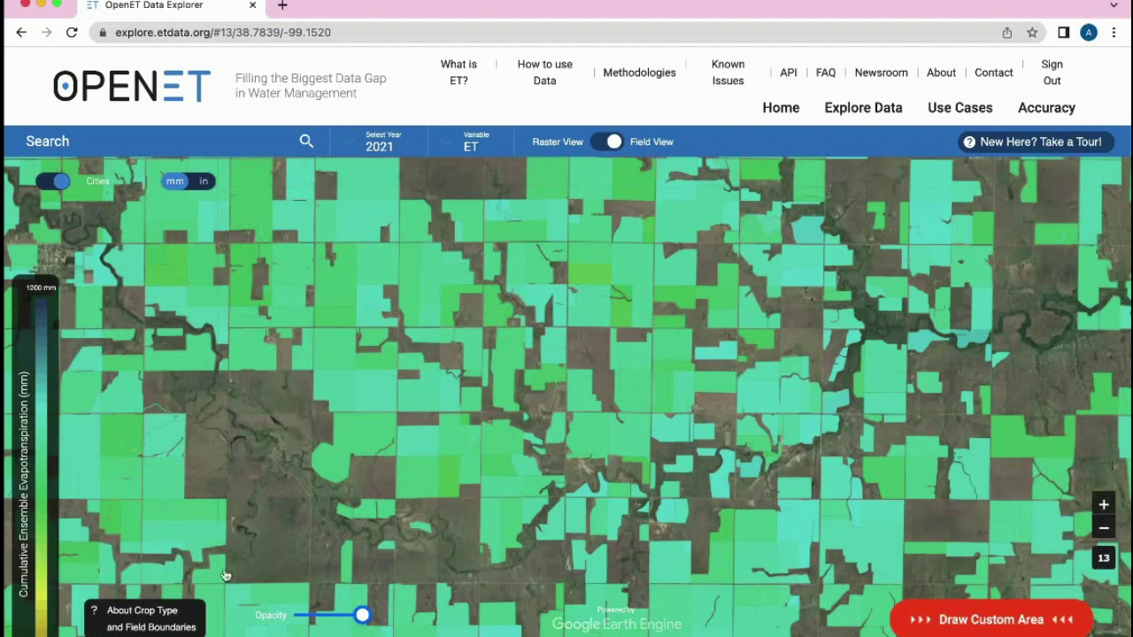
{"action": "mouse_move", "coordinate": [456, 413]}
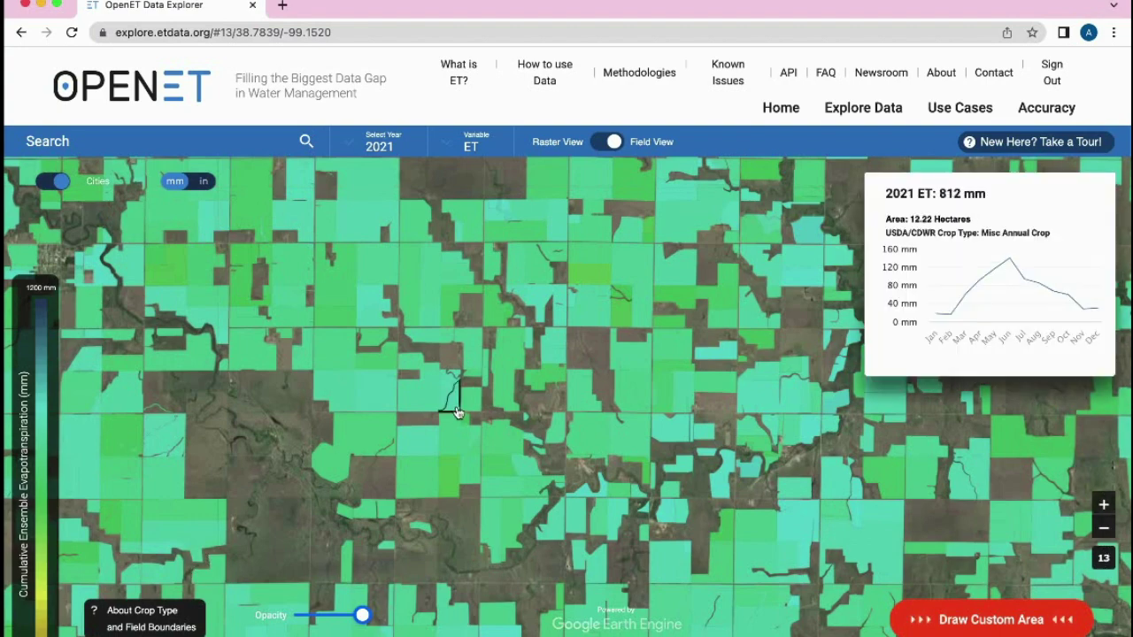
{"action": "scroll", "coordinate": [457, 412], "scroll_direction": "up", "scroll_amount": 1}
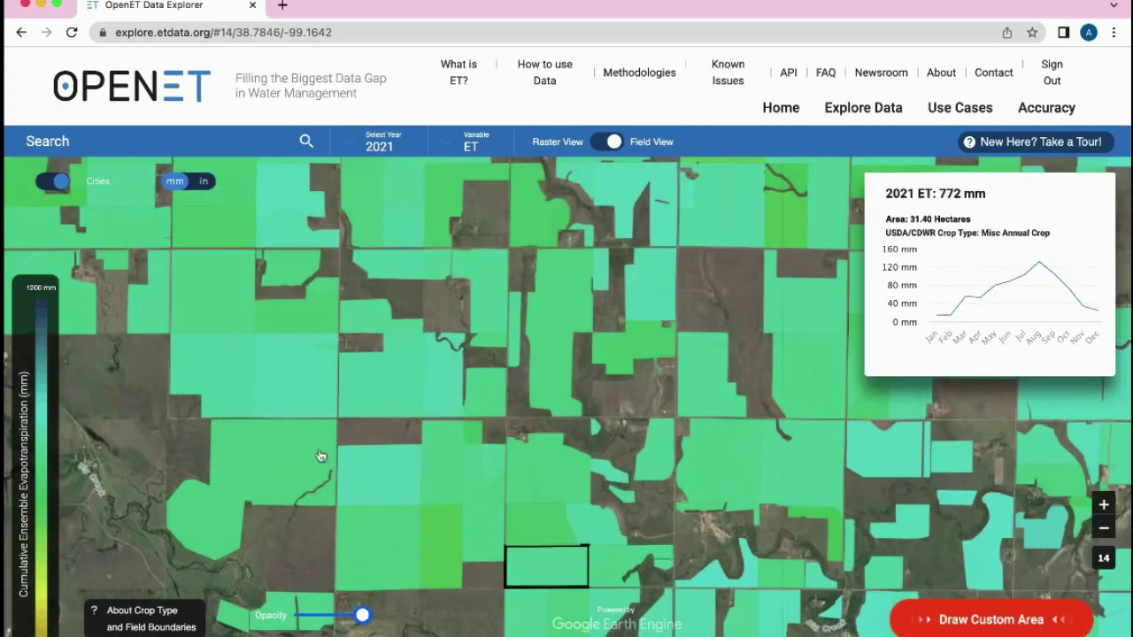
{"action": "mouse_move", "coordinate": [322, 456]}
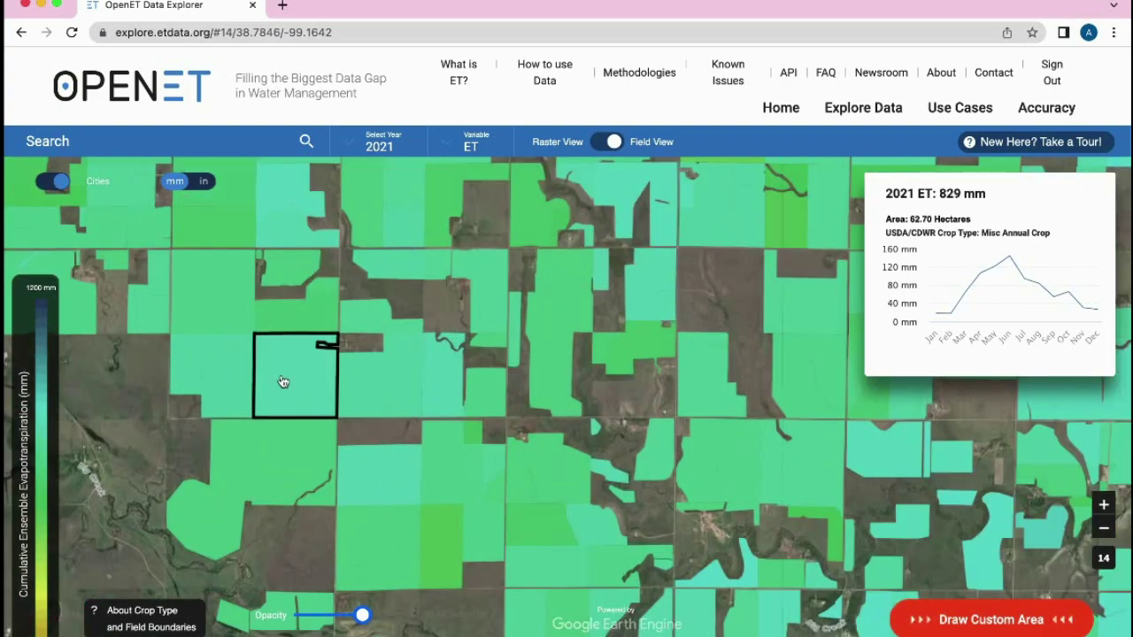
{"action": "mouse_move", "coordinate": [392, 379]}
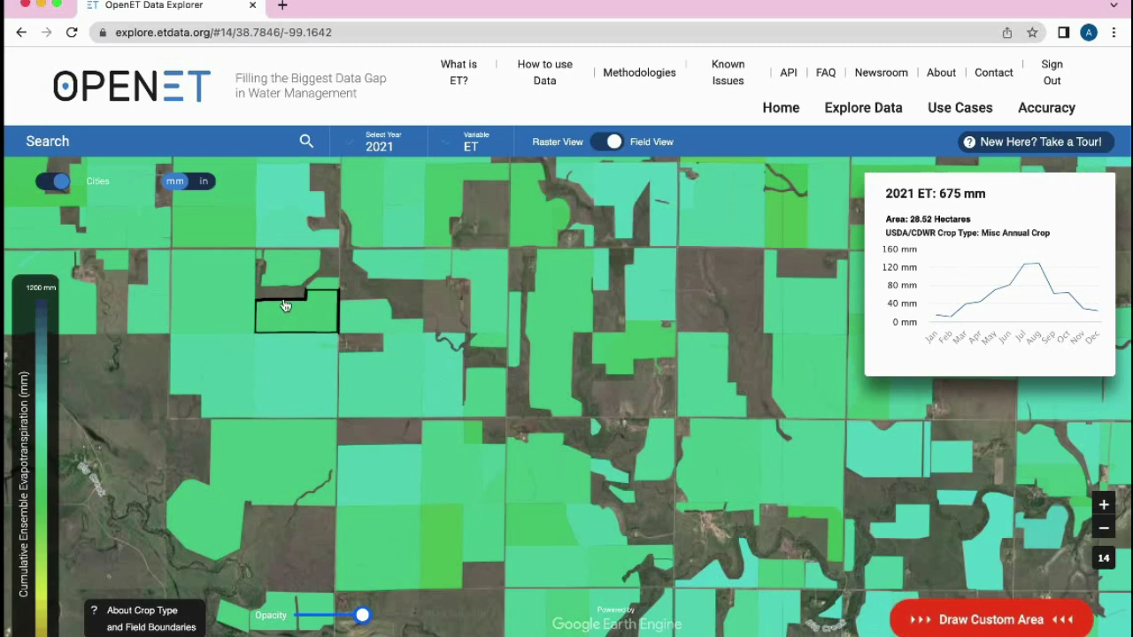
{"action": "mouse_move", "coordinate": [224, 293]}
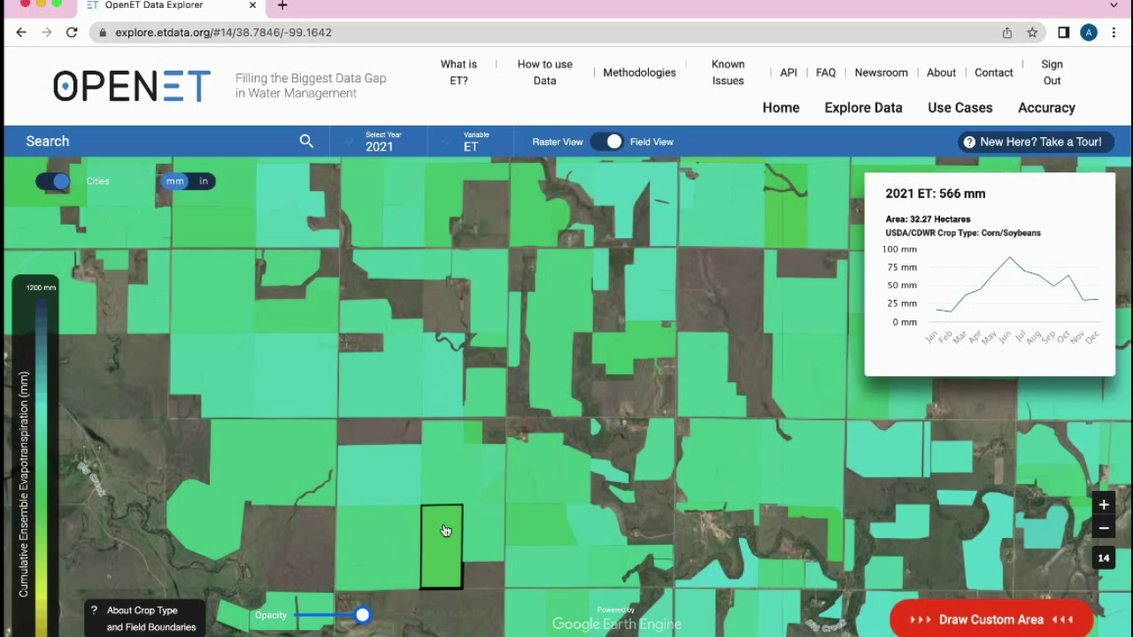
Open the 32.27 ha field's monthly ET chart and show the ET Range band
{"action": "left_click", "coordinate": [445, 530]}
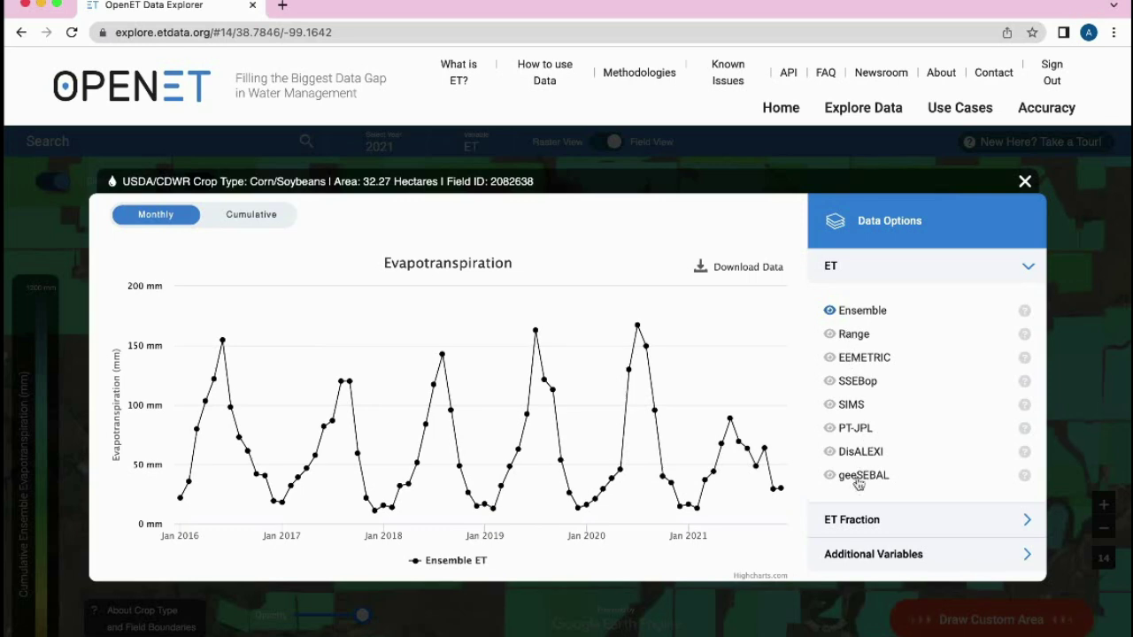
{"action": "left_click", "coordinate": [852, 341]}
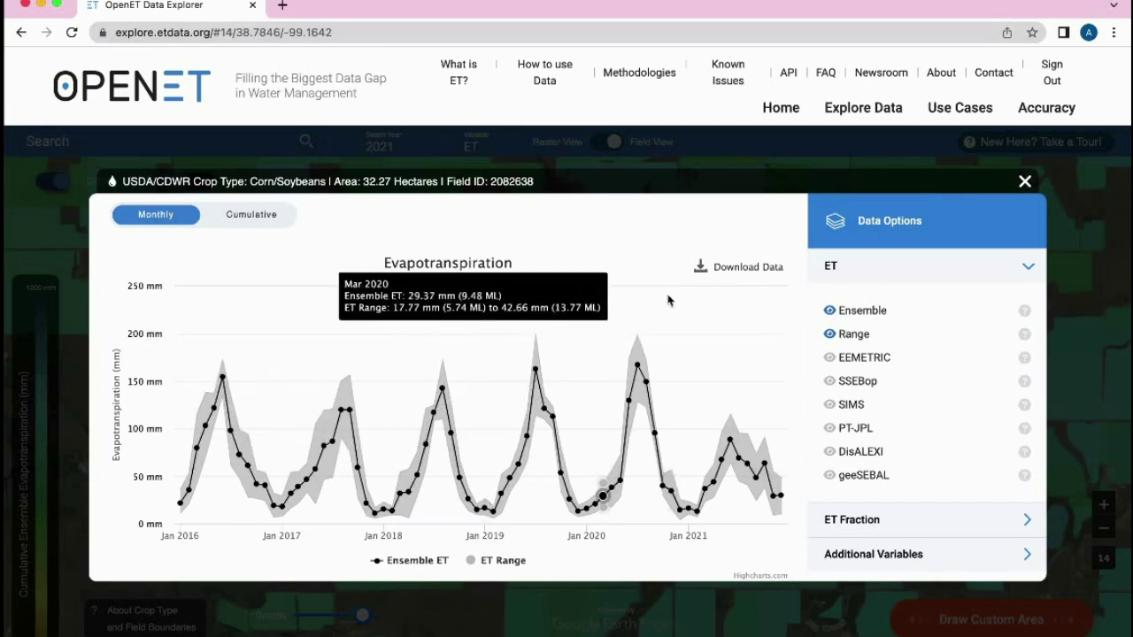
Overlay PT-JPL, eeMetric, SSEBop, SIMS, DisALEXI and geeSEBAL series on the monthly chart
{"action": "left_click", "coordinate": [855, 430]}
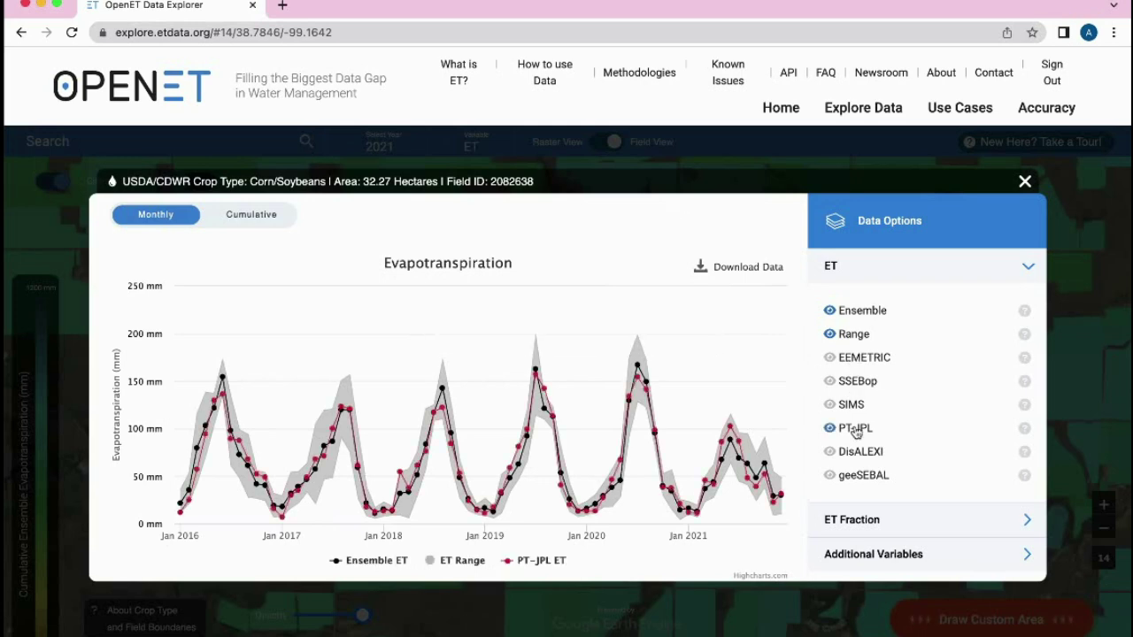
{"action": "left_click", "coordinate": [847, 362]}
{"action": "left_click", "coordinate": [847, 382]}
{"action": "left_click", "coordinate": [850, 405]}
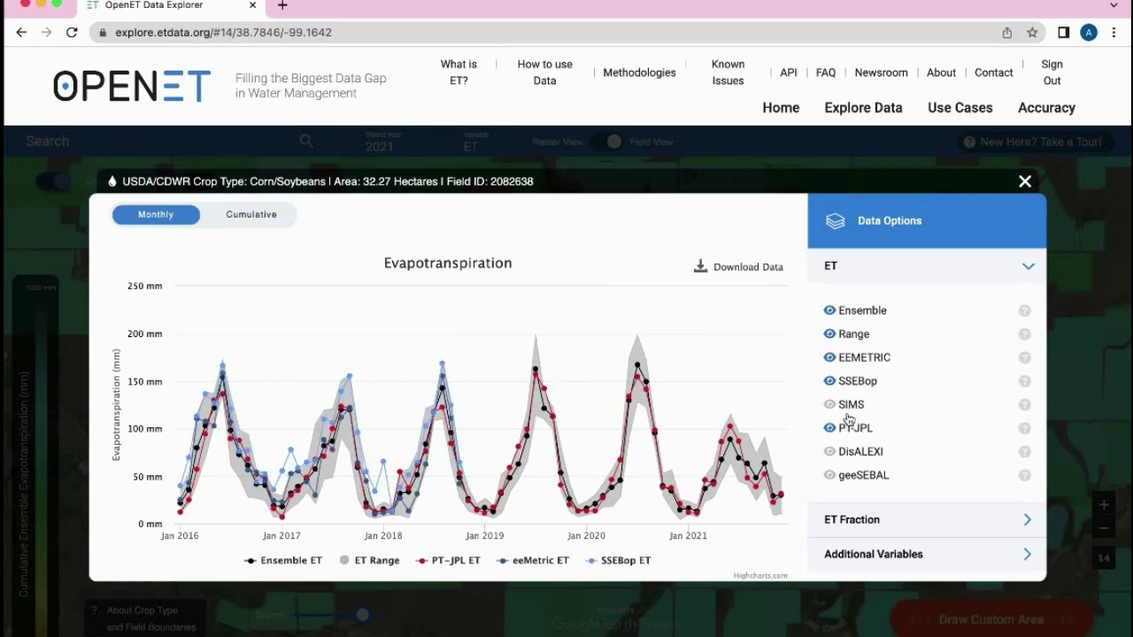
{"action": "left_click", "coordinate": [854, 451]}
{"action": "left_click", "coordinate": [851, 476]}
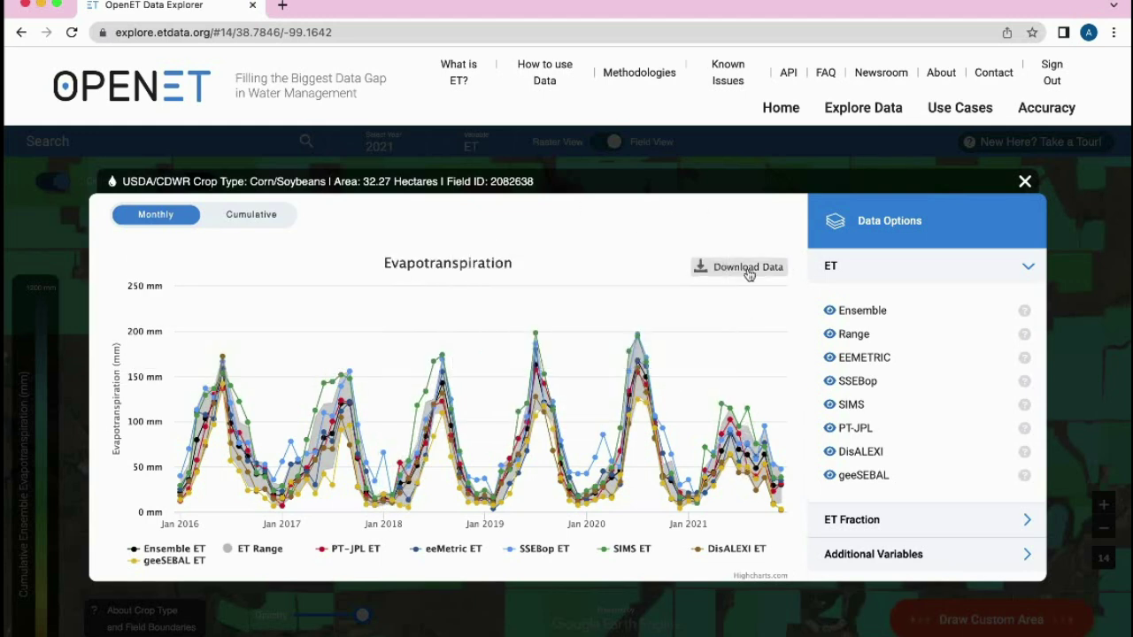
Check the Download Data export formats, then show cumulative Ensemble ET for each year 2016–2021
{"action": "left_click", "coordinate": [748, 270]}
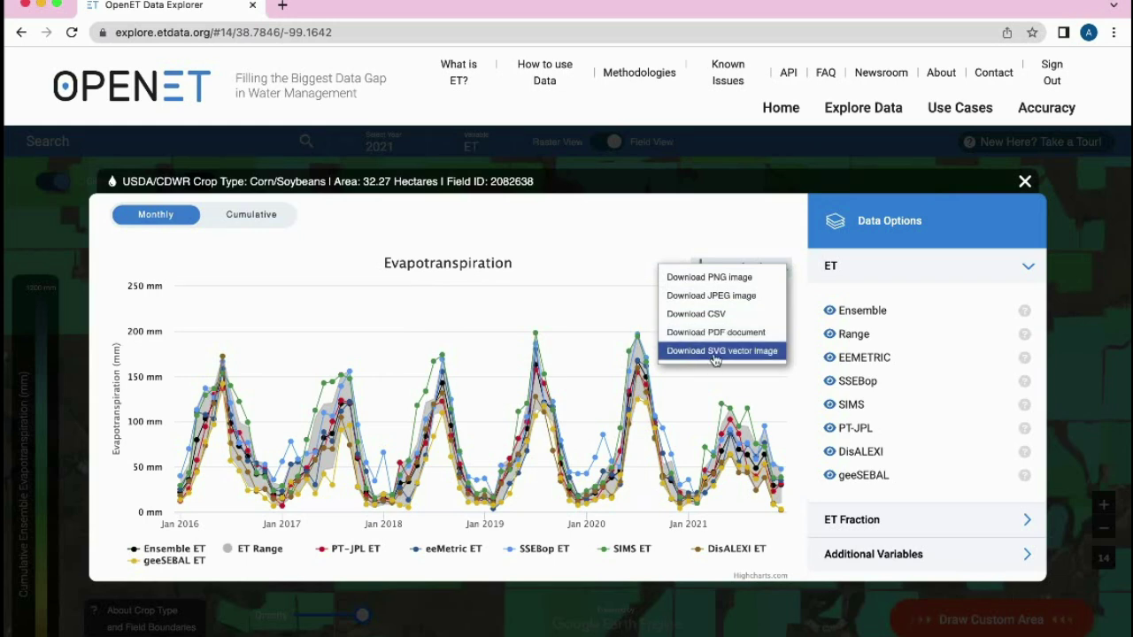
{"action": "left_click", "coordinate": [261, 217]}
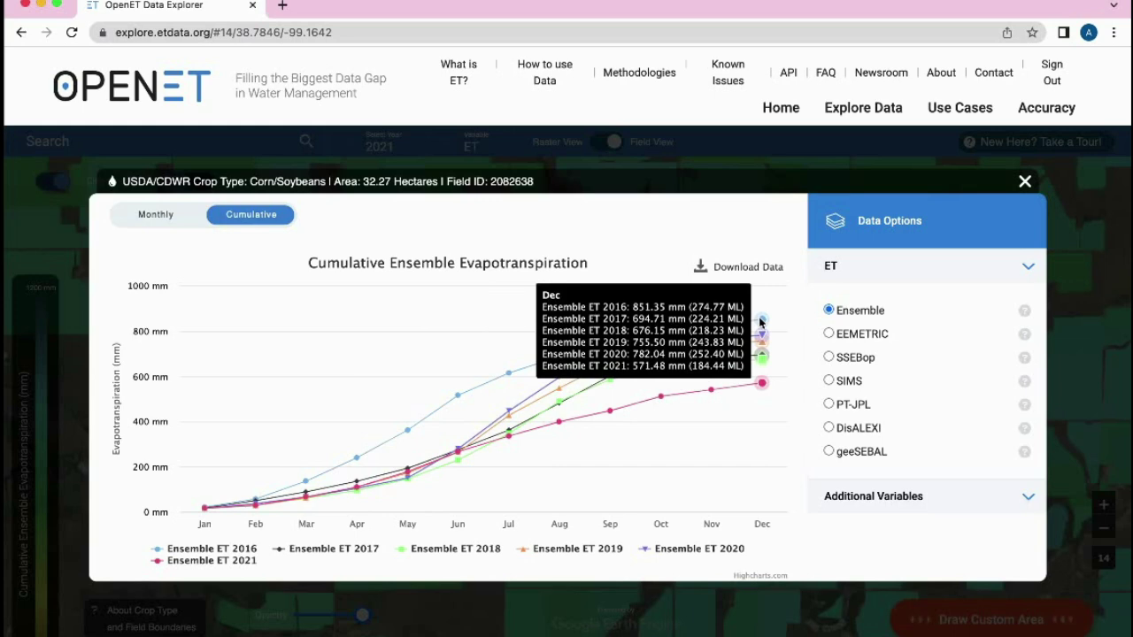
Plot cumulative reference ET (ETo) from the Additional Variables list
{"action": "left_click", "coordinate": [780, 269]}
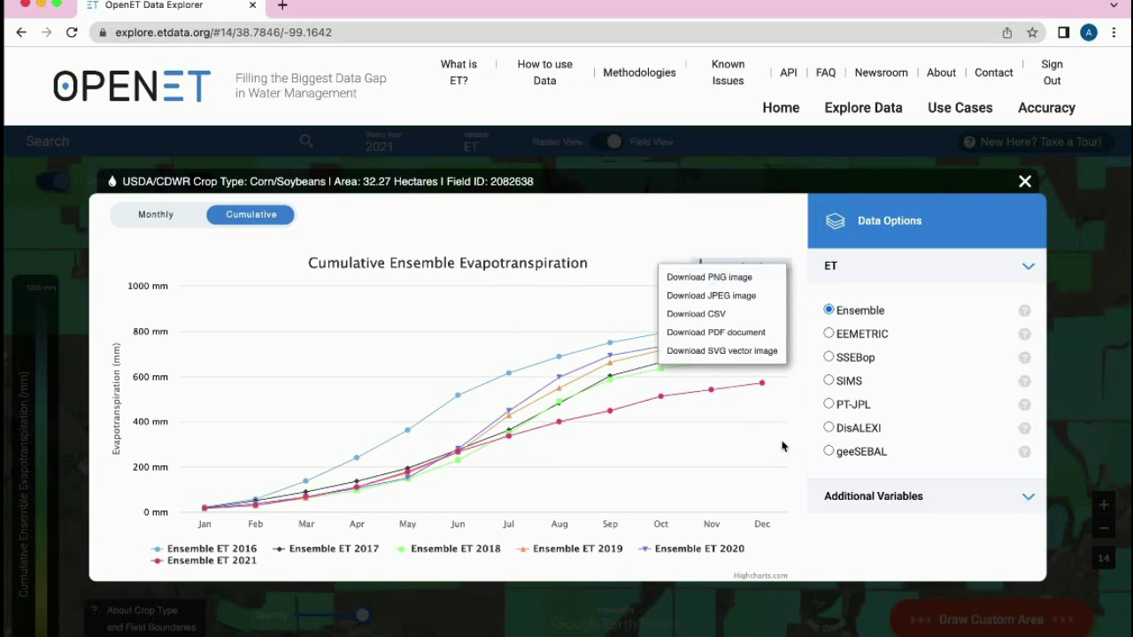
{"action": "left_click", "coordinate": [838, 497]}
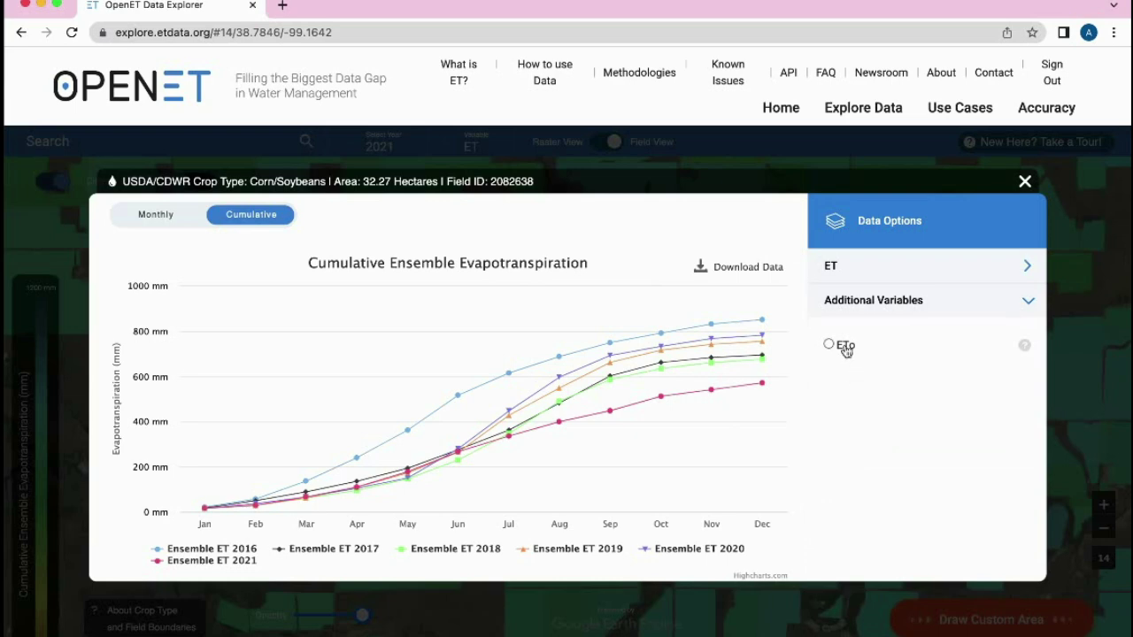
{"action": "left_click", "coordinate": [841, 352]}
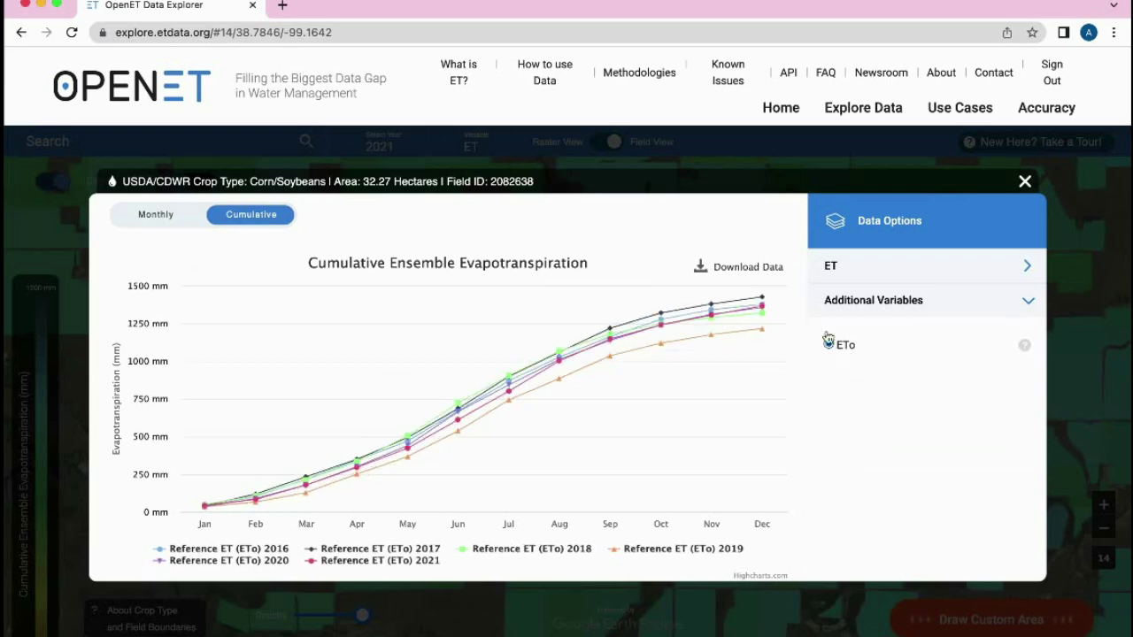
Return to the monthly chart and add ETo and NDVI to it
{"action": "left_click", "coordinate": [177, 224]}
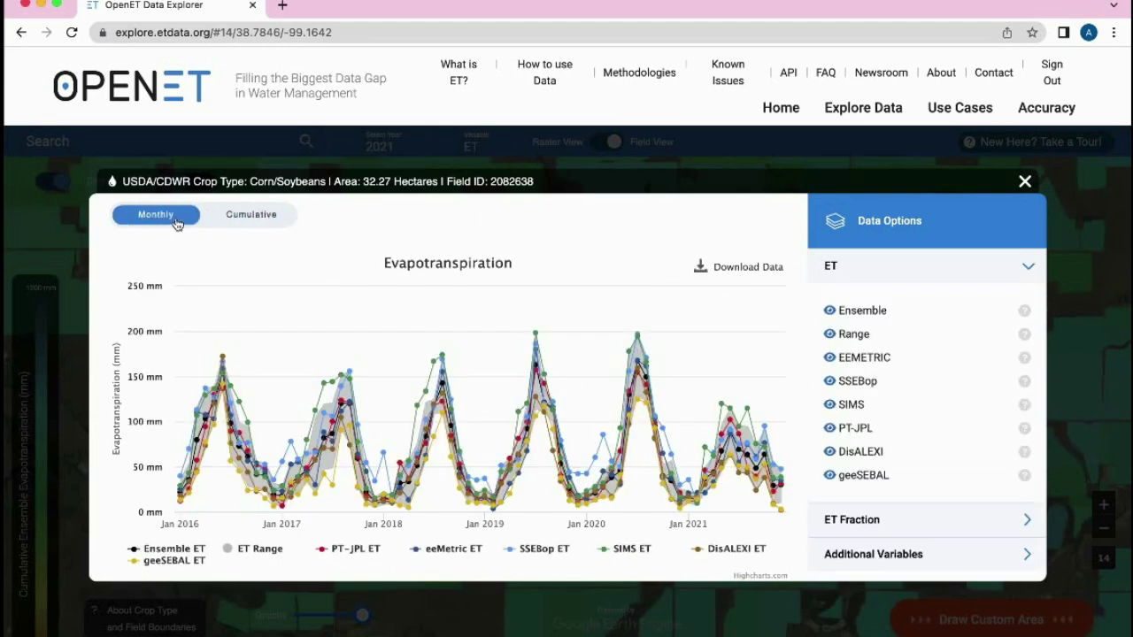
{"action": "left_click", "coordinate": [885, 554]}
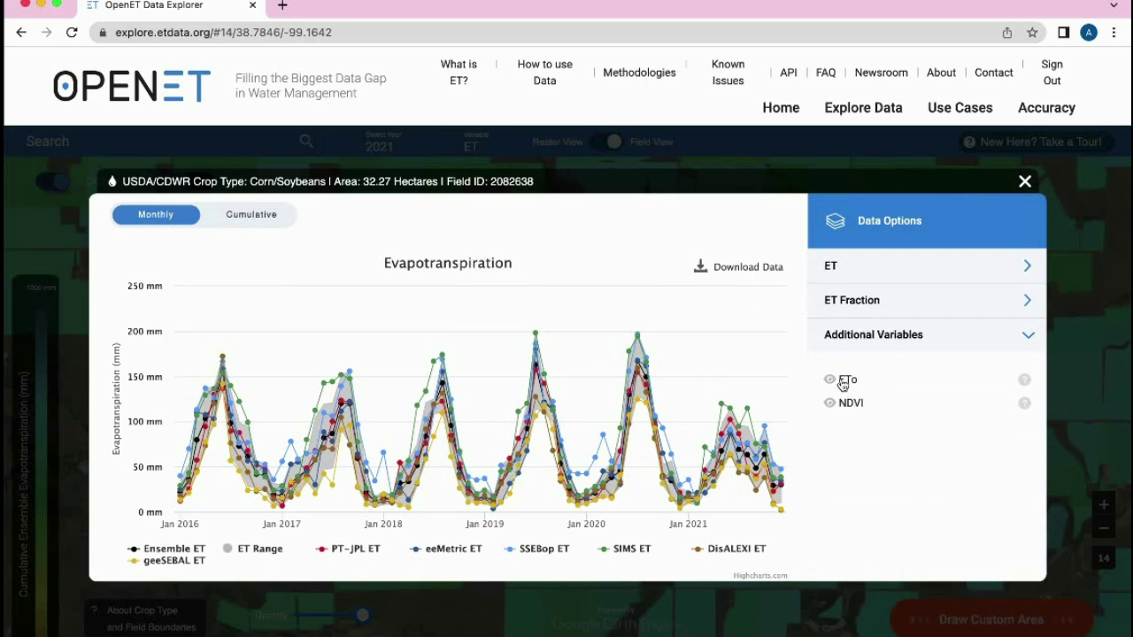
{"action": "left_click", "coordinate": [843, 382]}
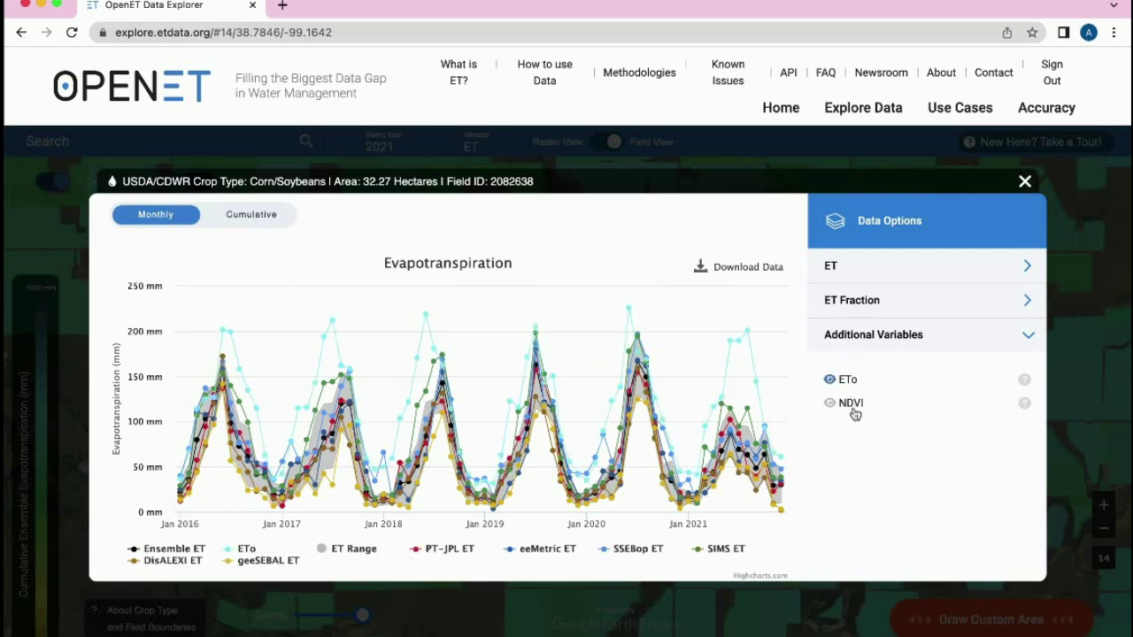
{"action": "left_click", "coordinate": [852, 410]}
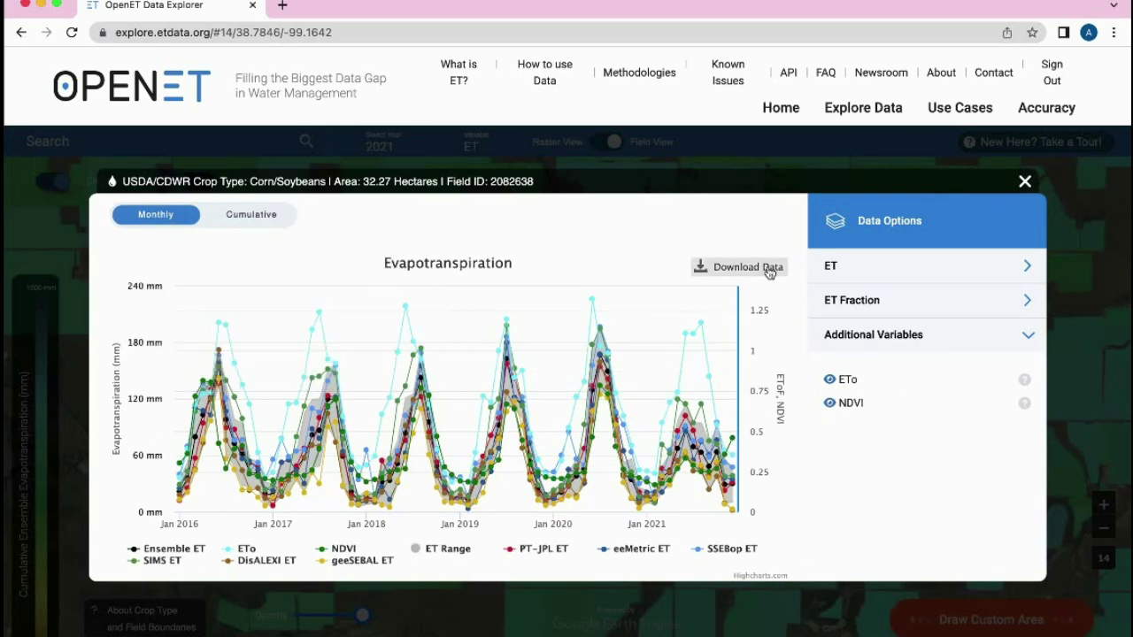
Hide the ET Range band and every model except Ensemble, keeping NDVI shown
{"action": "left_click", "coordinate": [834, 267]}
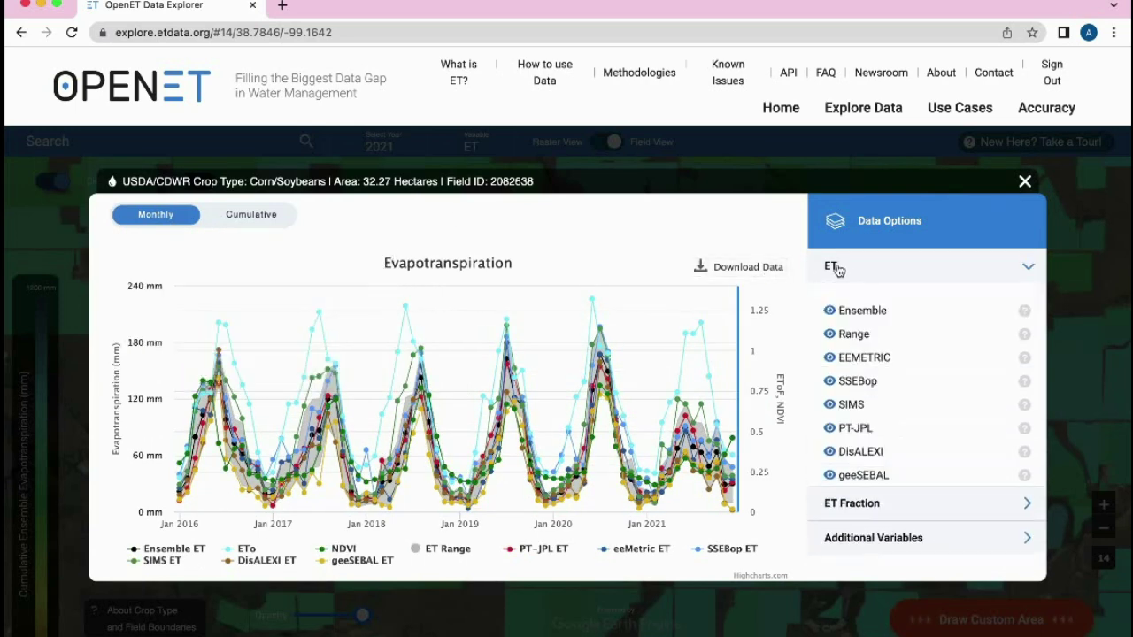
{"action": "left_click", "coordinate": [831, 335]}
{"action": "left_click", "coordinate": [831, 357]}
{"action": "left_click", "coordinate": [831, 380]}
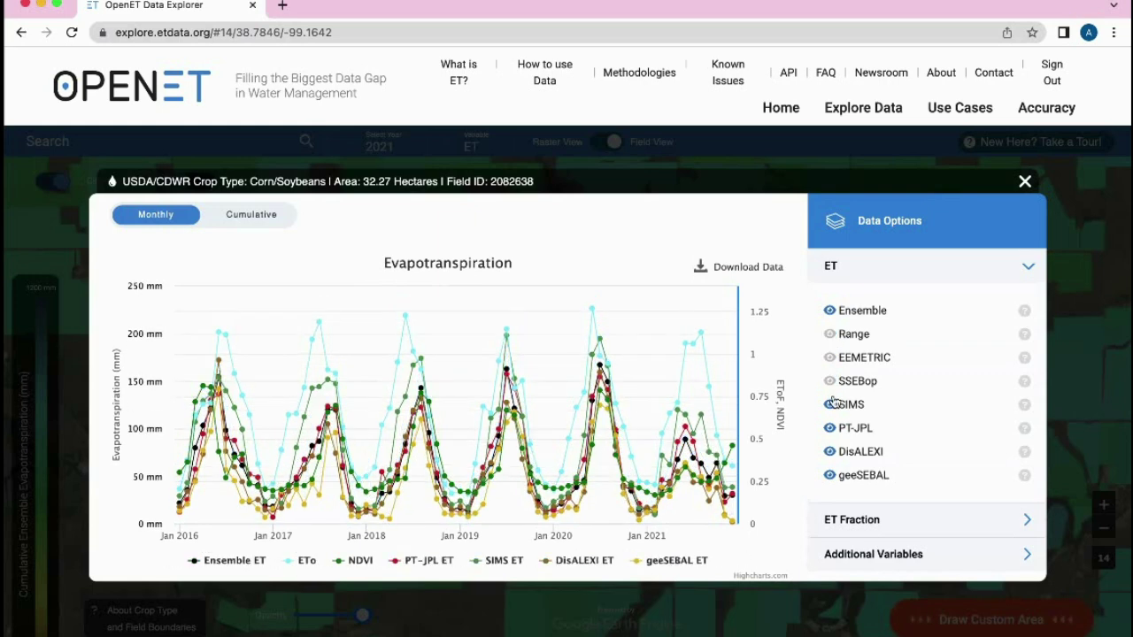
{"action": "left_click", "coordinate": [832, 404]}
{"action": "left_click", "coordinate": [832, 428]}
{"action": "left_click", "coordinate": [831, 452]}
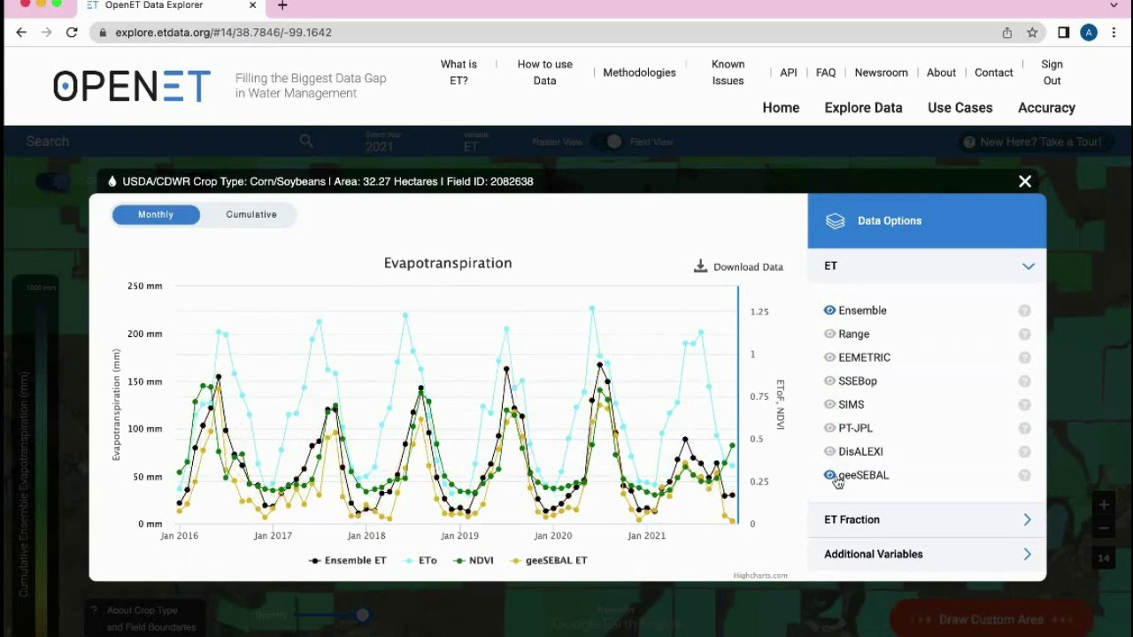
{"action": "left_click", "coordinate": [832, 476]}
{"action": "left_click", "coordinate": [845, 551]}
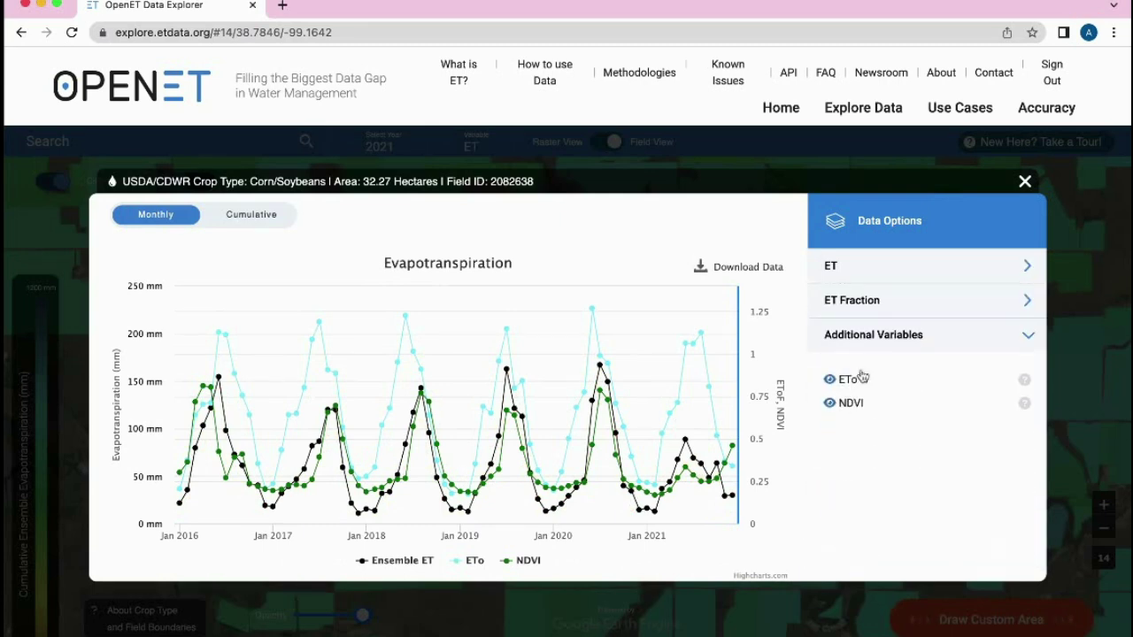
{"action": "left_click", "coordinate": [848, 408]}
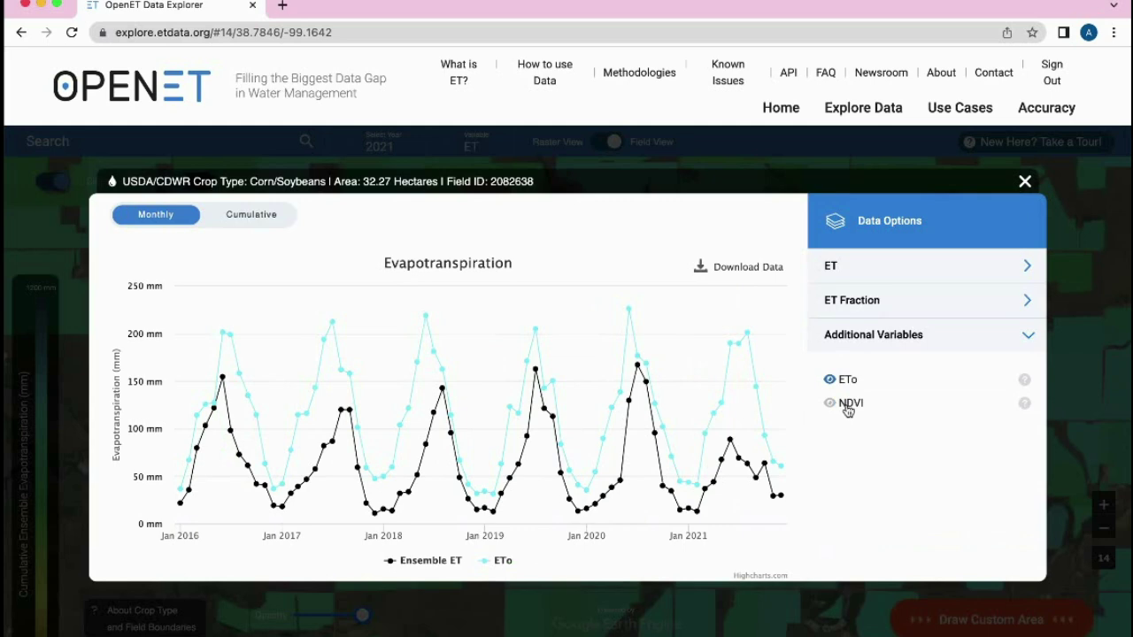
{"action": "left_click", "coordinate": [848, 408]}
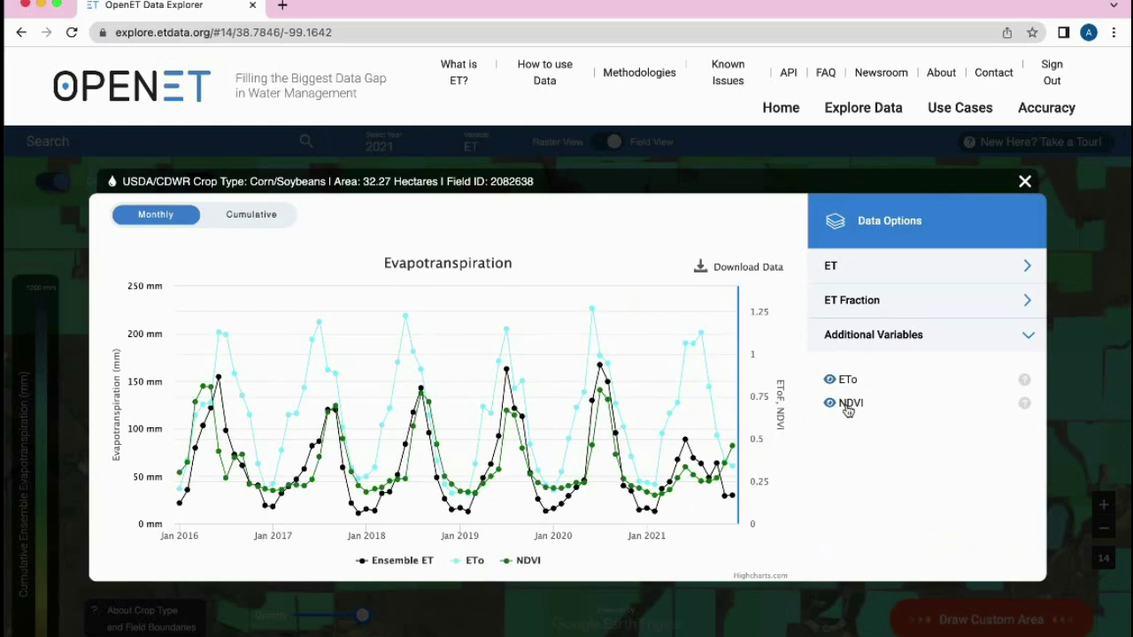
Read the Ensemble EToF explanation under ET Fraction, then return to the main explorer map
{"action": "mouse_move", "coordinate": [348, 438]}
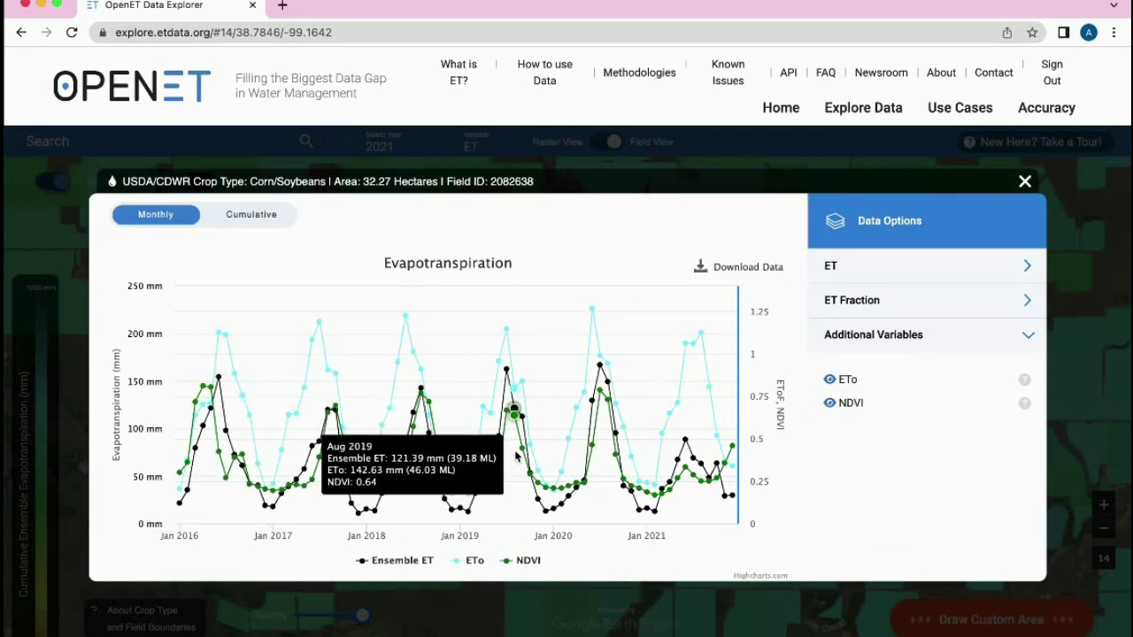
{"action": "left_click", "coordinate": [1028, 303]}
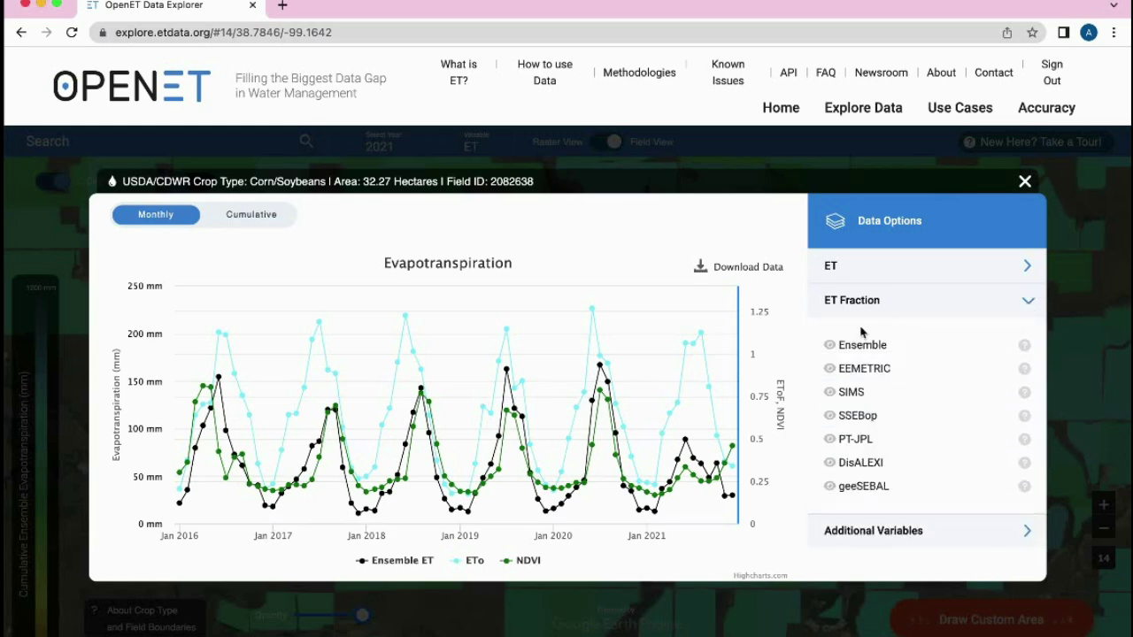
{"action": "left_click", "coordinate": [1023, 345]}
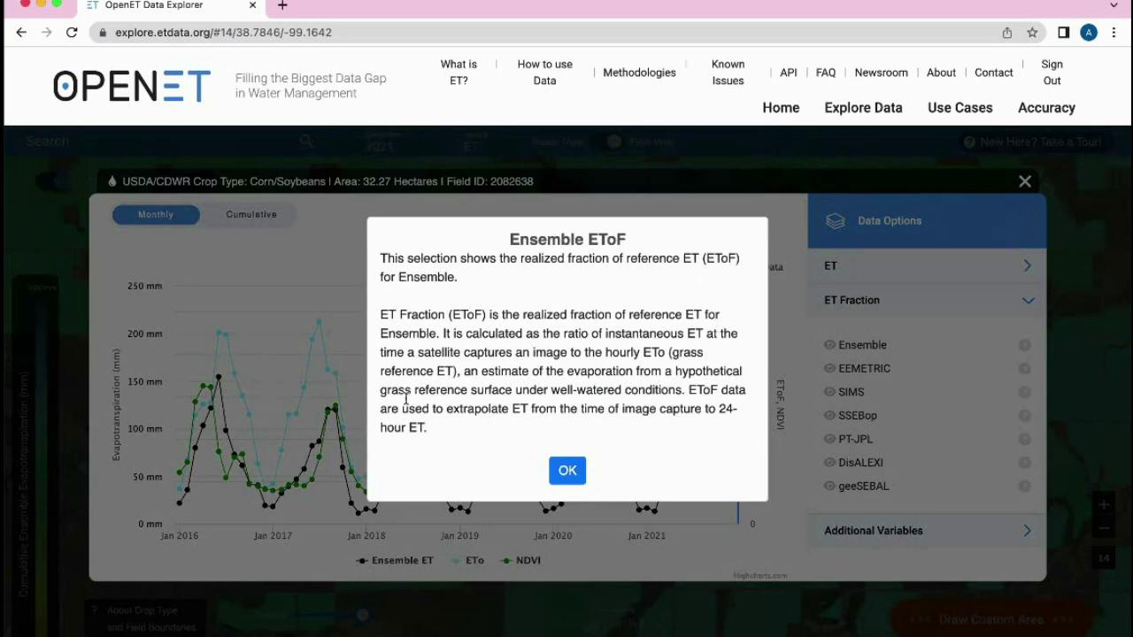
{"action": "left_click", "coordinate": [571, 470]}
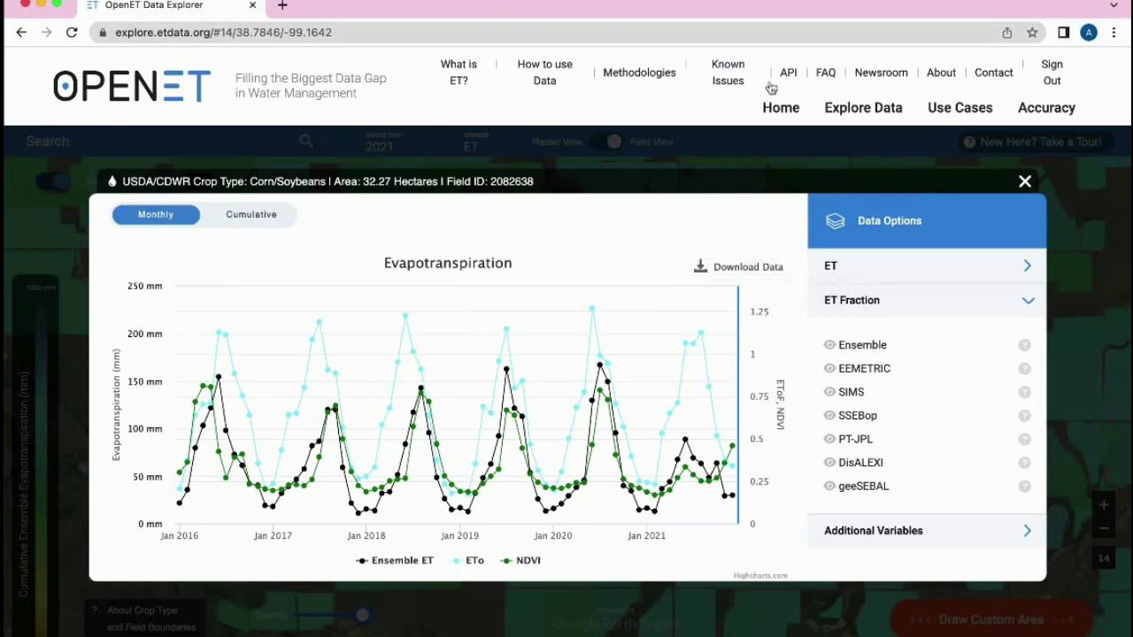
{"action": "left_click", "coordinate": [840, 111]}
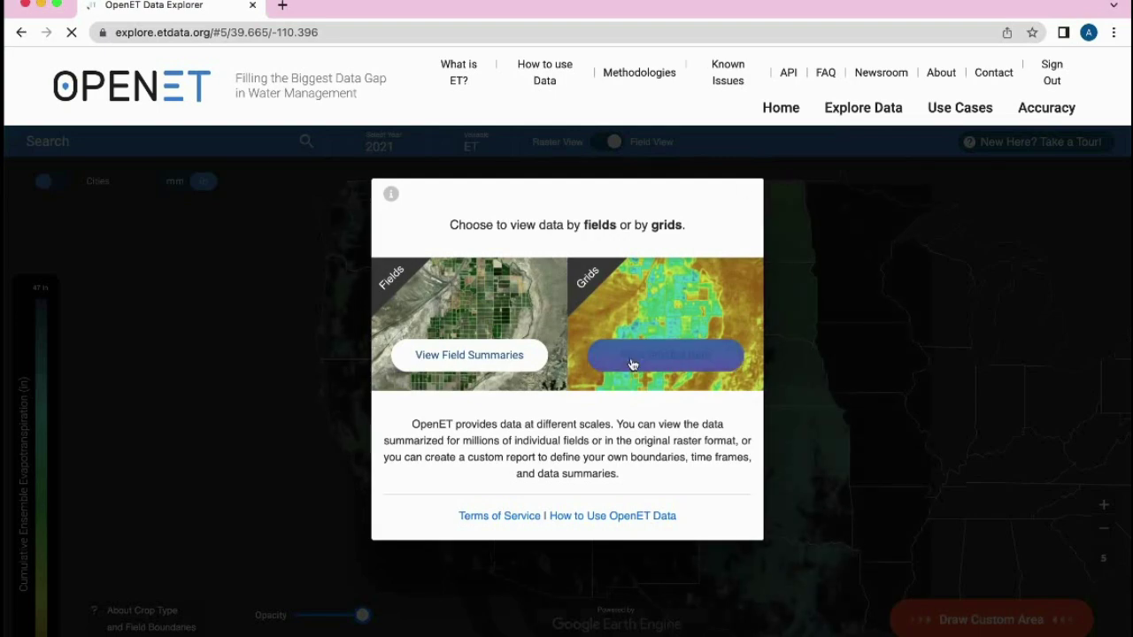
Switch to the gridded ET data view and zoom in on the map
{"action": "left_click", "coordinate": [633, 358]}
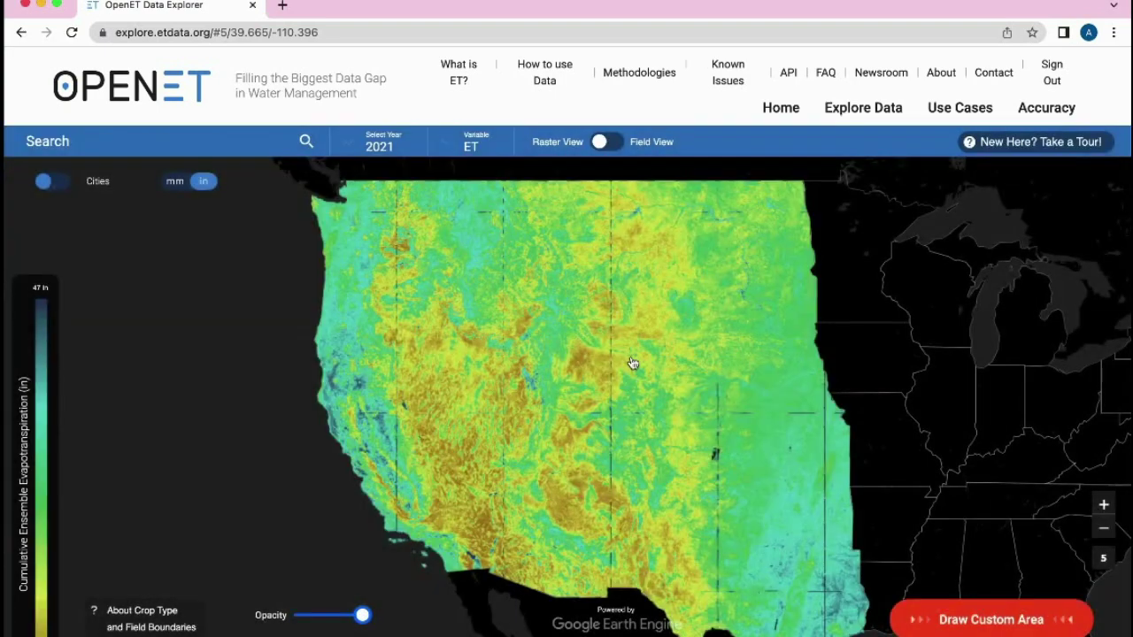
{"action": "scroll", "coordinate": [619, 356], "scroll_direction": "up", "scroll_amount": 1}
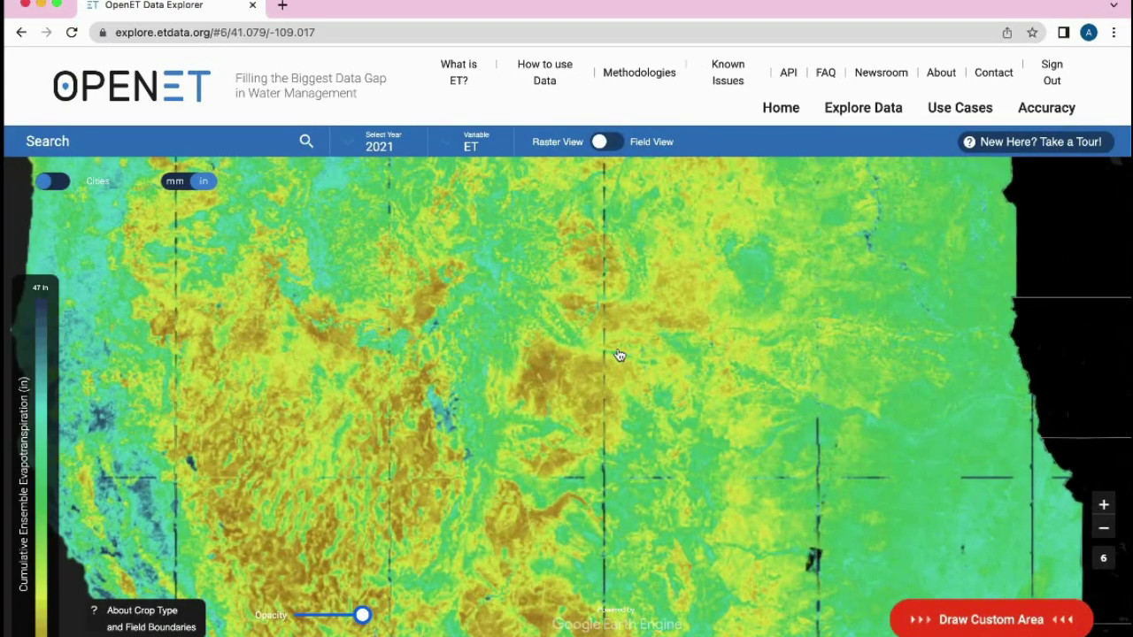
{"action": "scroll", "coordinate": [620, 355], "scroll_direction": "up", "scroll_amount": 3}
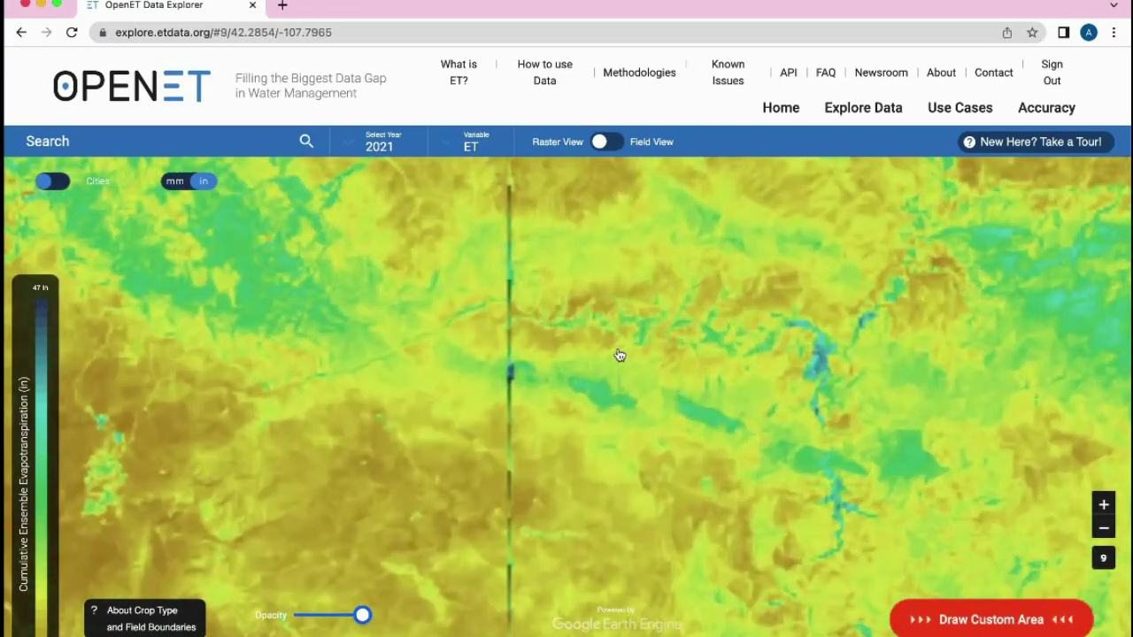
{"action": "scroll", "coordinate": [619, 356], "scroll_direction": "up", "scroll_amount": 2}
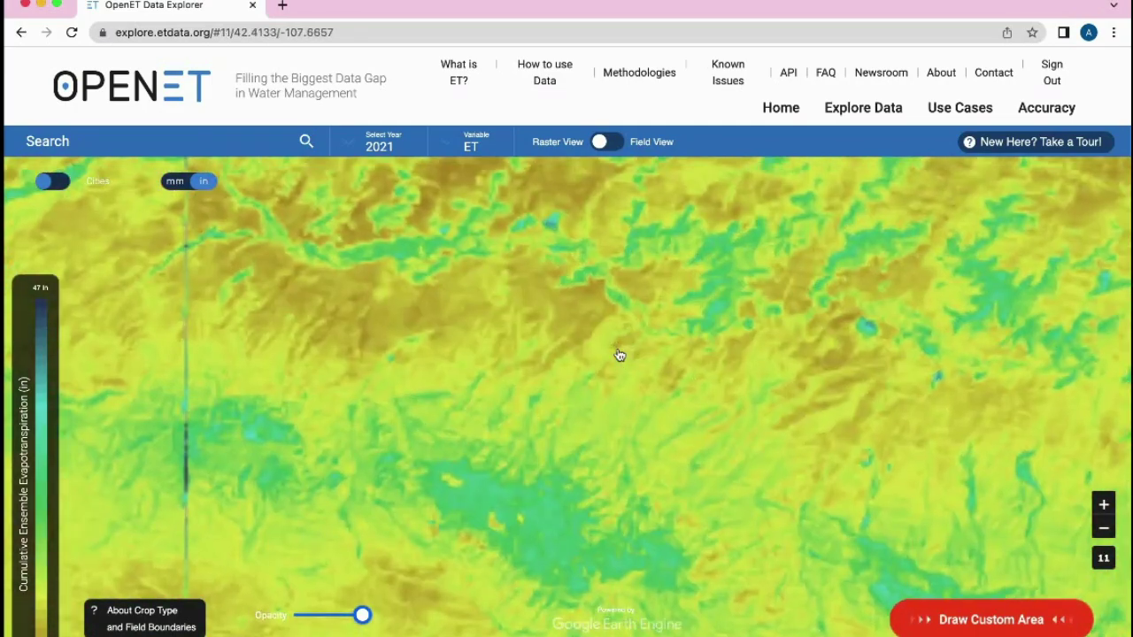
{"action": "left_click_drag", "start_coordinate": [619, 356], "coordinate": [619, 328]}
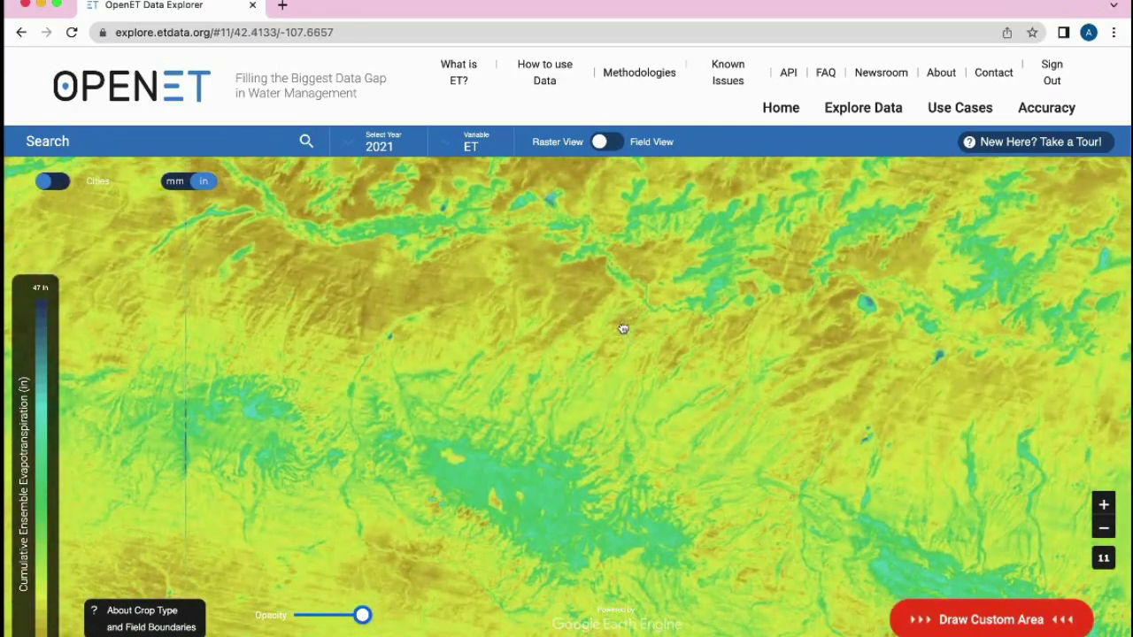
On the custom-area page, show cities, mm units and year 2021, then move near Bairoil
{"action": "left_click", "coordinate": [934, 623]}
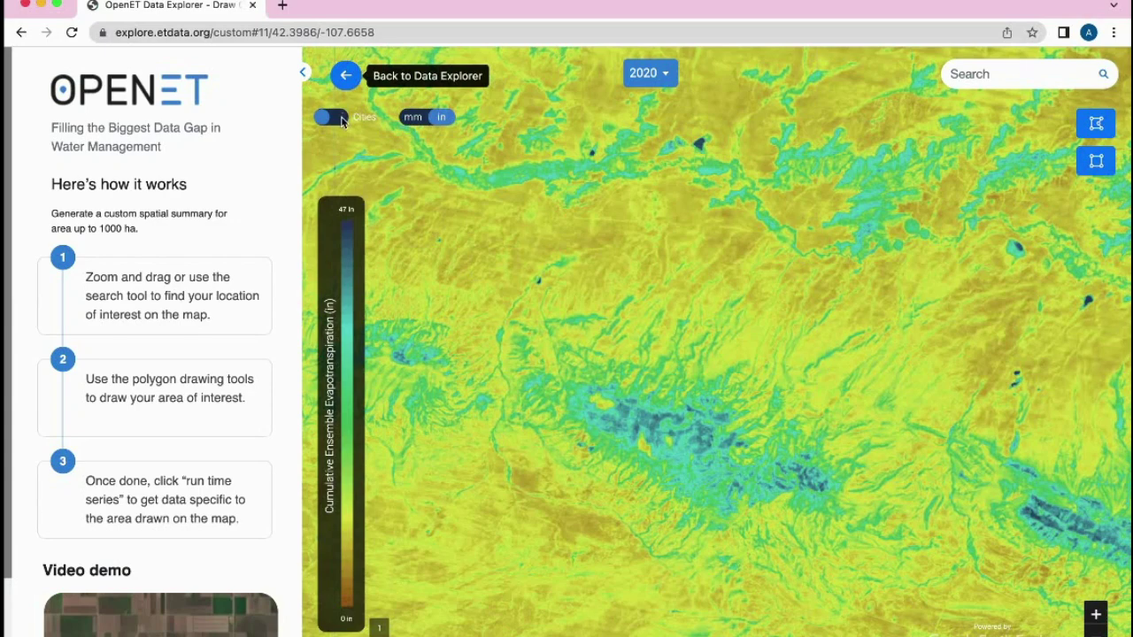
{"action": "left_click", "coordinate": [340, 118]}
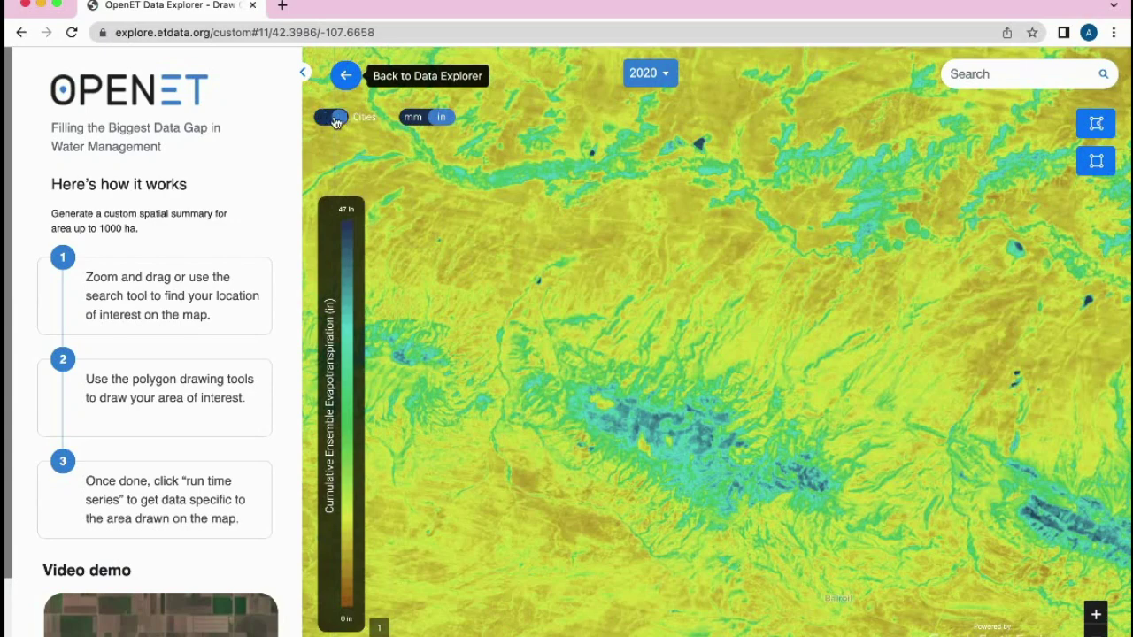
{"action": "left_click", "coordinate": [414, 118]}
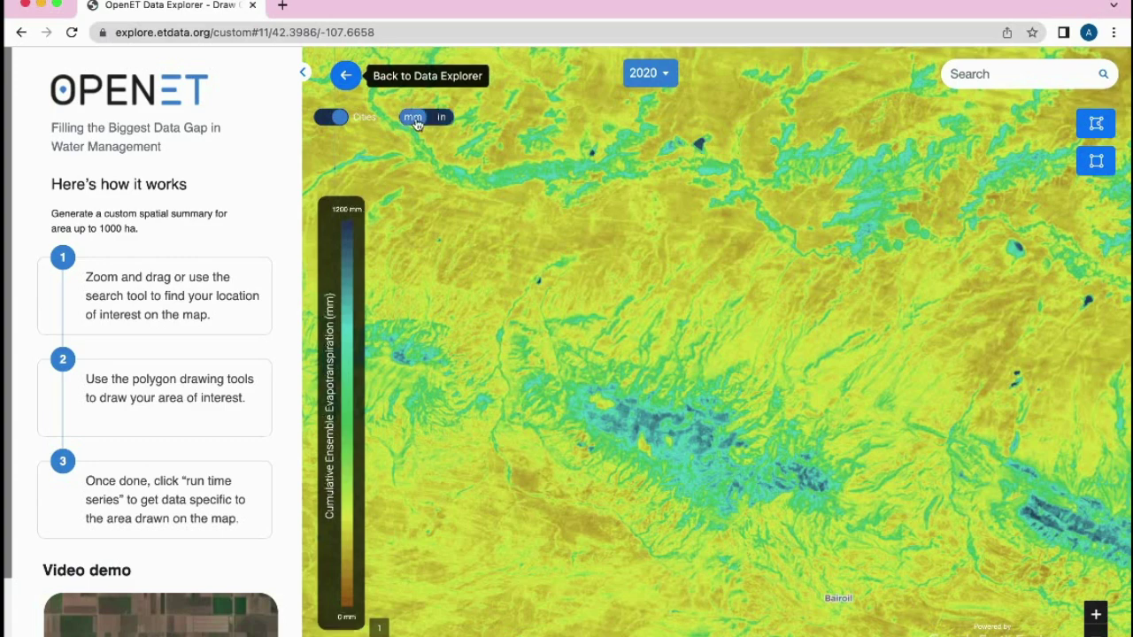
{"action": "left_click", "coordinate": [663, 74]}
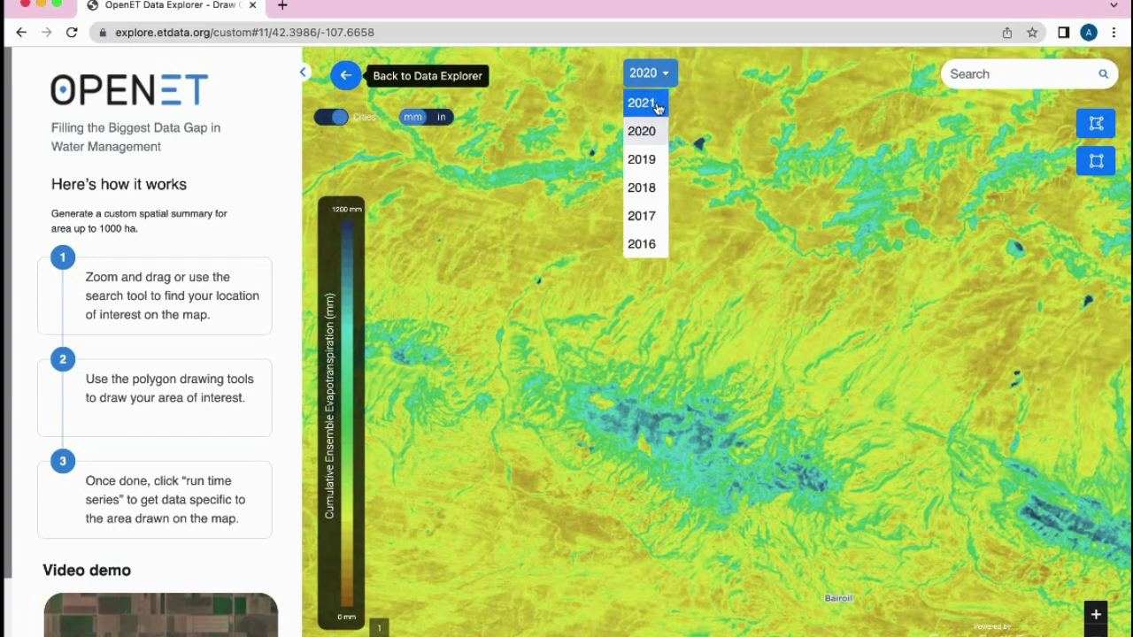
{"action": "left_click", "coordinate": [642, 103]}
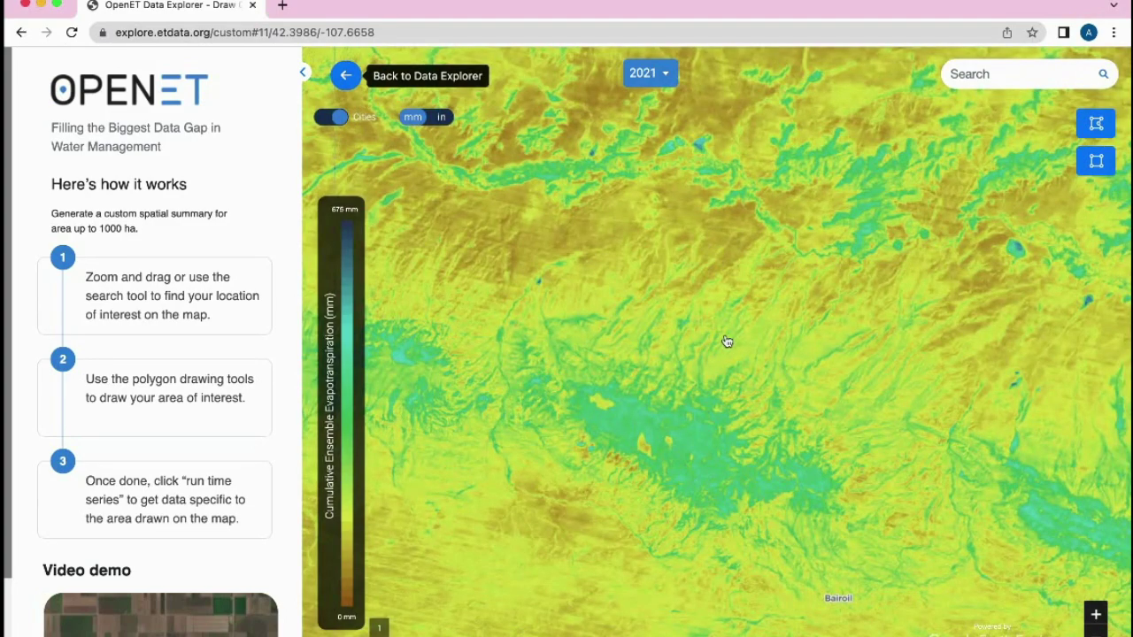
{"action": "scroll", "coordinate": [715, 398], "scroll_direction": "up", "scroll_amount": 5}
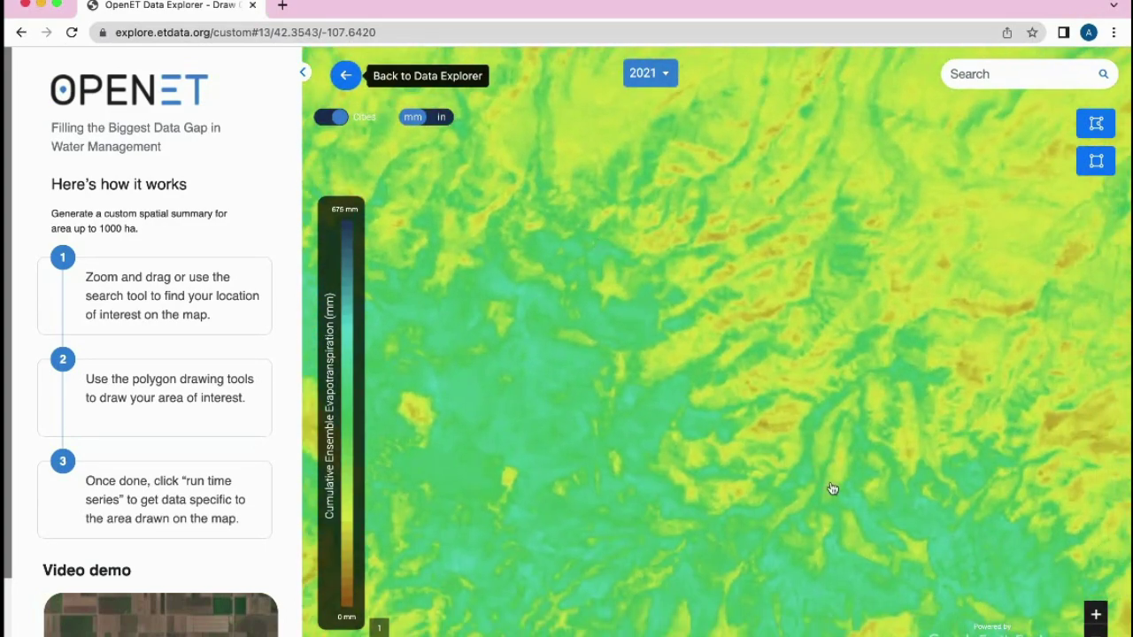
{"action": "left_click_drag", "start_coordinate": [831, 489], "coordinate": [572, 280]}
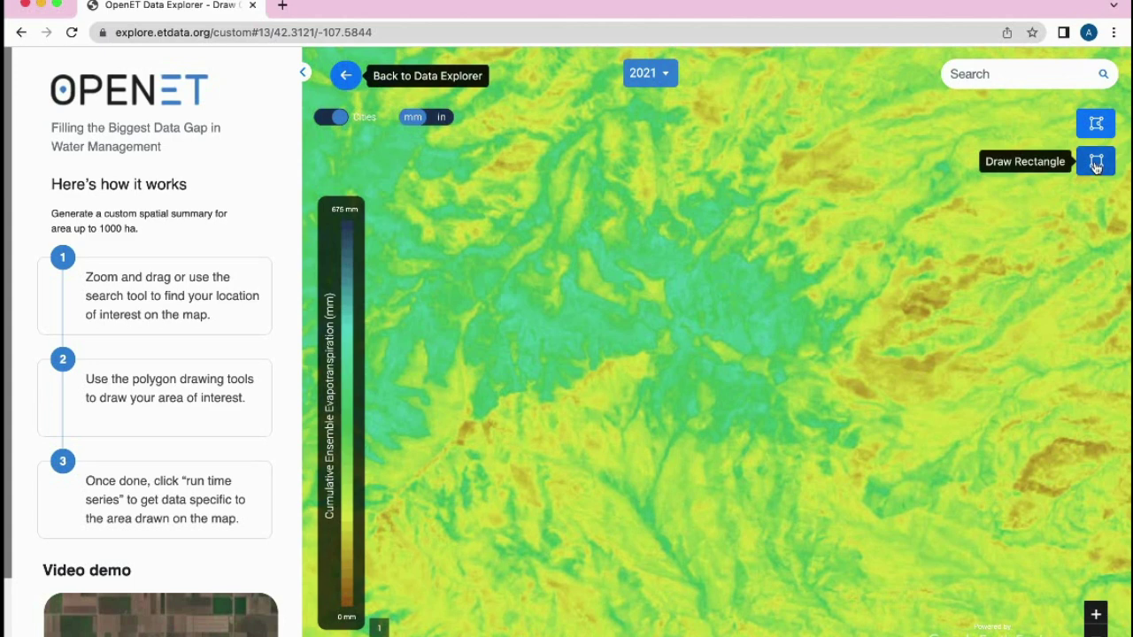
Draw a rectangle, discard the oversized one, and redraw a smaller 72.83 ha area
{"action": "left_click", "coordinate": [1095, 163]}
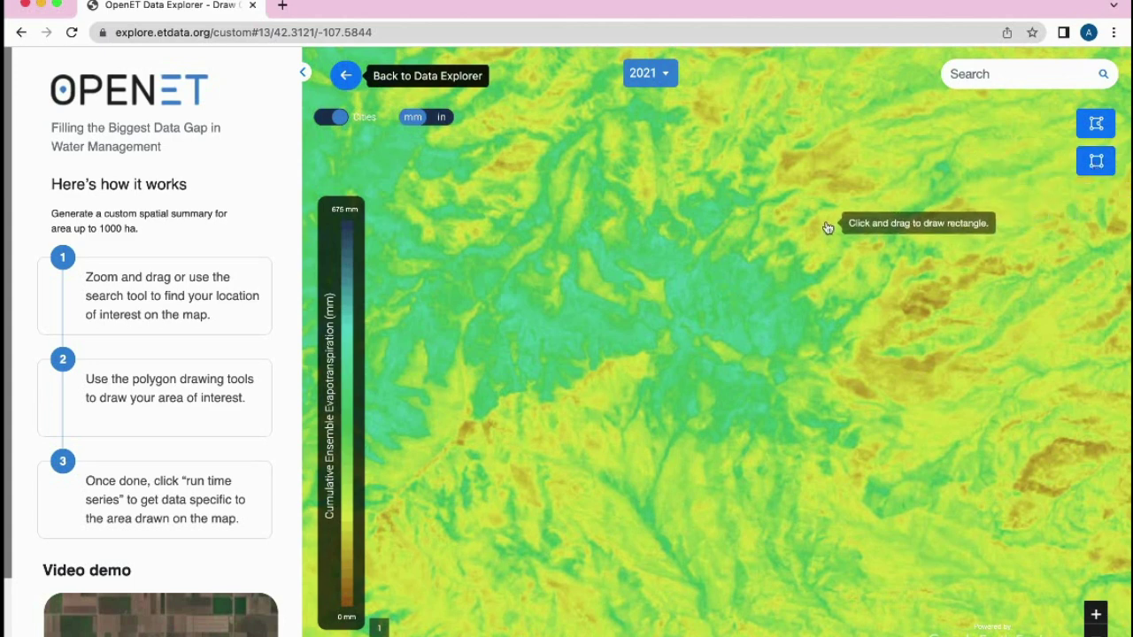
{"action": "mouse_move", "coordinate": [828, 228]}
{"action": "left_mouse_down"}
{"action": "mouse_move", "coordinate": [894, 296]}
{"action": "mouse_move", "coordinate": [961, 328]}
{"action": "mouse_move", "coordinate": [1047, 442]}
{"action": "mouse_move", "coordinate": [1060, 429]}
{"action": "left_mouse_up"}
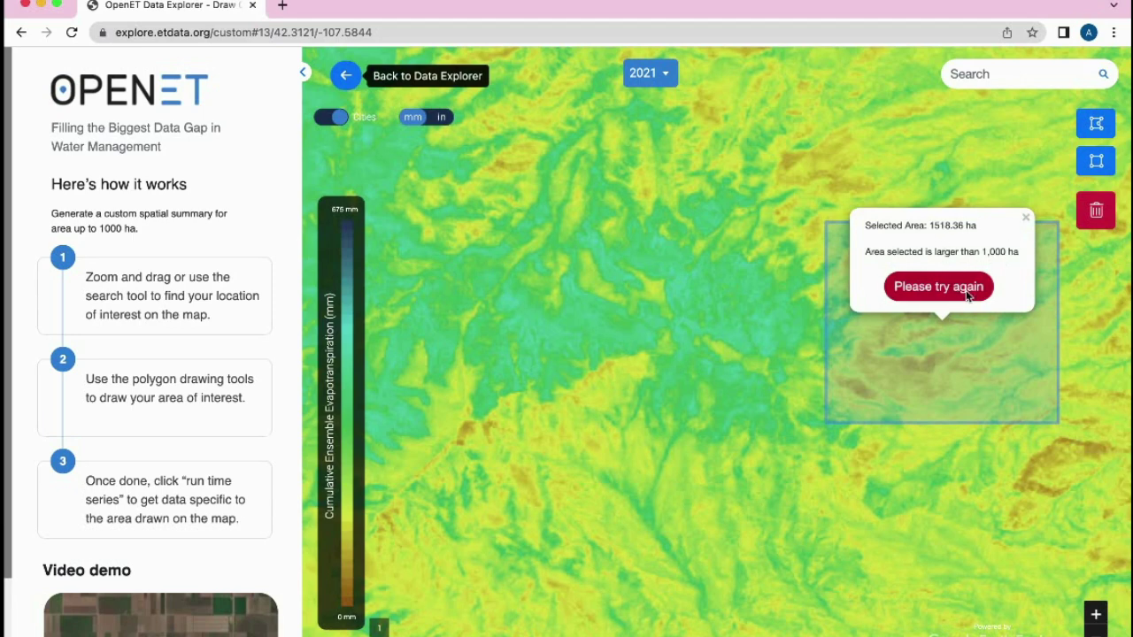
{"action": "left_click", "coordinate": [1025, 218]}
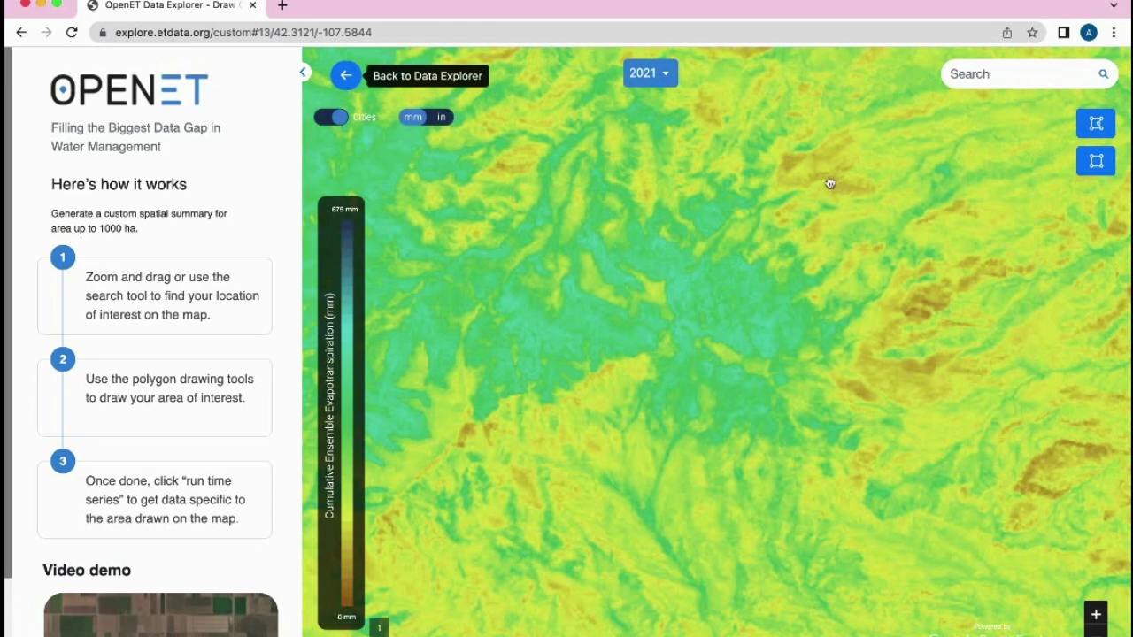
{"action": "left_click", "coordinate": [1095, 160]}
{"action": "left_click_drag", "start_coordinate": [821, 188], "coordinate": [870, 234]}
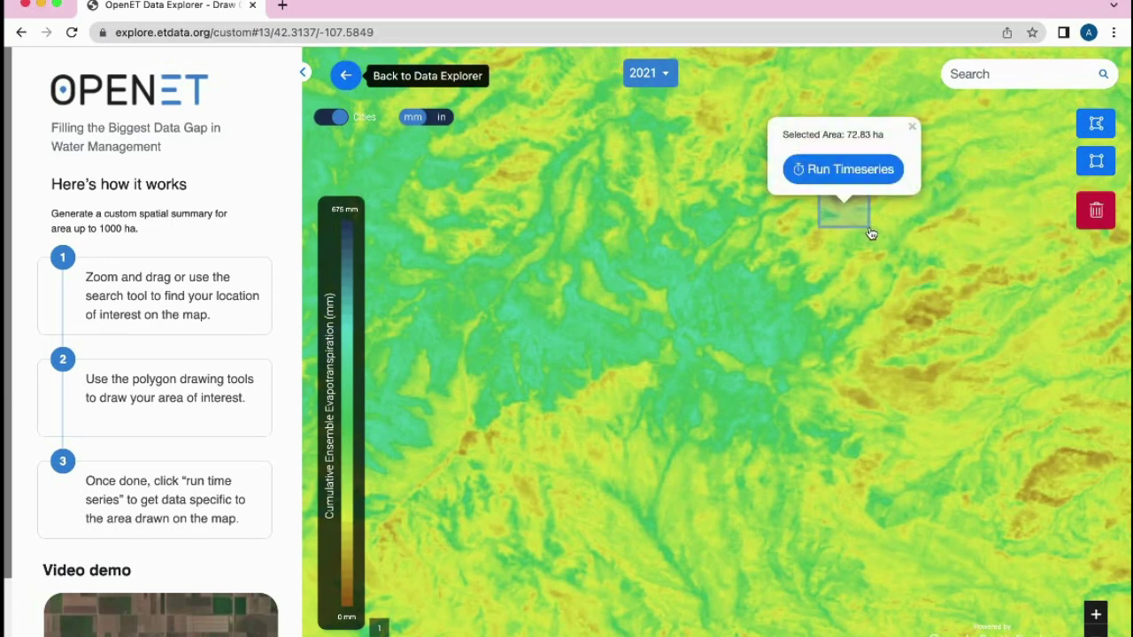
Chart monthly Ensemble ET for the 72.83 ha area, 2016–2022, and copy its shape coordinates
{"action": "left_click", "coordinate": [841, 170]}
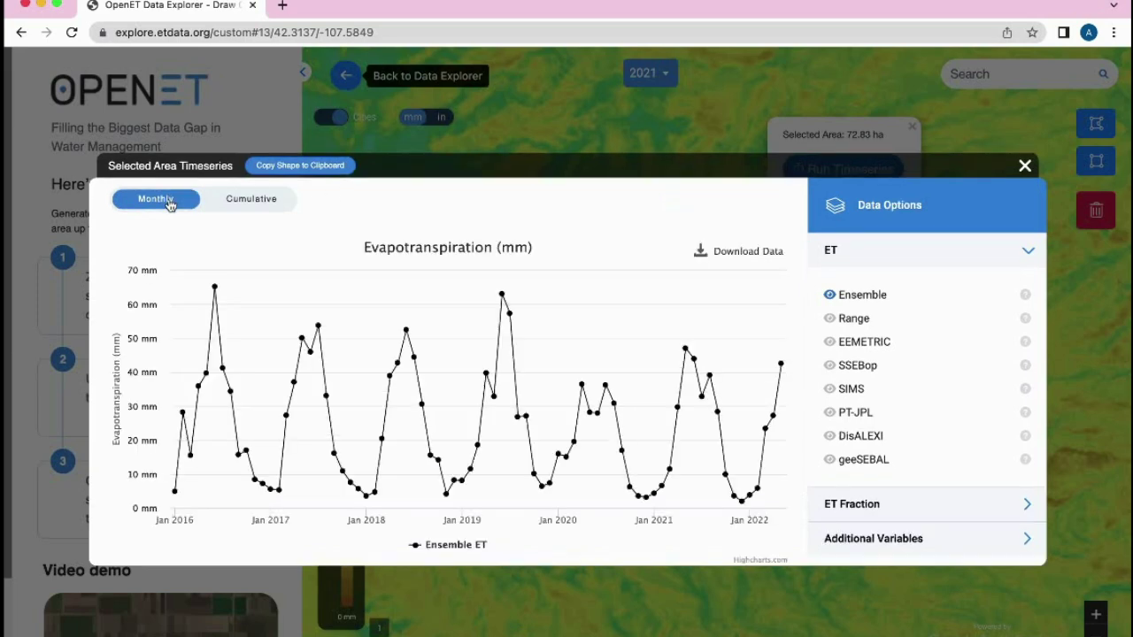
{"action": "left_click", "coordinate": [262, 208]}
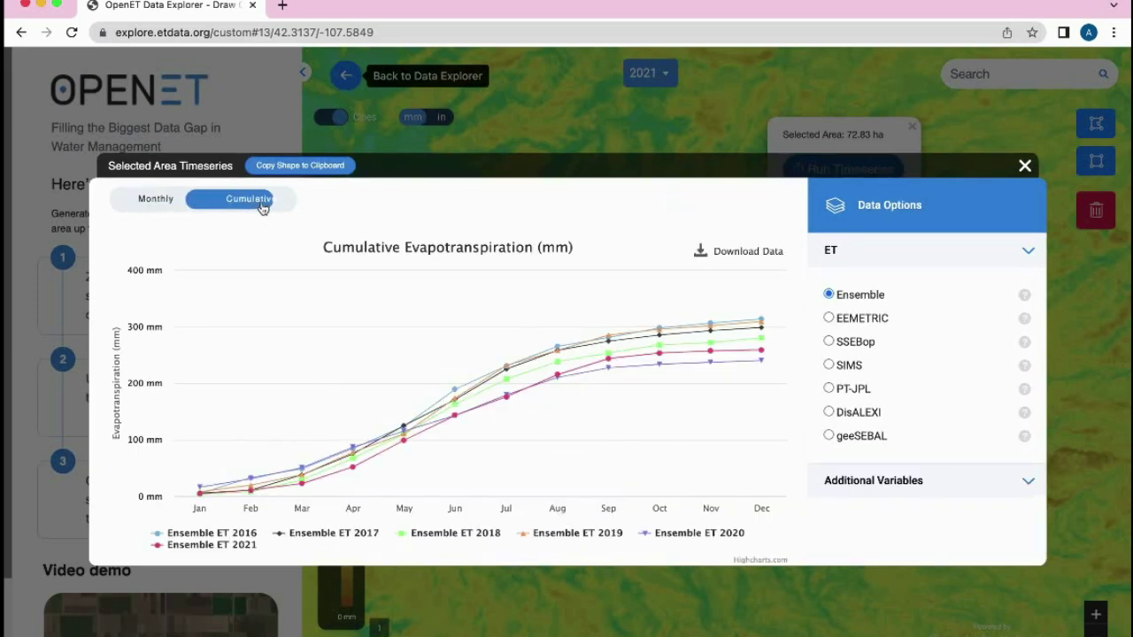
{"action": "left_click", "coordinate": [174, 201]}
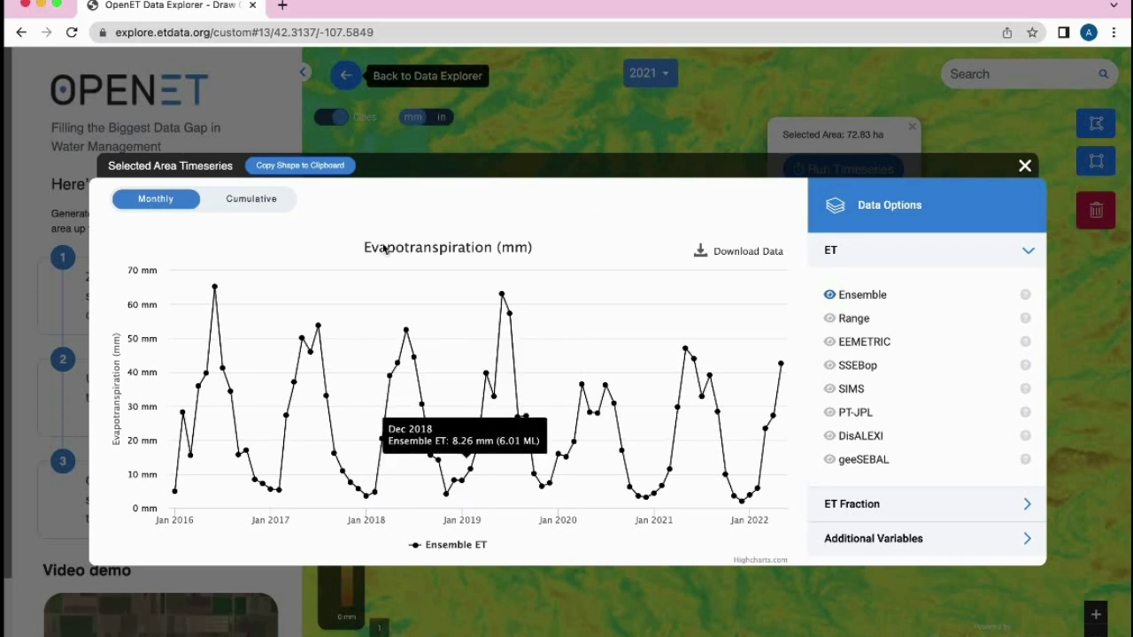
{"action": "left_click", "coordinate": [278, 170]}
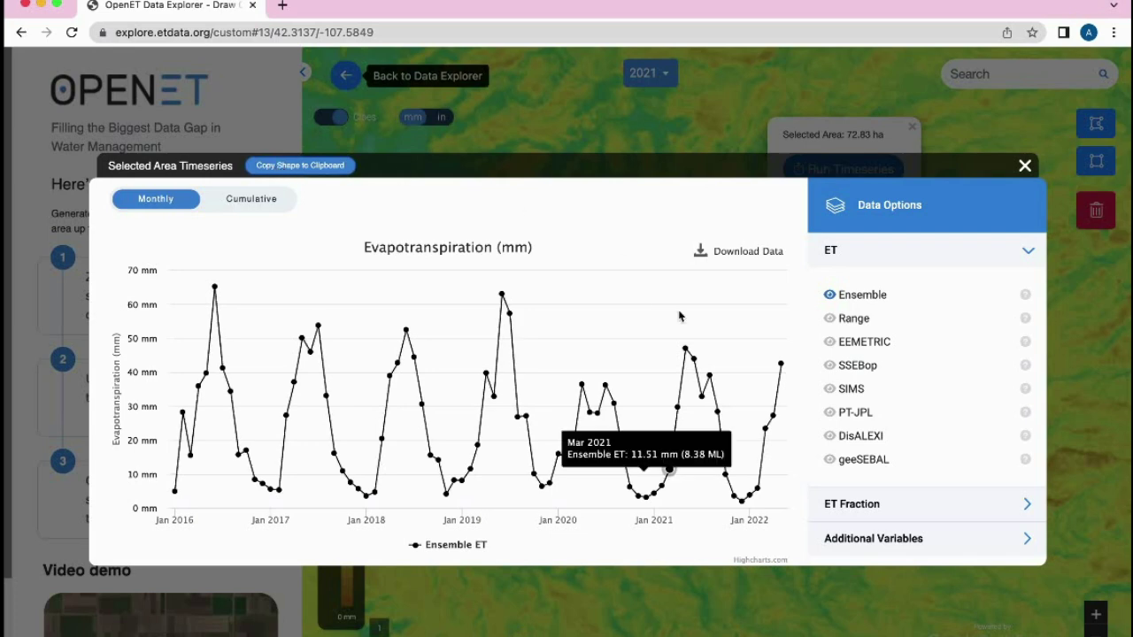
Overlay Precip (gridMET) from Additional Variables on the monthly ET chart
{"action": "left_click", "coordinate": [858, 542]}
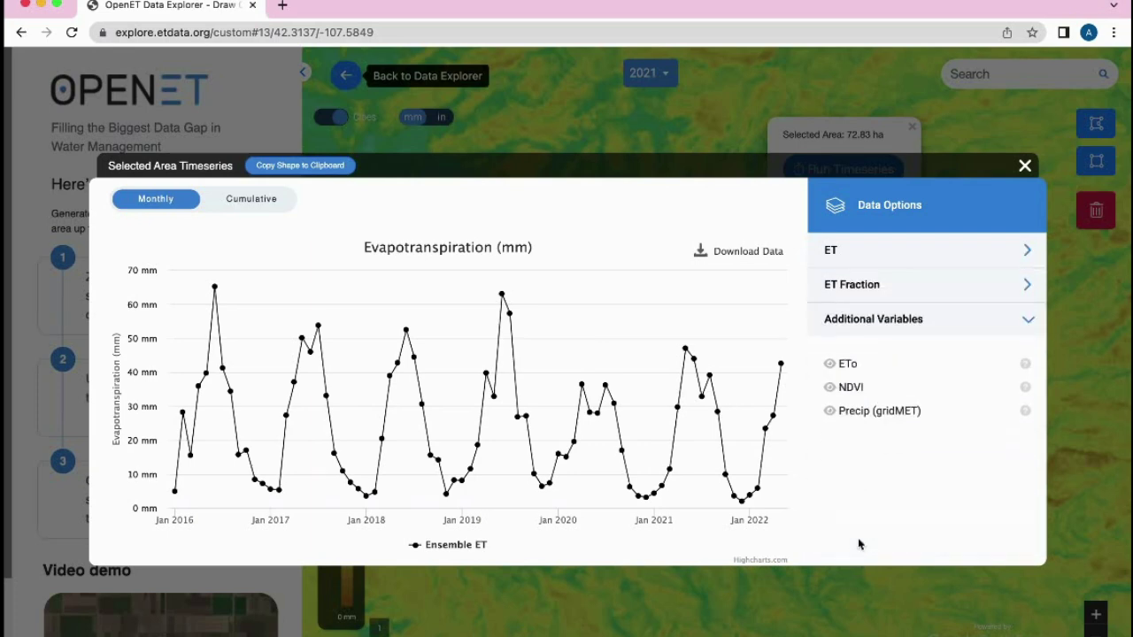
{"action": "left_click", "coordinate": [851, 414]}
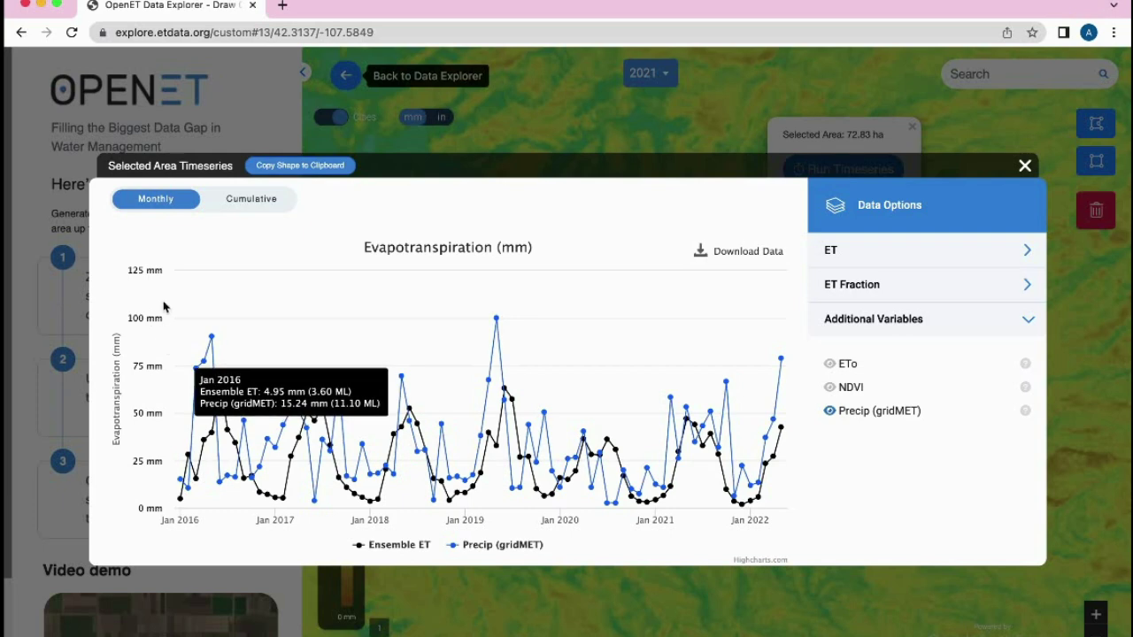
{"action": "mouse_move", "coordinate": [215, 391]}
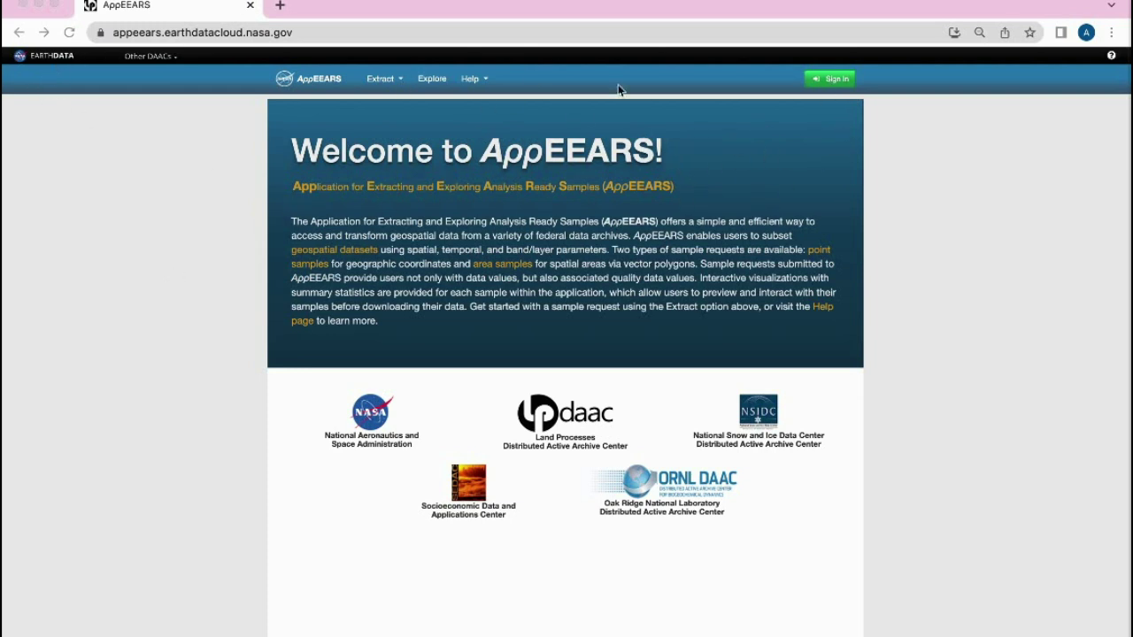
Sign in to AppEEARS with Earthdata and show the Extract sample options
{"action": "left_click", "coordinate": [832, 79]}
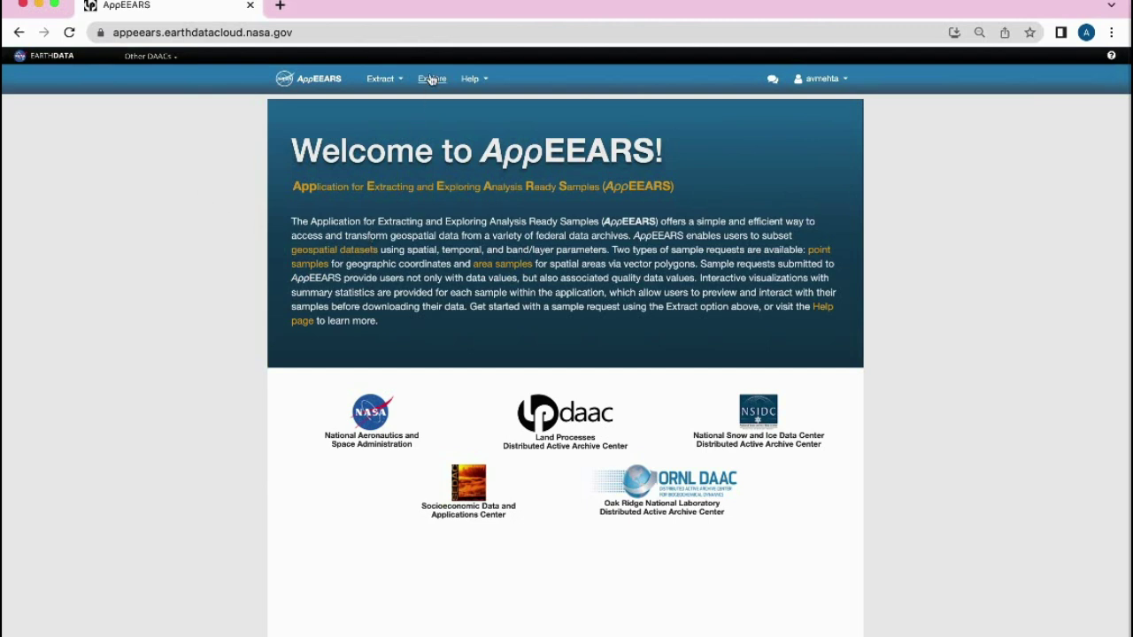
{"action": "left_click", "coordinate": [398, 80]}
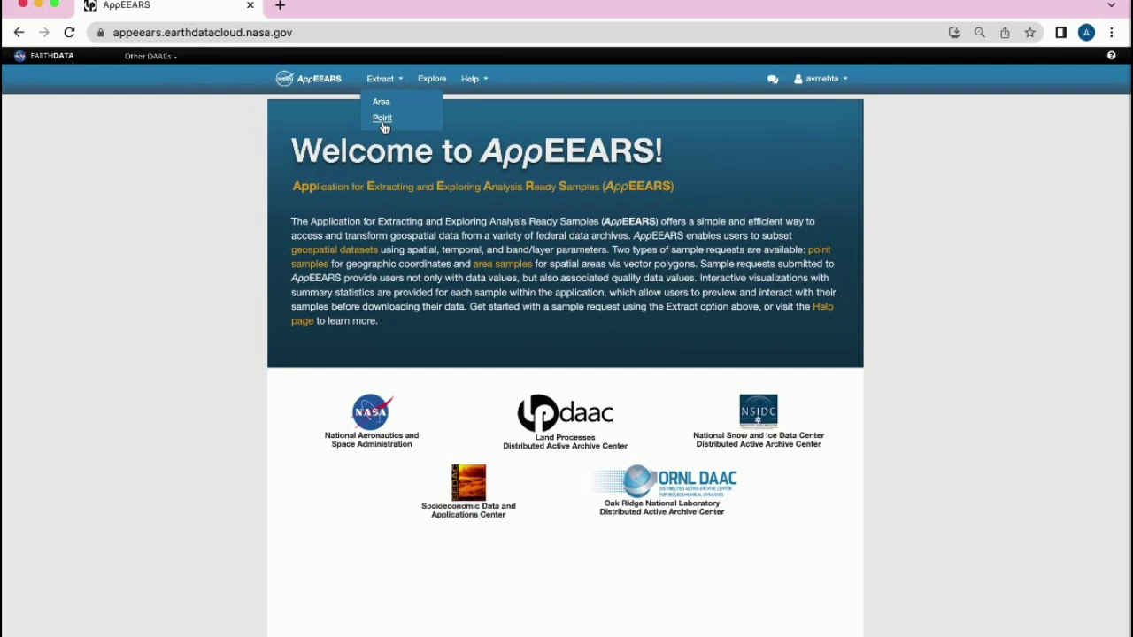
Start a new point sample request named PointET, then bring up the Word coordinates document
{"action": "left_click", "coordinate": [382, 122]}
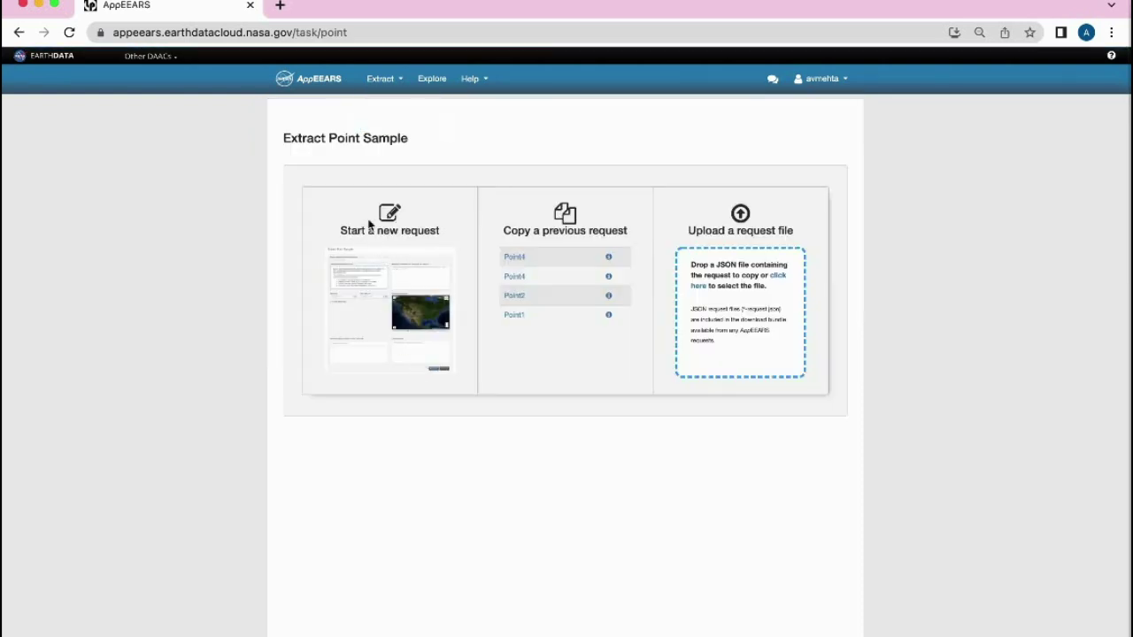
{"action": "left_click", "coordinate": [427, 322]}
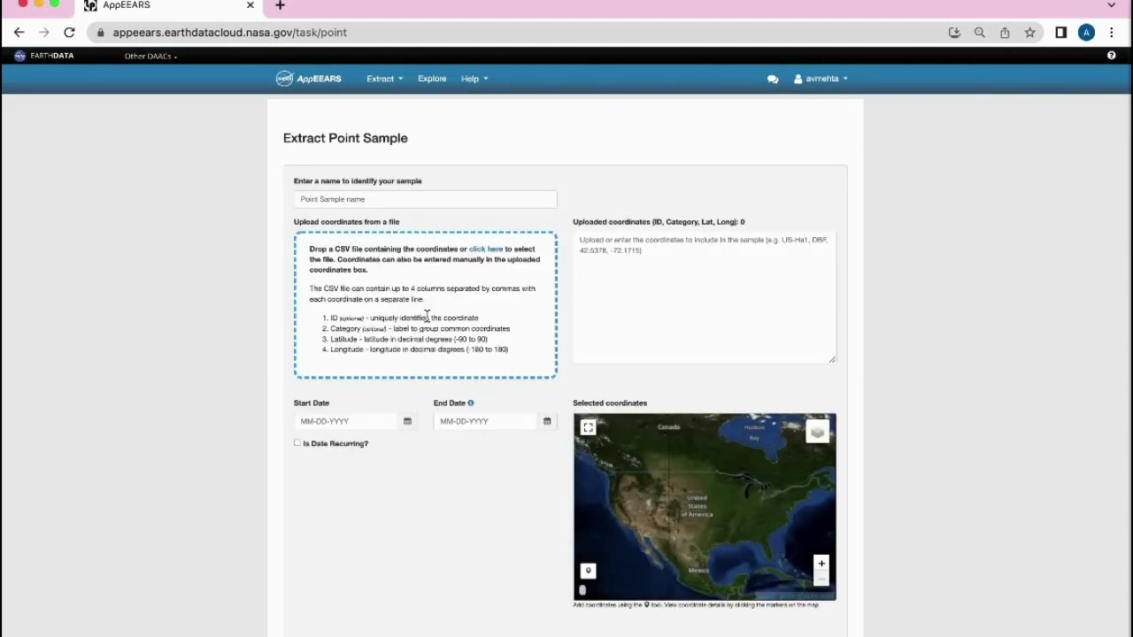
{"action": "left_click", "coordinate": [367, 200]}
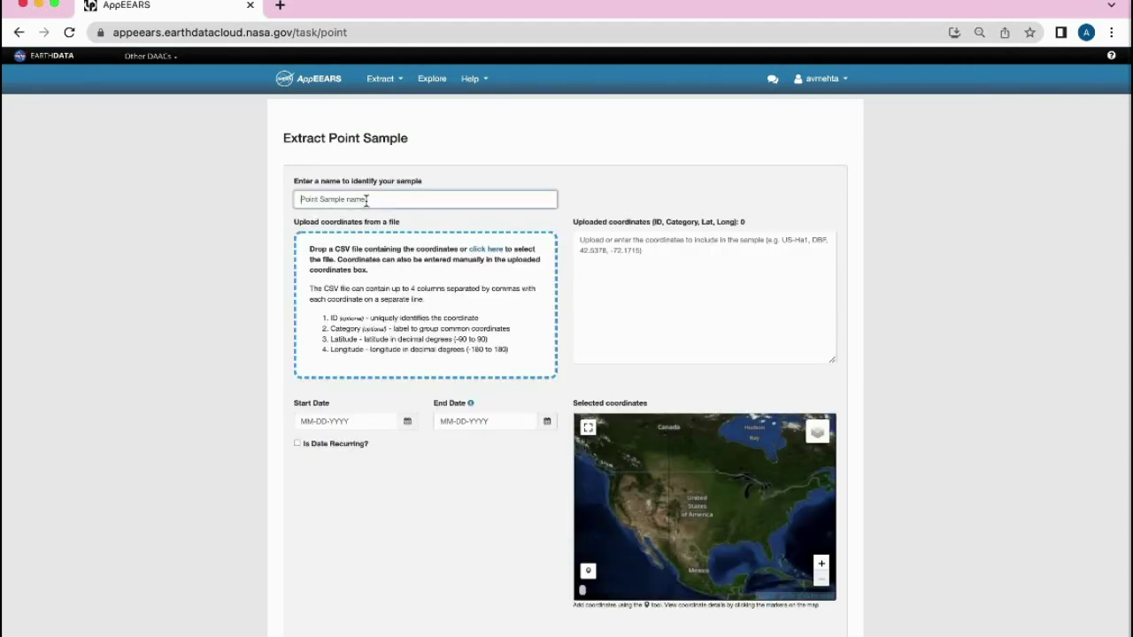
{"action": "type", "text": "PointET"}
{"action": "left_click", "coordinate": [582, 244]}
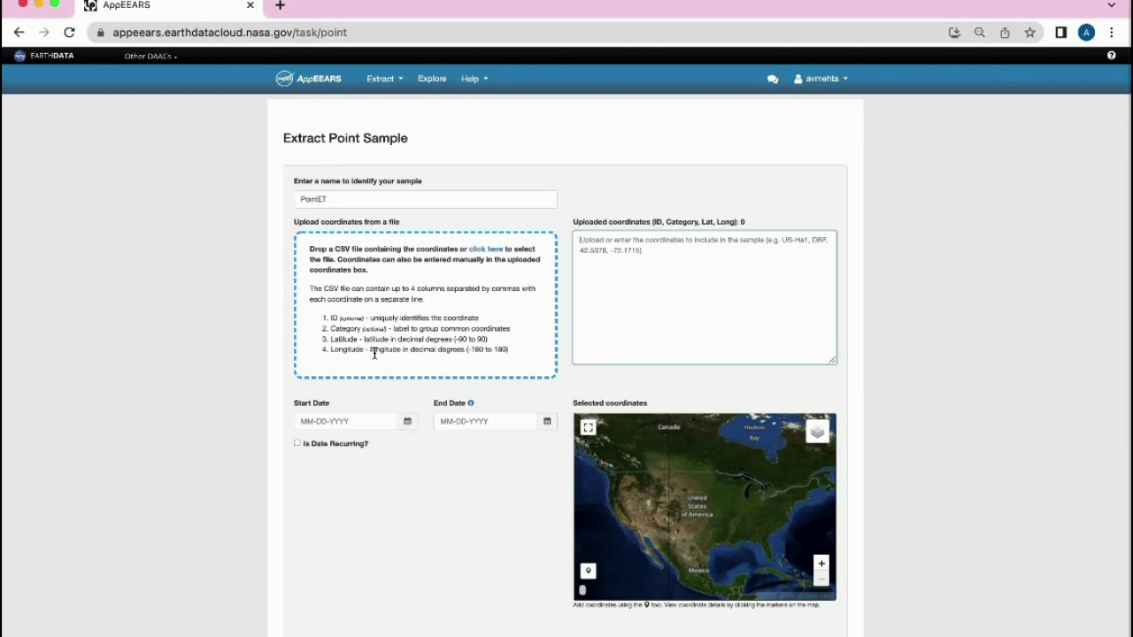
{"action": "left_click", "coordinate": [531, 623]}
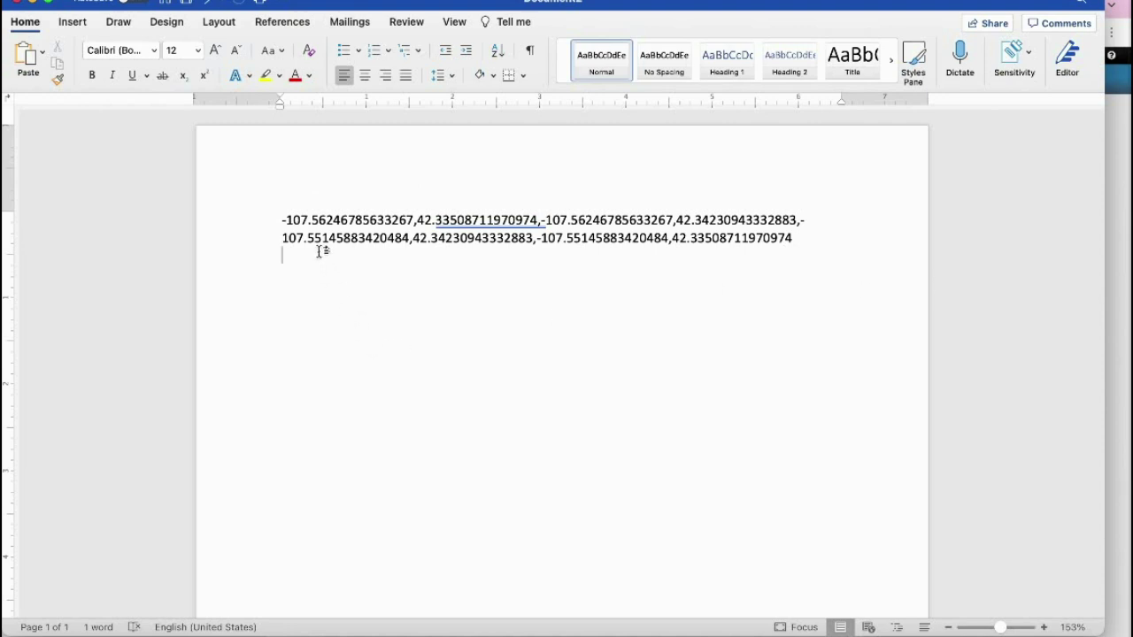
Inspect the four corner longitude/latitude pairs pasted in the Word document
{"action": "double_click", "coordinate": [478, 225]}
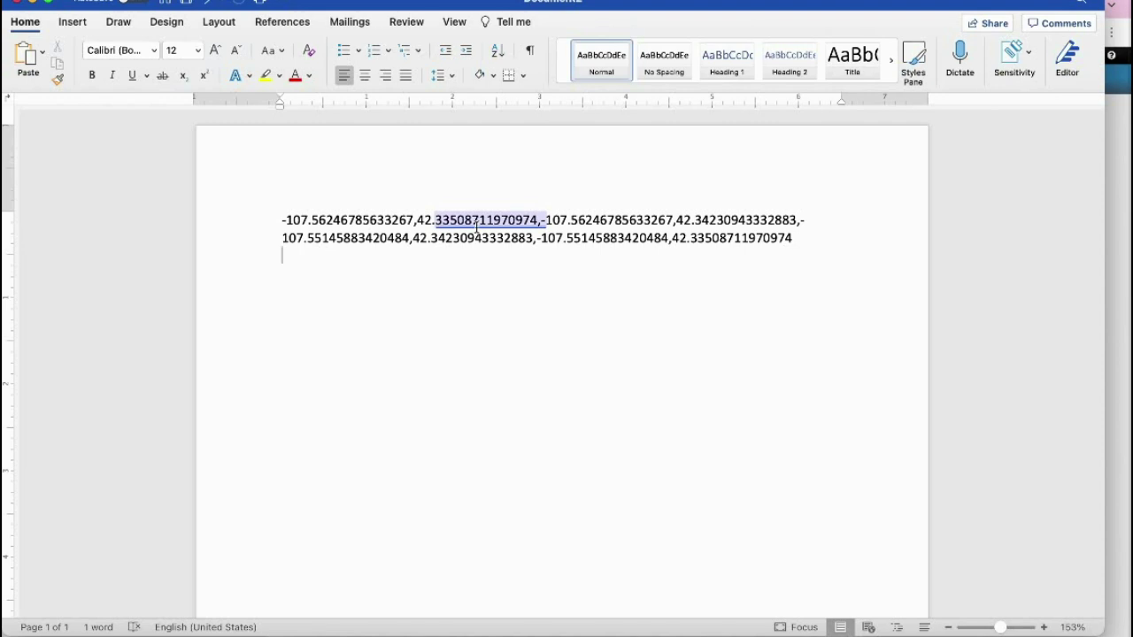
{"action": "left_click", "coordinate": [463, 517]}
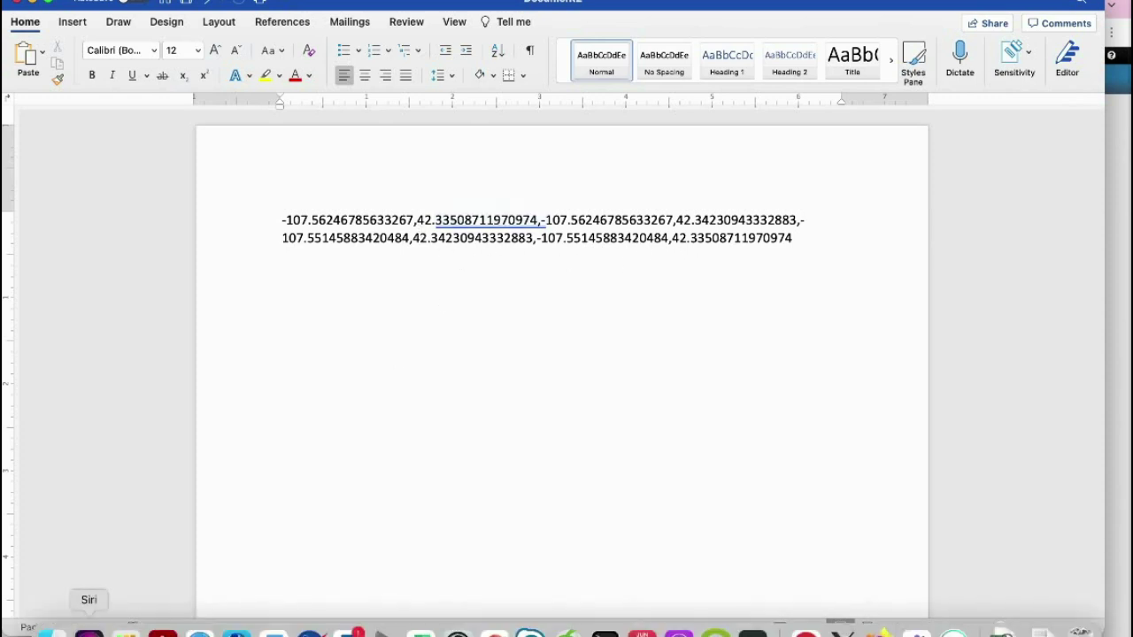
Return to the PointET form and close the Word coordinates document without saving
{"action": "key", "text": "super+Tab"}
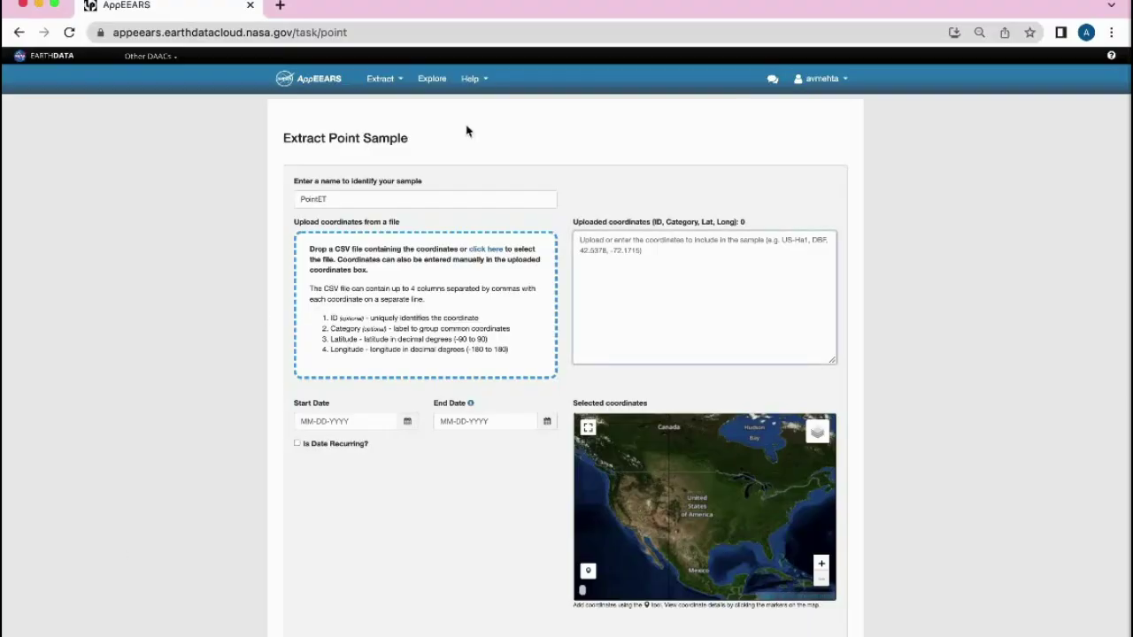
{"action": "left_click", "coordinate": [622, 252]}
{"action": "left_click_drag", "start_coordinate": [516, 9], "coordinate": [463, 239]}
{"action": "left_click", "coordinate": [445, 134]}
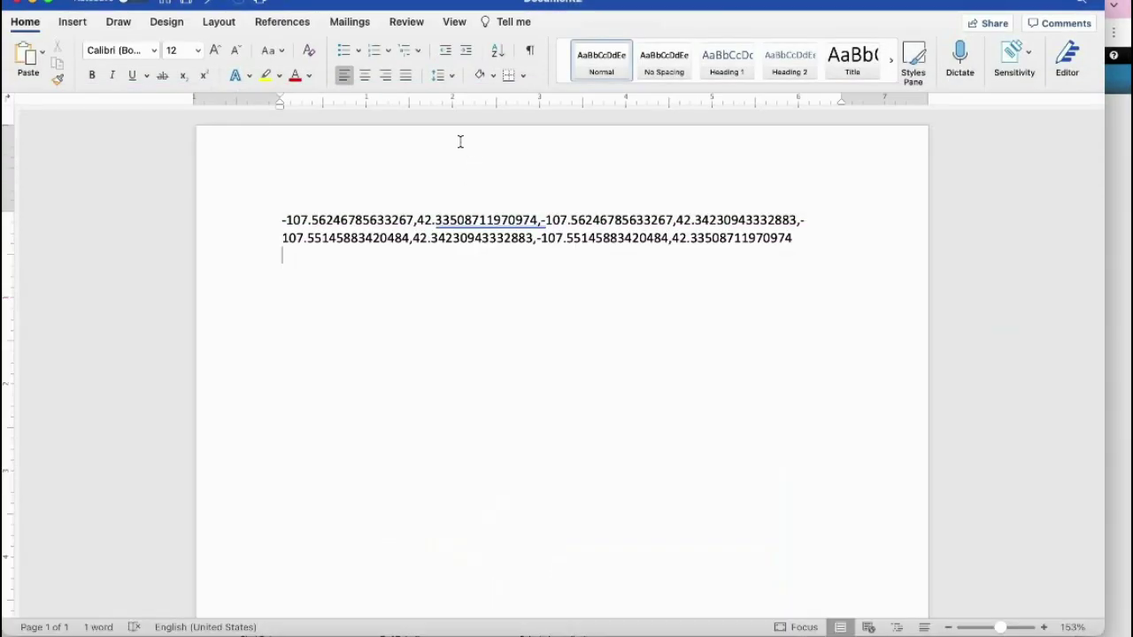
{"action": "left_click", "coordinate": [20, 4]}
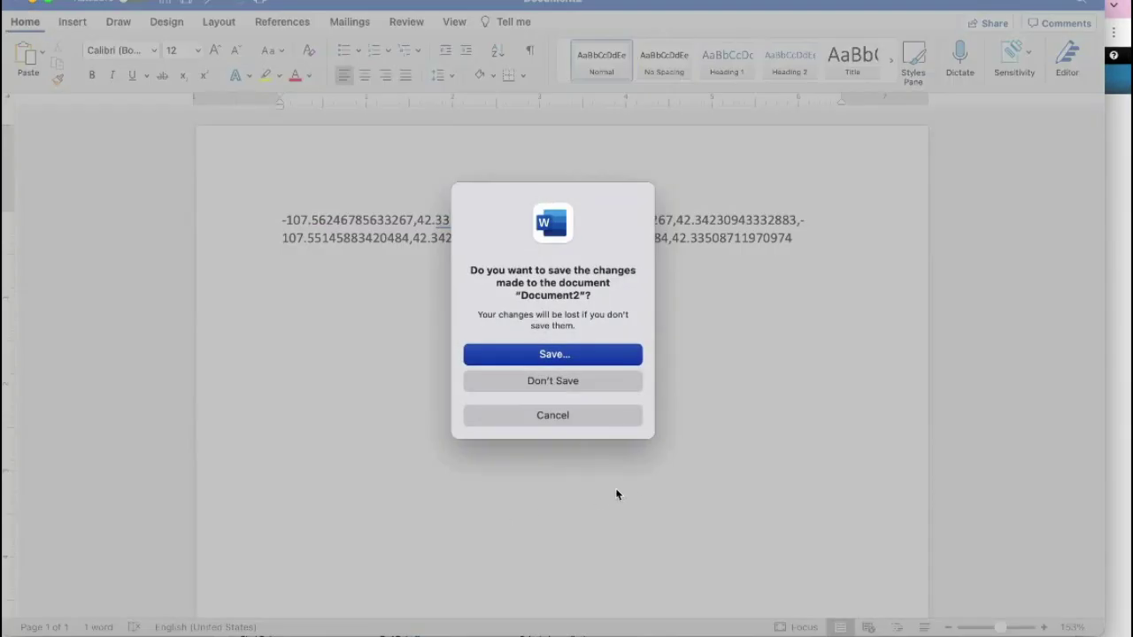
{"action": "left_click", "coordinate": [546, 382]}
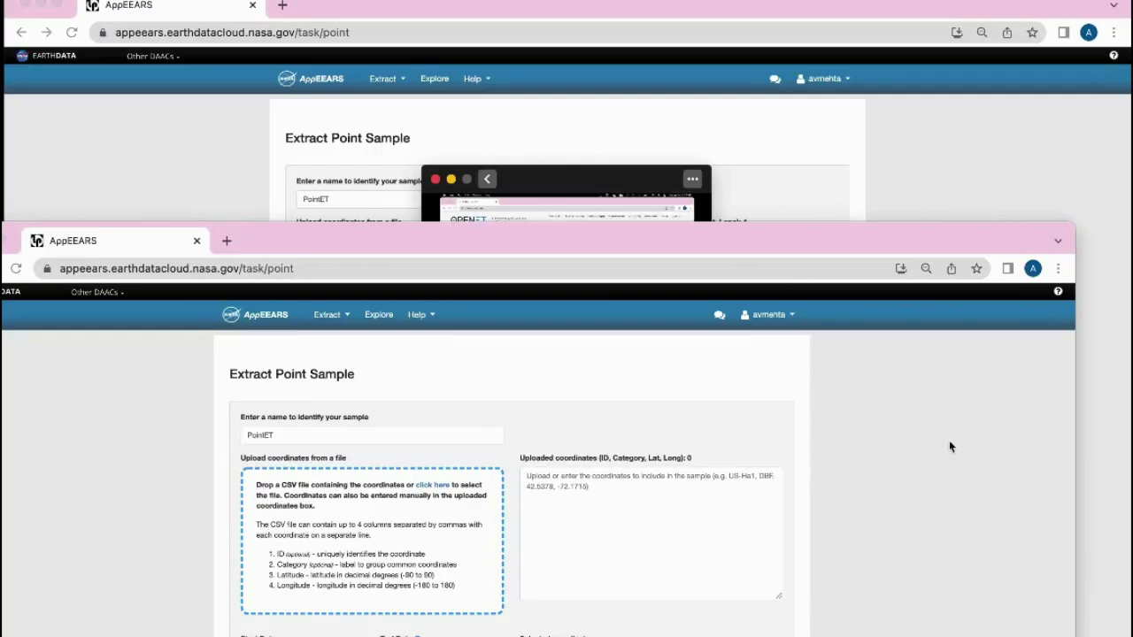
Set the point sample's start date to 07-01-2021
{"action": "left_click", "coordinate": [776, 135]}
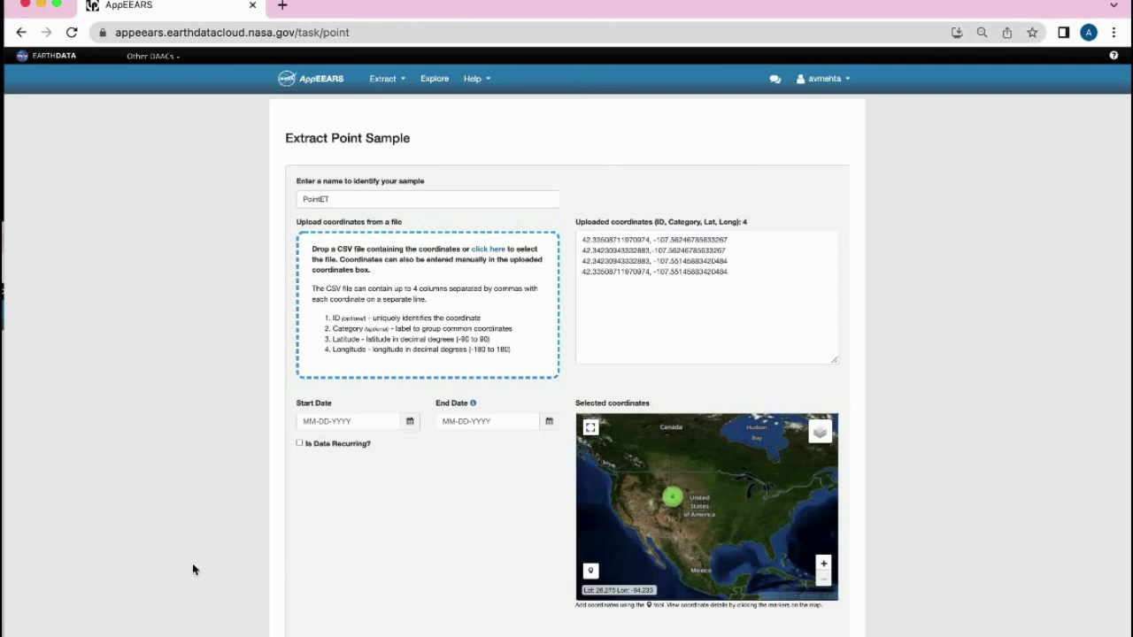
{"action": "scroll", "coordinate": [188, 567], "scroll_direction": "down", "scroll_amount": 2}
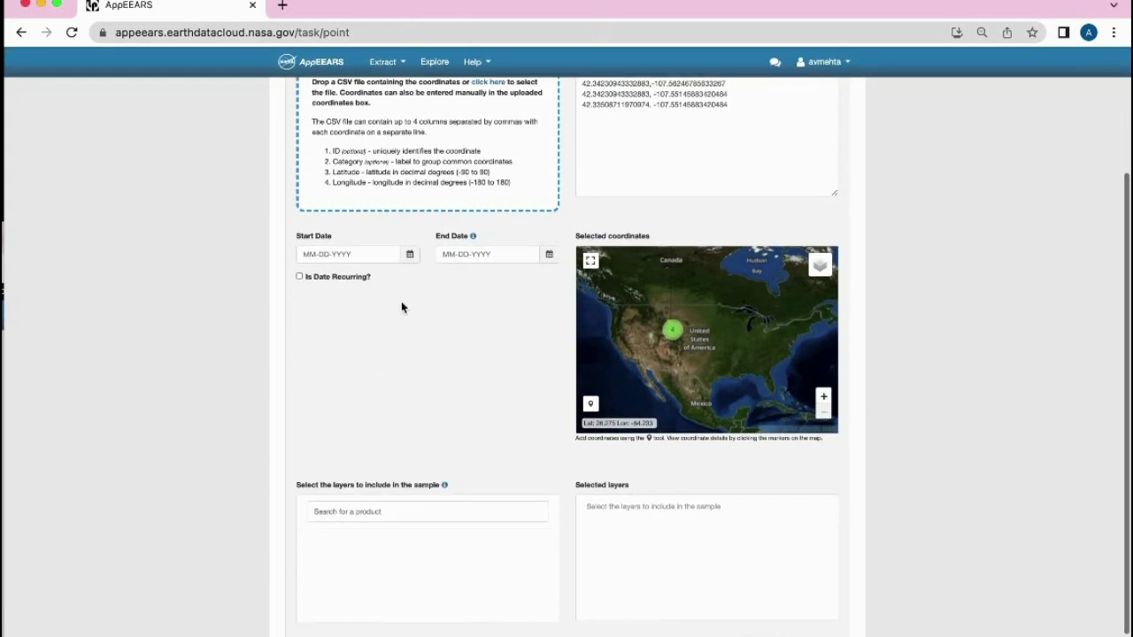
{"action": "left_click", "coordinate": [410, 255]}
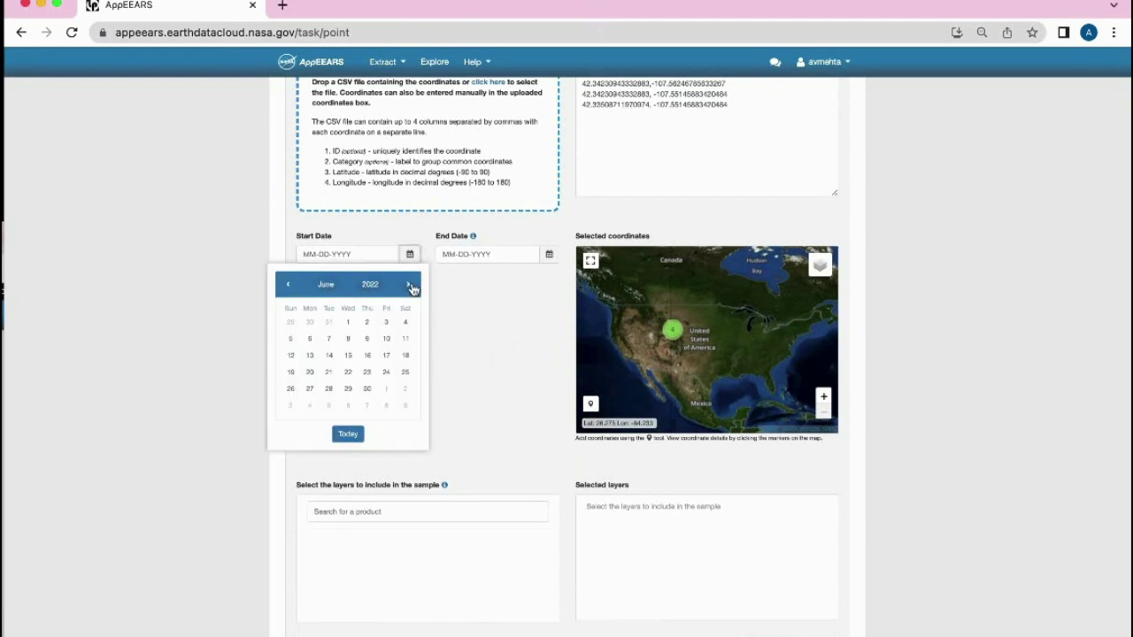
{"action": "left_click", "coordinate": [368, 285]}
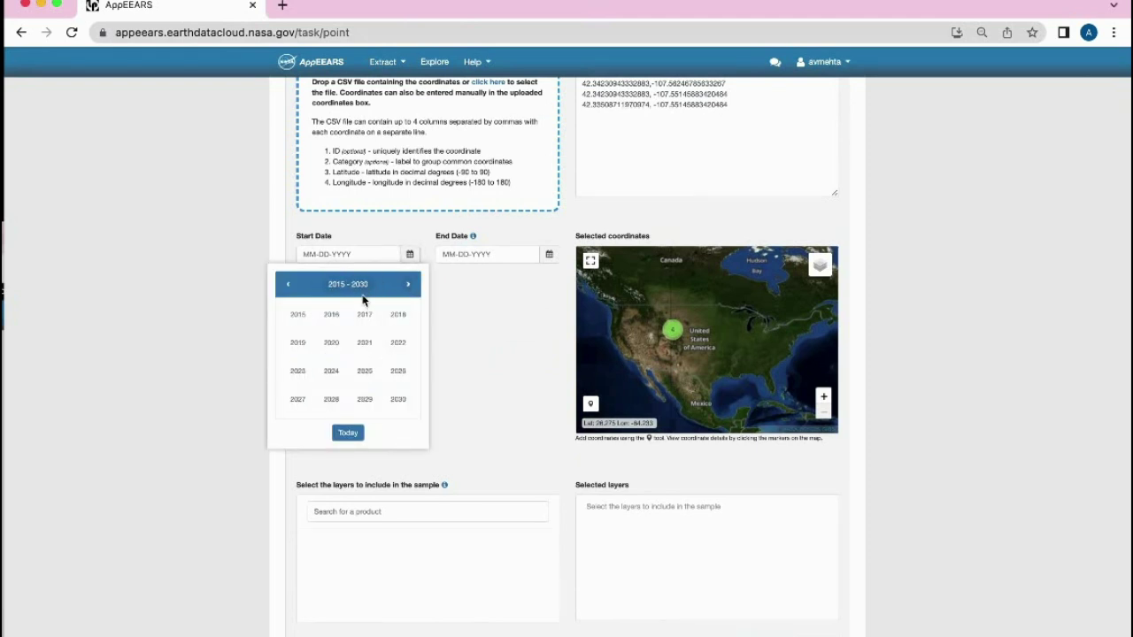
{"action": "left_click", "coordinate": [366, 345]}
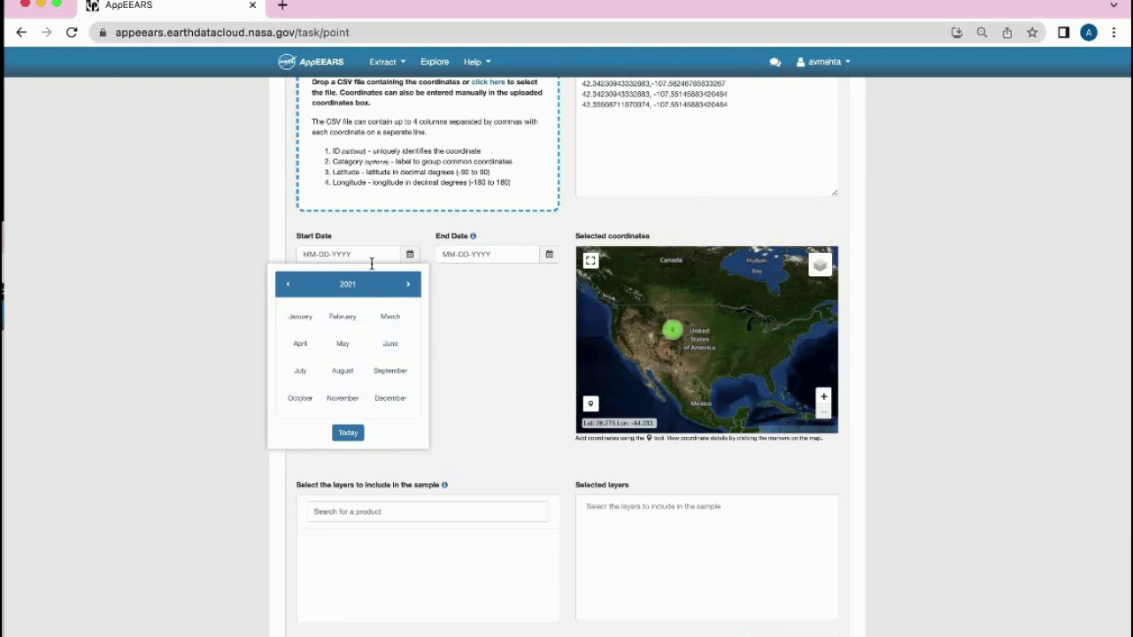
{"action": "left_click", "coordinate": [303, 372]}
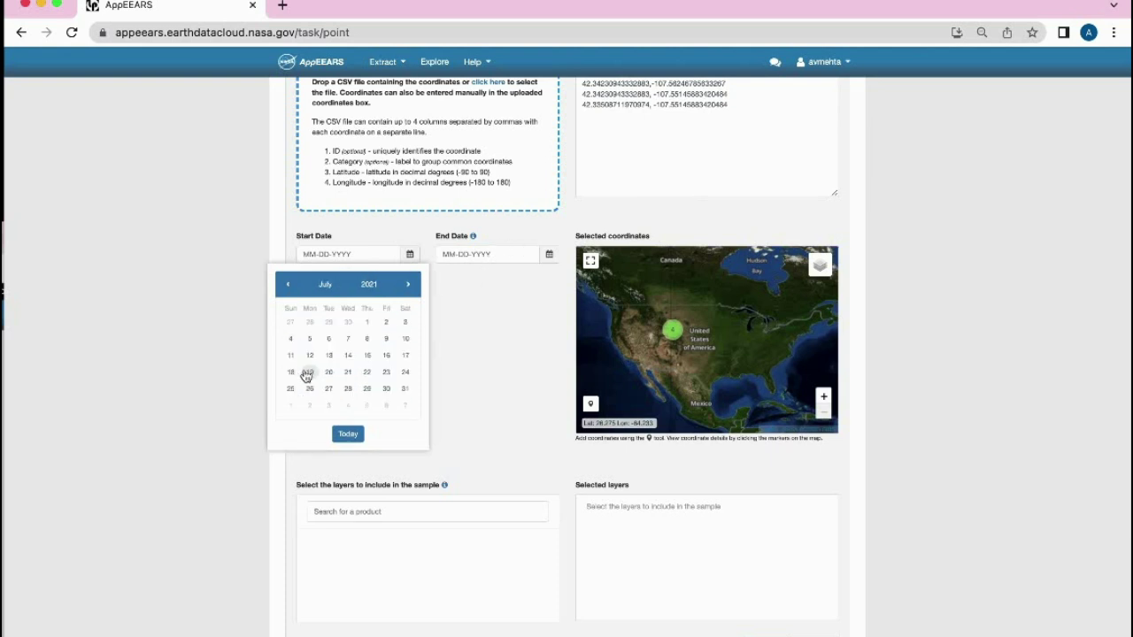
{"action": "left_click", "coordinate": [367, 324]}
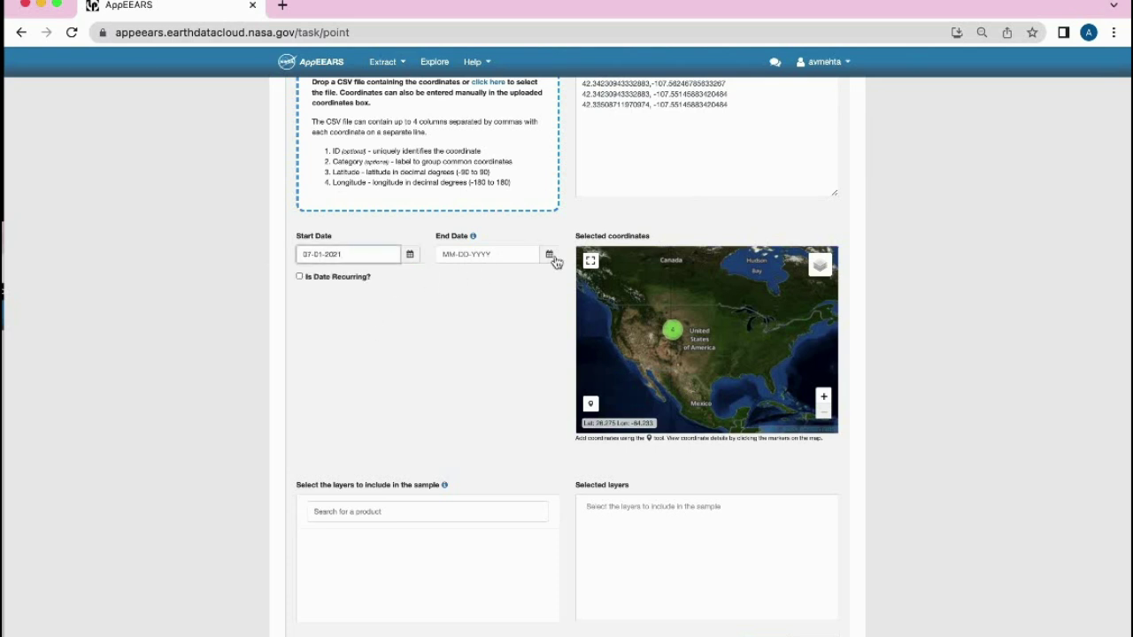
Set the end date to 07-31-2021 and zoom the map to the Wyoming sample points
{"action": "left_click", "coordinate": [549, 255]}
{"action": "left_click", "coordinate": [551, 257]}
{"action": "left_click", "coordinate": [519, 255]}
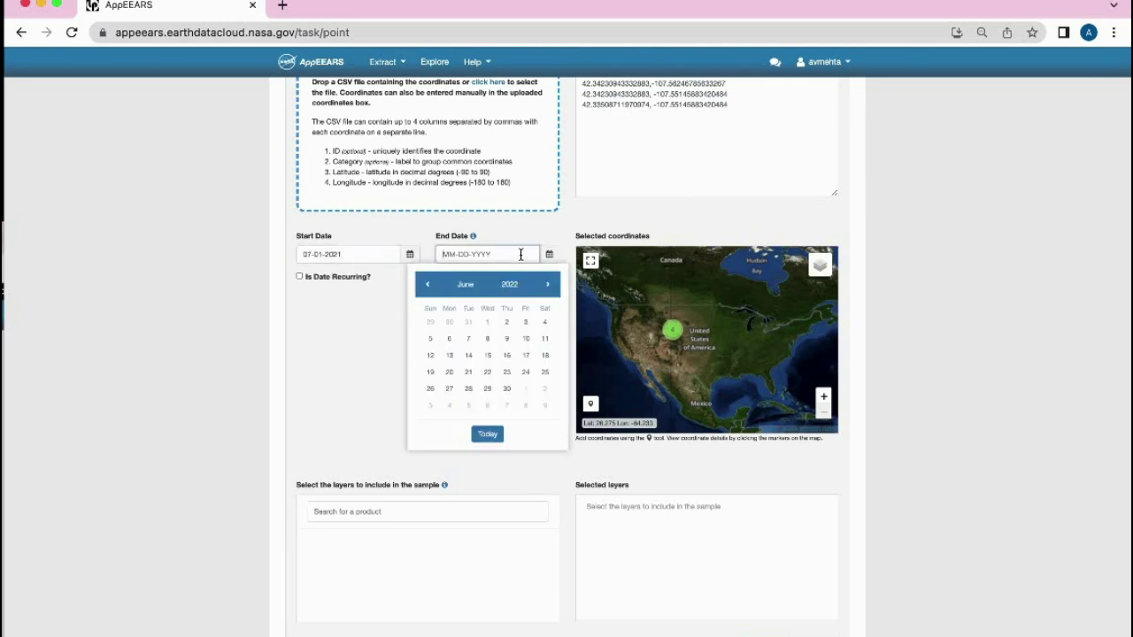
{"action": "left_click", "coordinate": [509, 285]}
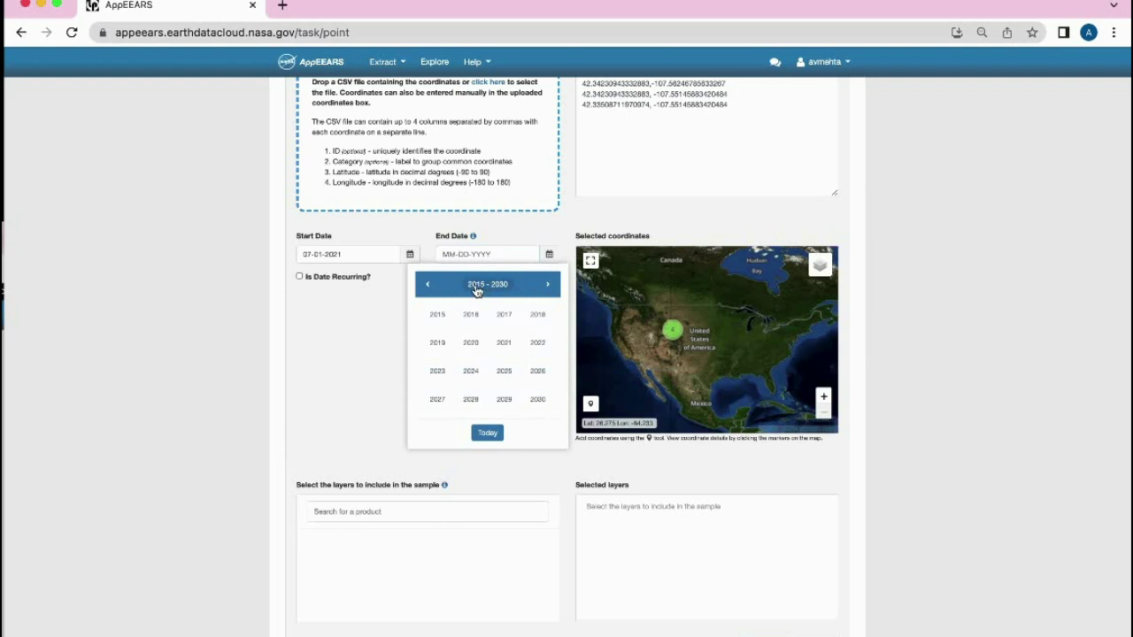
{"action": "left_click", "coordinate": [502, 344]}
{"action": "left_click", "coordinate": [440, 371]}
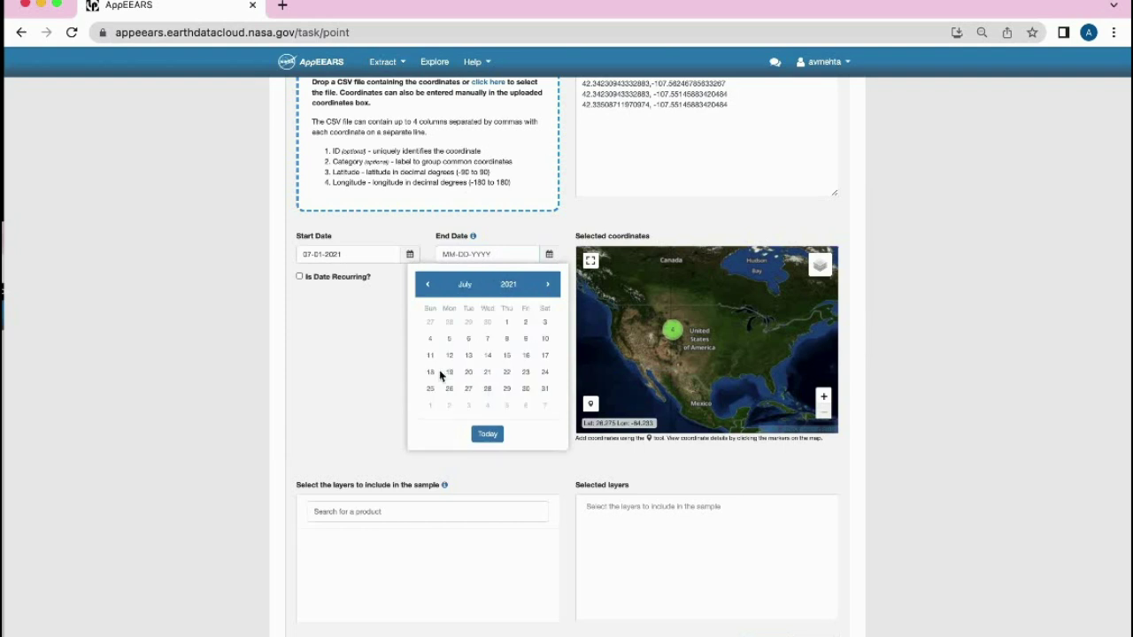
{"action": "left_click", "coordinate": [544, 389]}
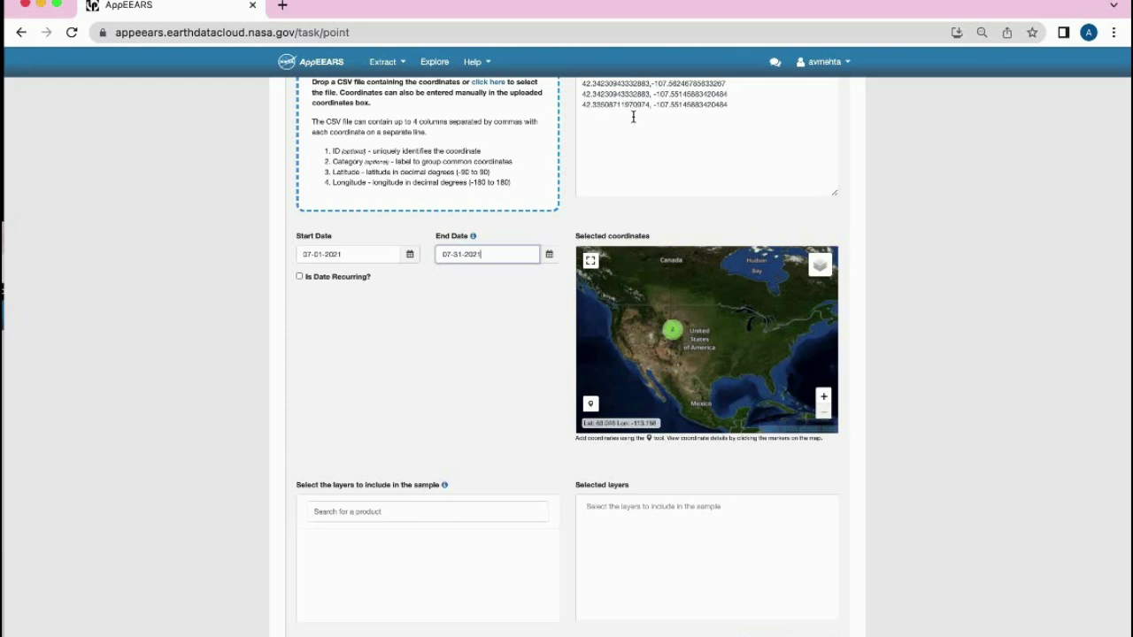
{"action": "left_click", "coordinate": [672, 331]}
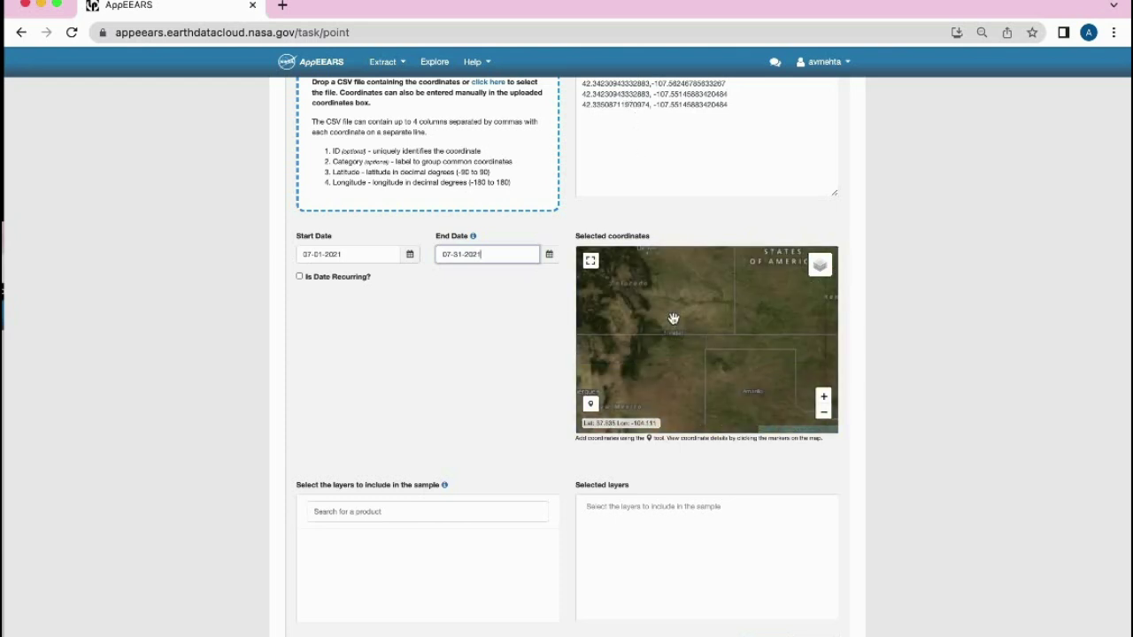
{"action": "scroll", "coordinate": [705, 362], "scroll_direction": "up", "scroll_amount": 5}
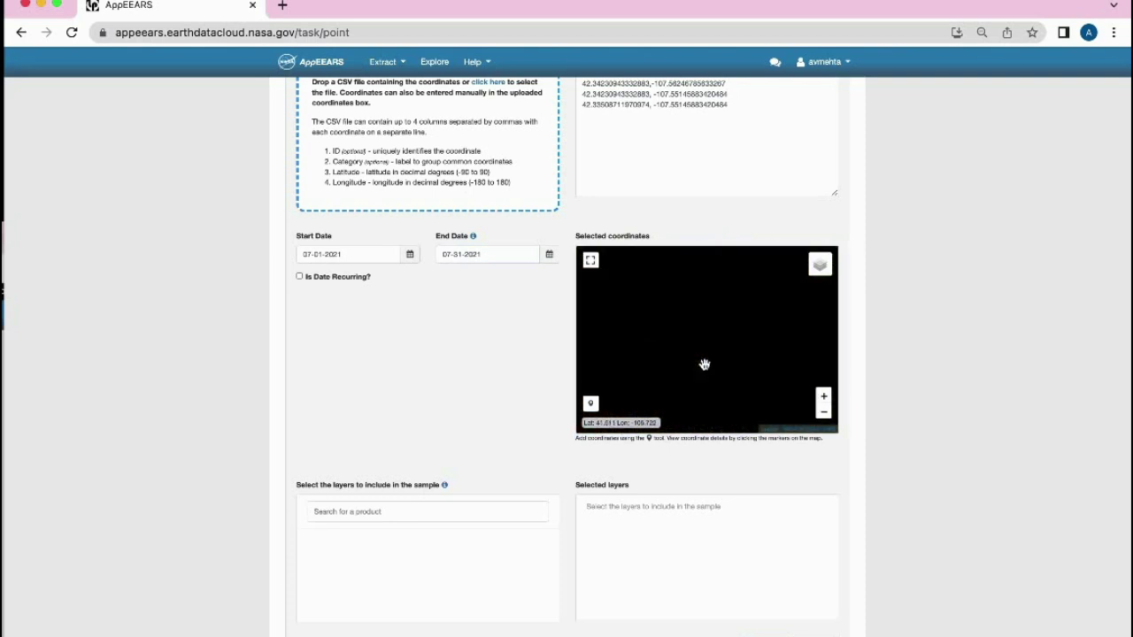
{"action": "scroll", "coordinate": [700, 361], "scroll_direction": "down", "scroll_amount": 3}
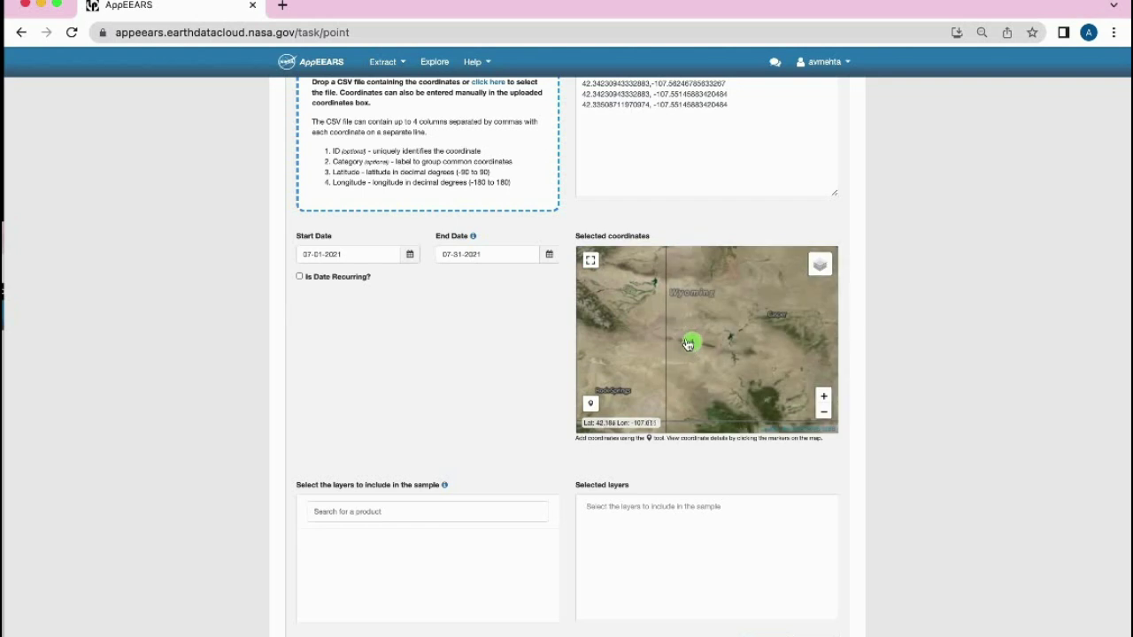
Search 'ECOSTRE' and select the ECOSTRESS Evapotranspiration PT-JPL product
{"action": "left_click", "coordinate": [364, 512]}
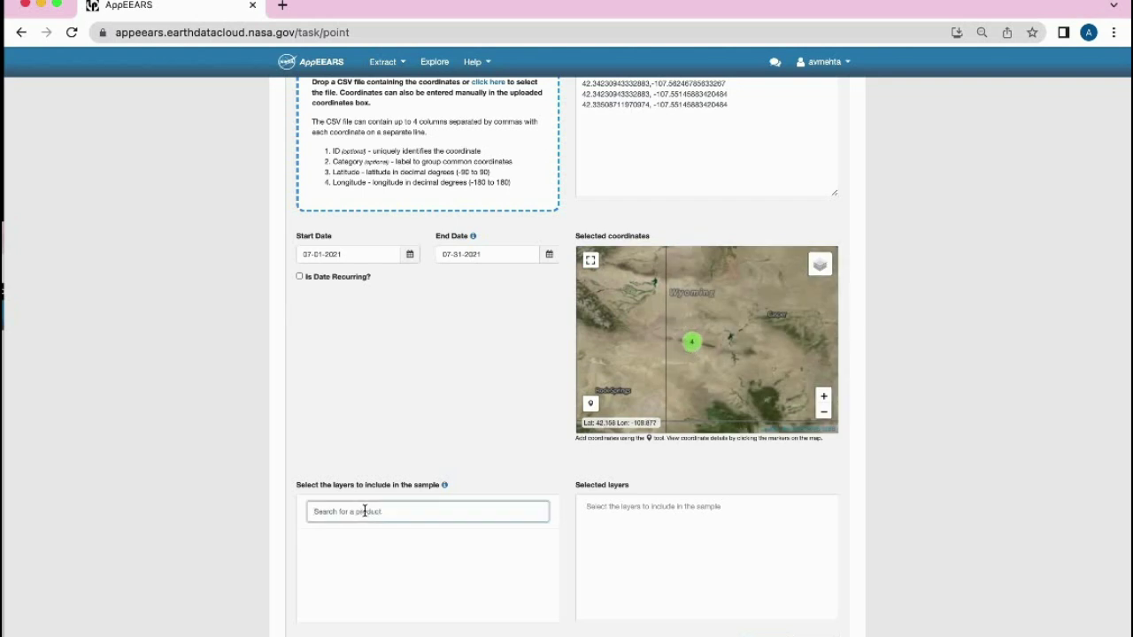
{"action": "type", "text": "ECOSTRESS"}
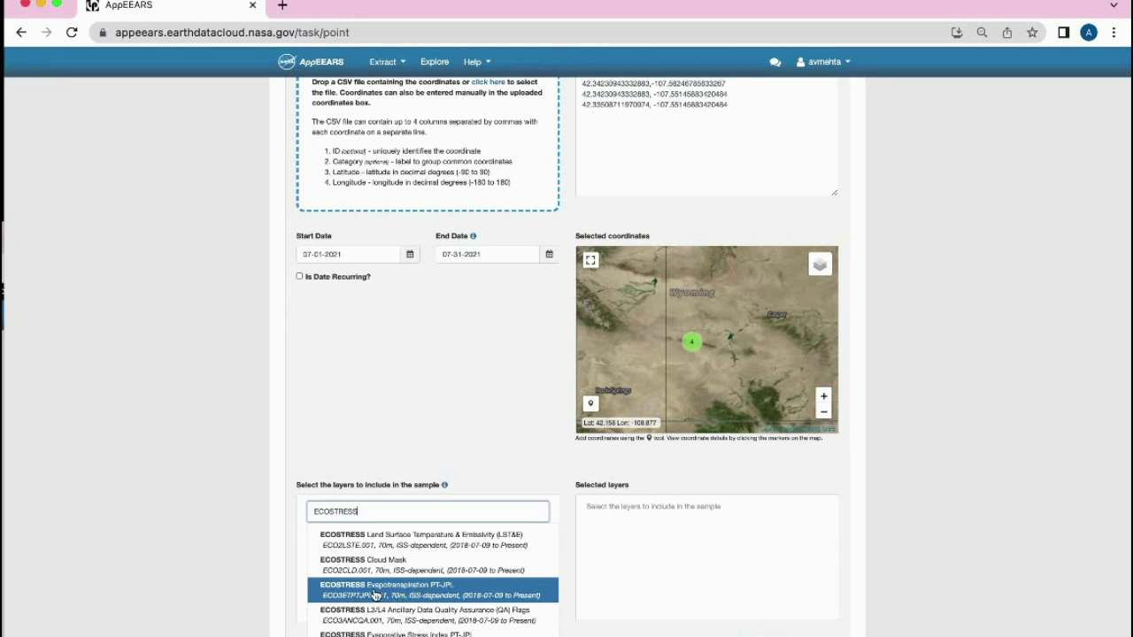
{"action": "left_click", "coordinate": [375, 595]}
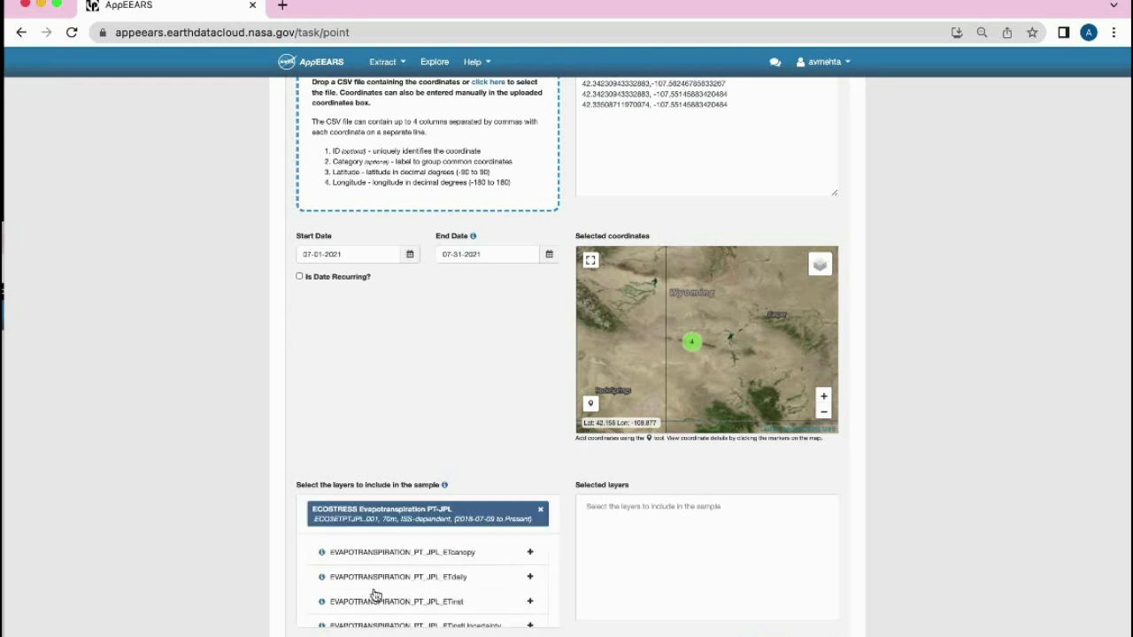
{"action": "scroll", "coordinate": [375, 595], "scroll_direction": "down", "scroll_amount": 1}
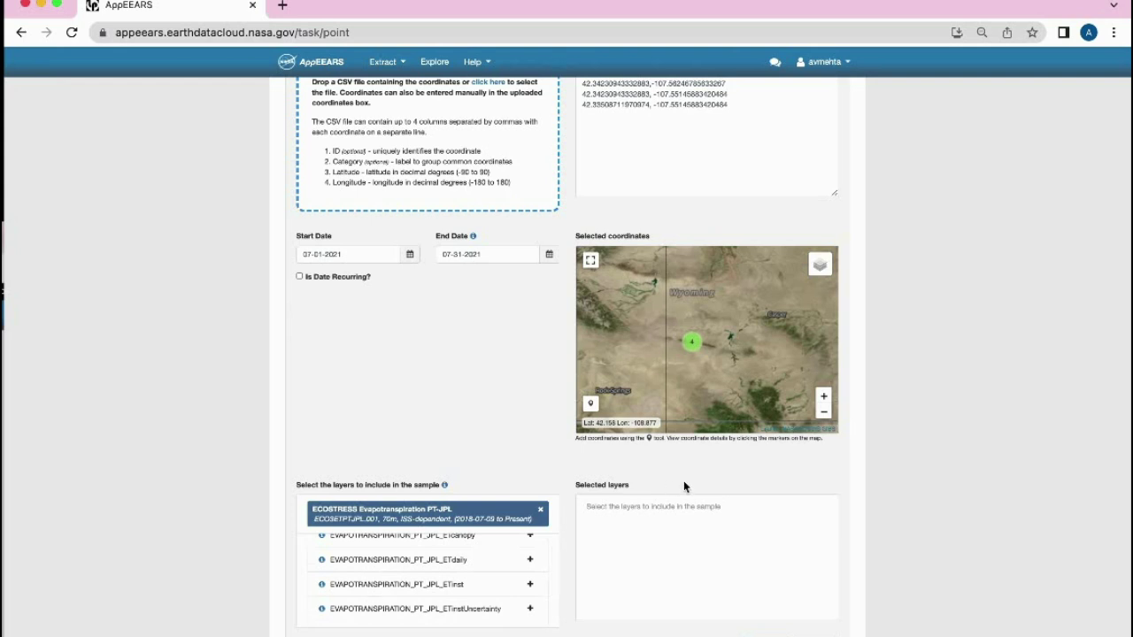
{"action": "scroll", "coordinate": [1042, 452], "scroll_direction": "down", "scroll_amount": 1}
{"action": "scroll", "coordinate": [1041, 452], "scroll_direction": "down", "scroll_amount": 1}
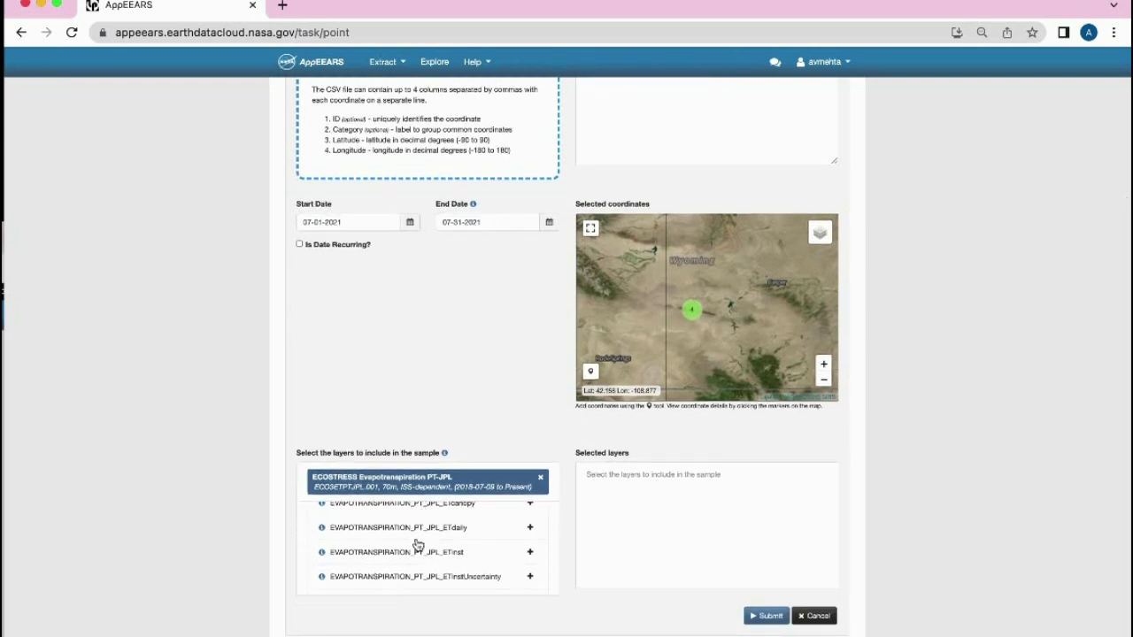
{"action": "scroll", "coordinate": [417, 542], "scroll_direction": "up", "scroll_amount": 1}
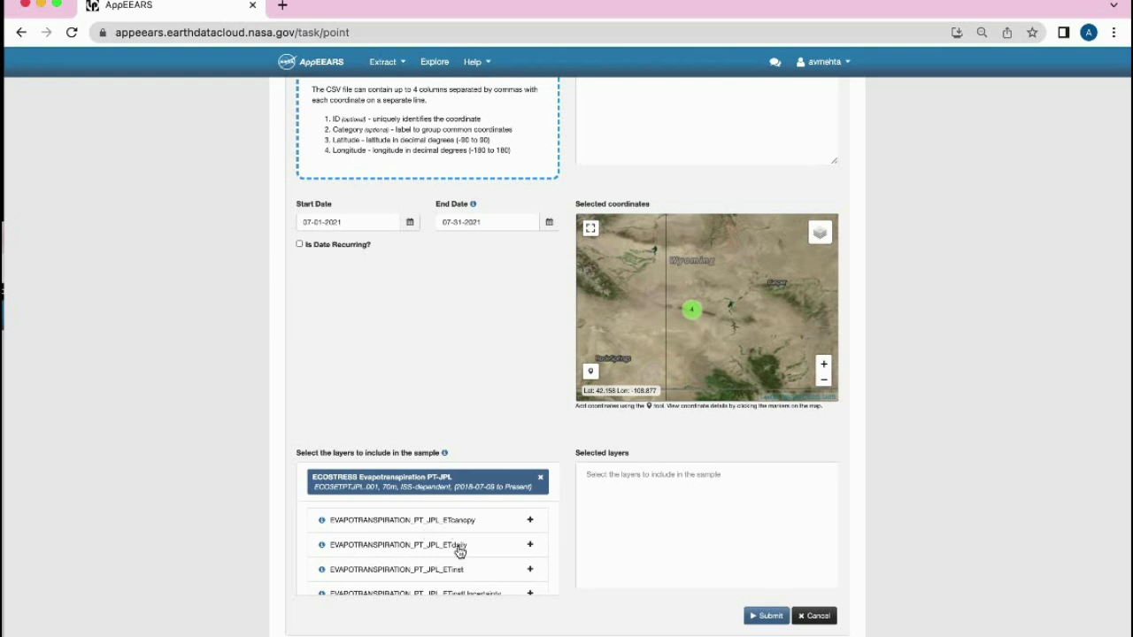
Add the ETdaily layer to the request and submit it
{"action": "left_click", "coordinate": [529, 545]}
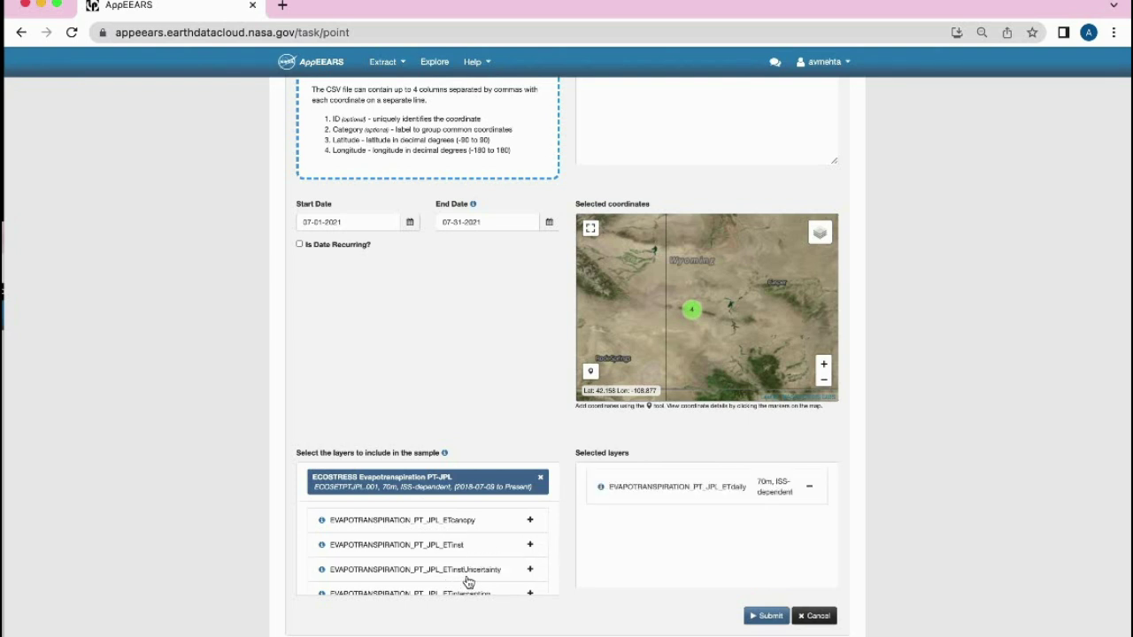
{"action": "scroll", "coordinate": [472, 582], "scroll_direction": "down", "scroll_amount": 2}
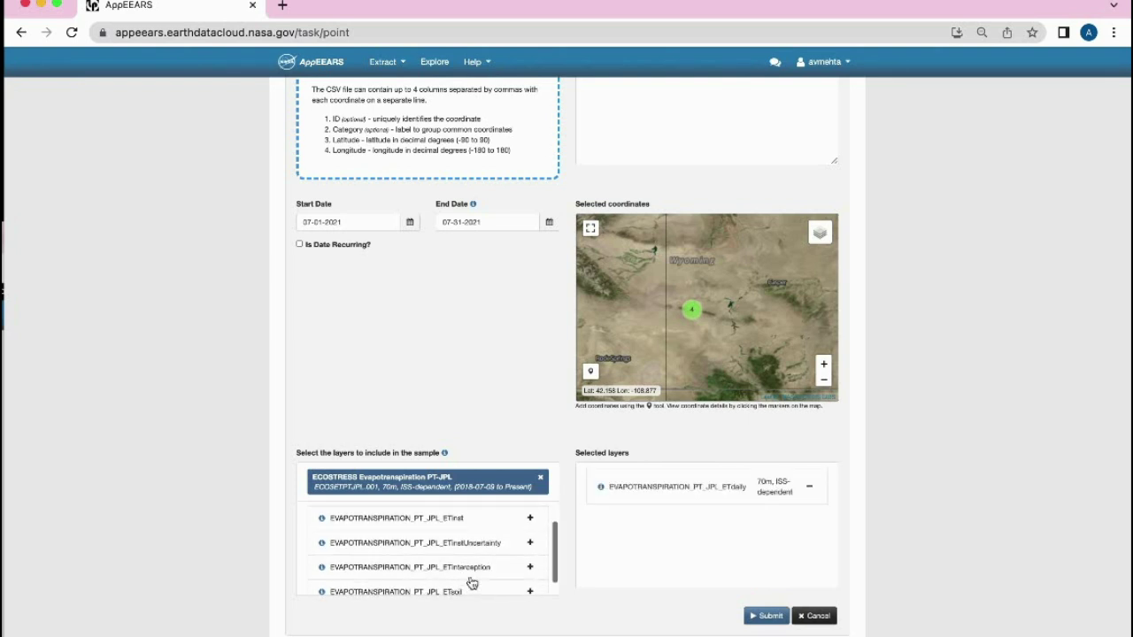
{"action": "scroll", "coordinate": [471, 582], "scroll_direction": "down", "scroll_amount": 1}
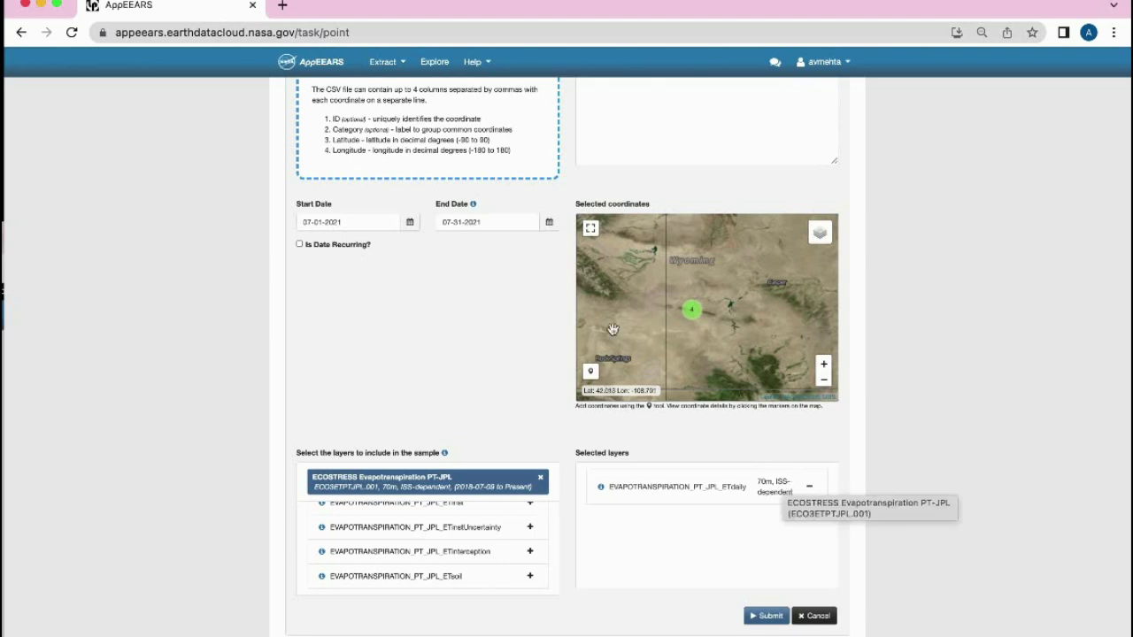
{"action": "left_click", "coordinate": [766, 616]}
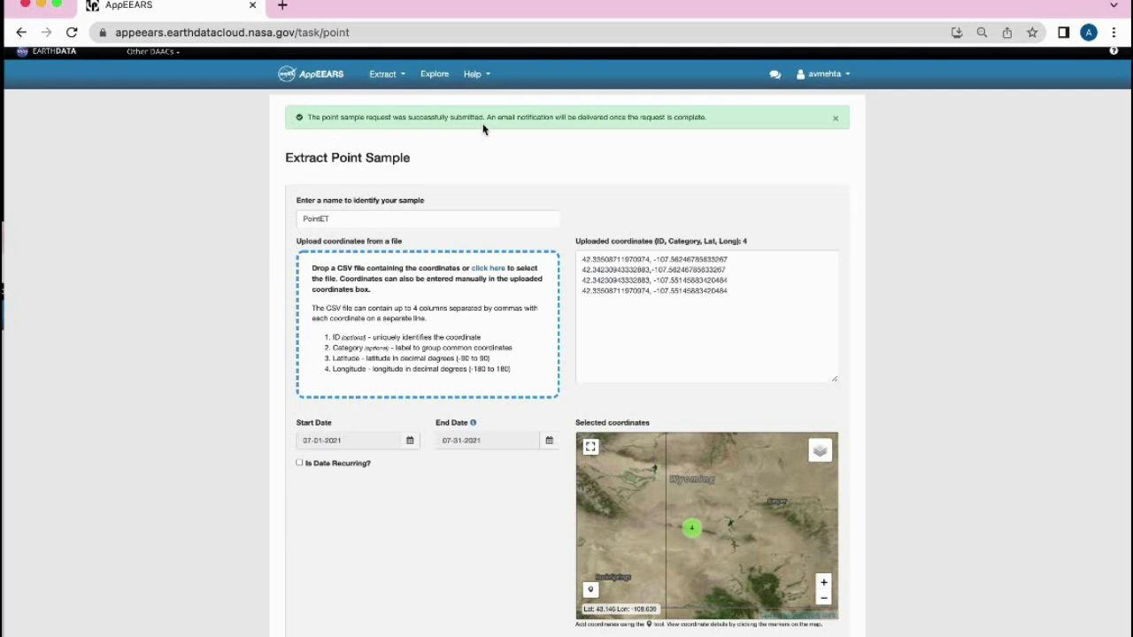
Open the completed Point4 request's ETdaily results from Explore, then launch Excel
{"action": "left_click", "coordinate": [433, 77]}
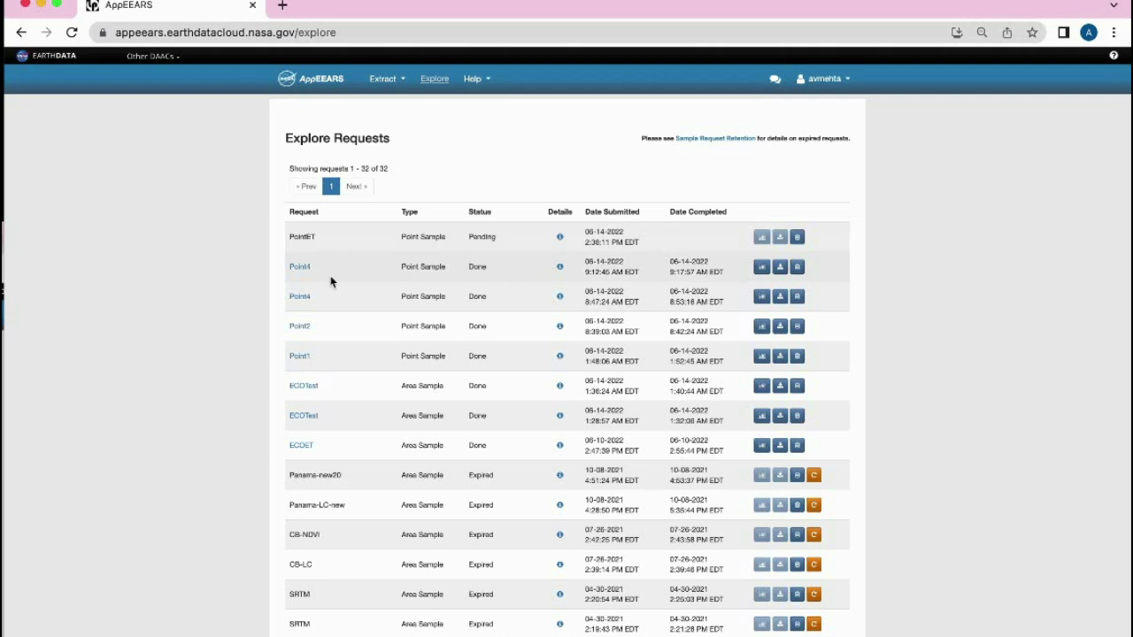
{"action": "left_click", "coordinate": [300, 267]}
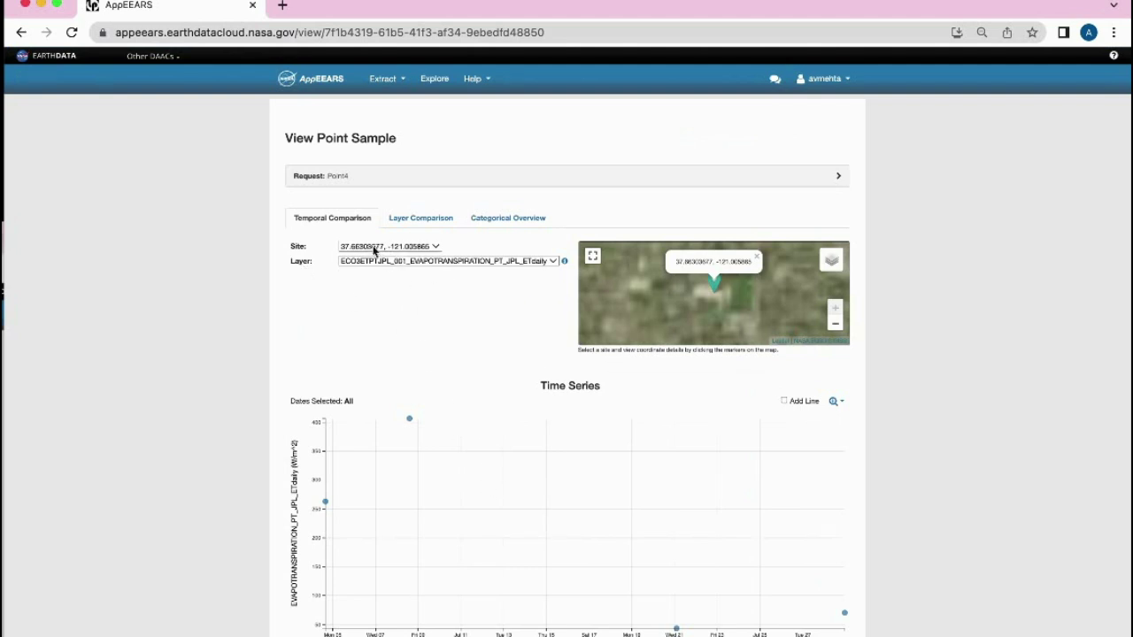
{"action": "left_click", "coordinate": [404, 84]}
{"action": "mouse_move", "coordinate": [531, 632]}
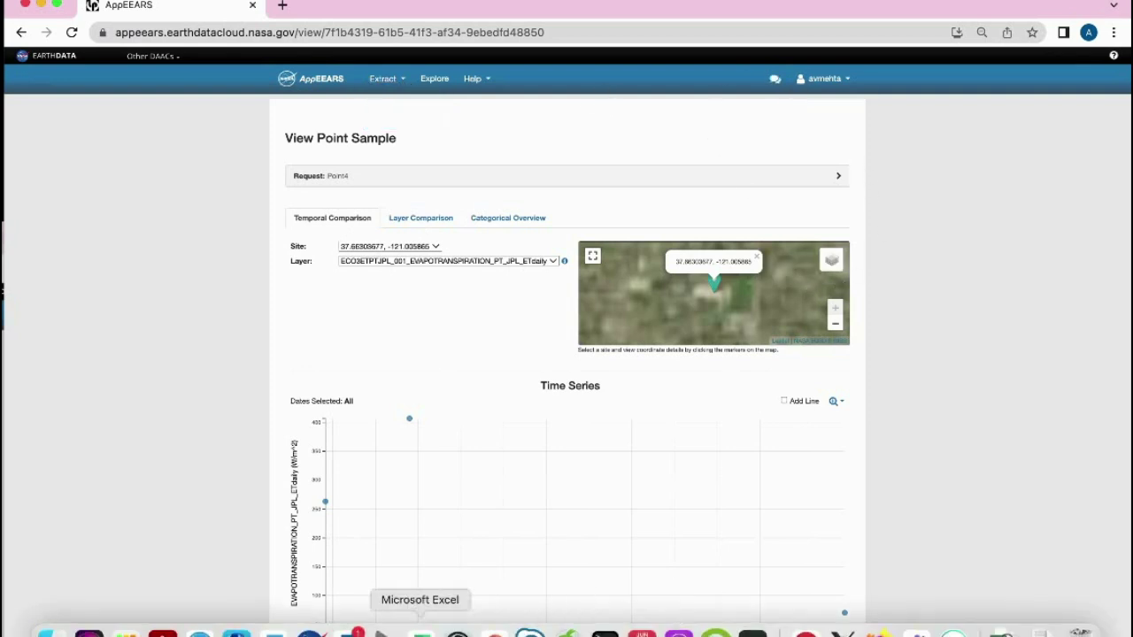
{"action": "left_click", "coordinate": [420, 632]}
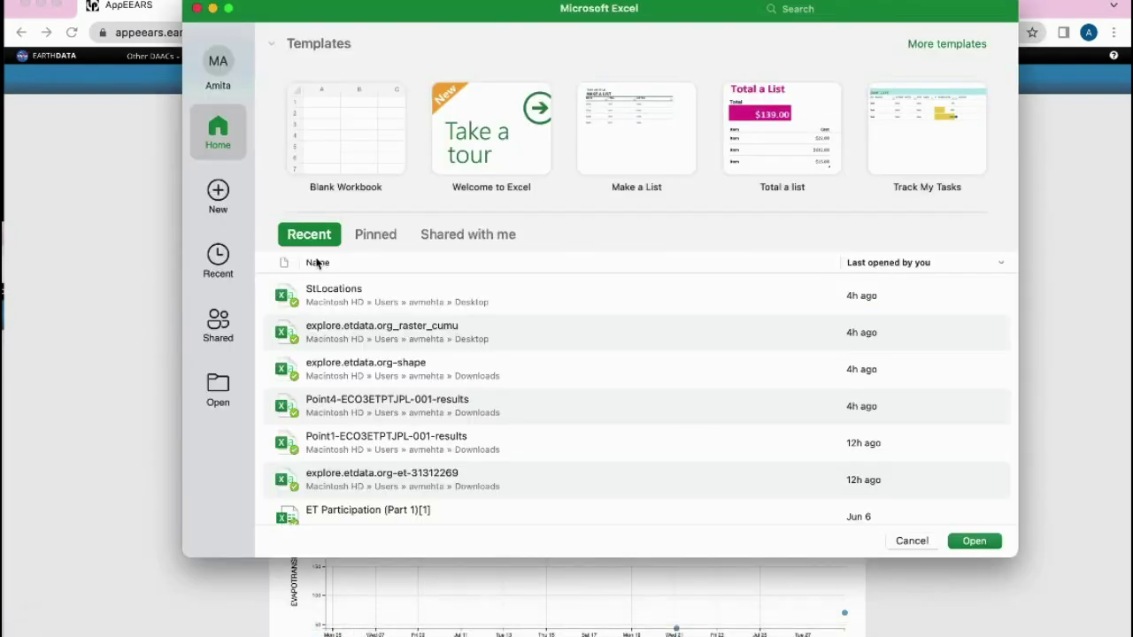
Open the Point4-ECO3ETPTJPL-001-results workbook and widen column C to show full dates
{"action": "double_click", "coordinate": [350, 408]}
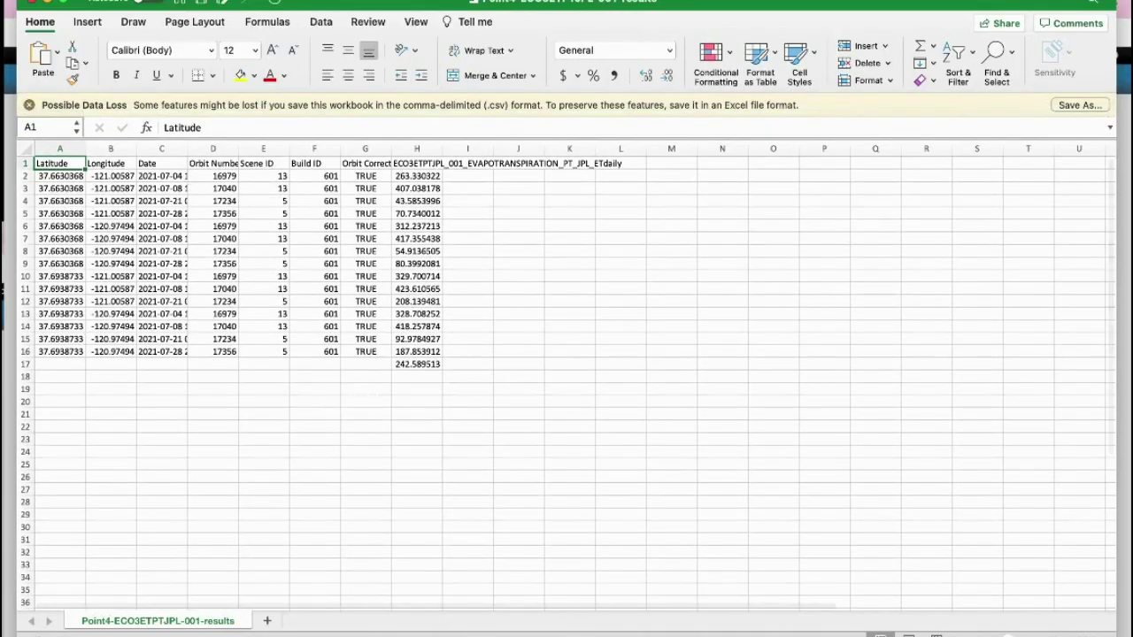
{"action": "left_click_drag", "start_coordinate": [335, 10], "coordinate": [398, 10]}
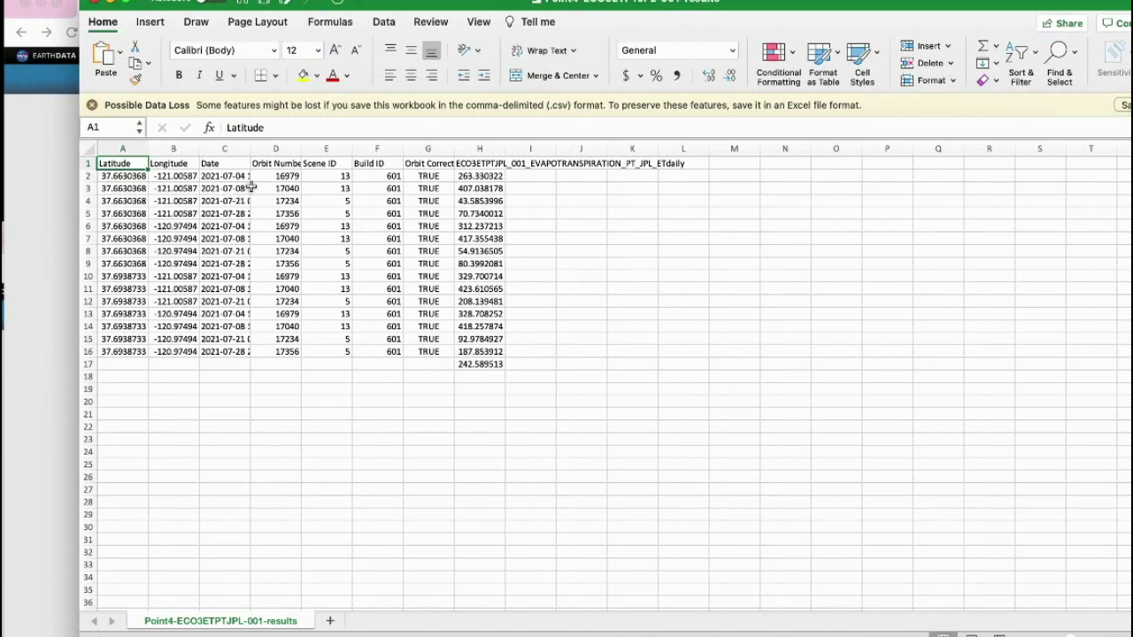
{"action": "left_click_drag", "start_coordinate": [251, 150], "coordinate": [317, 152]}
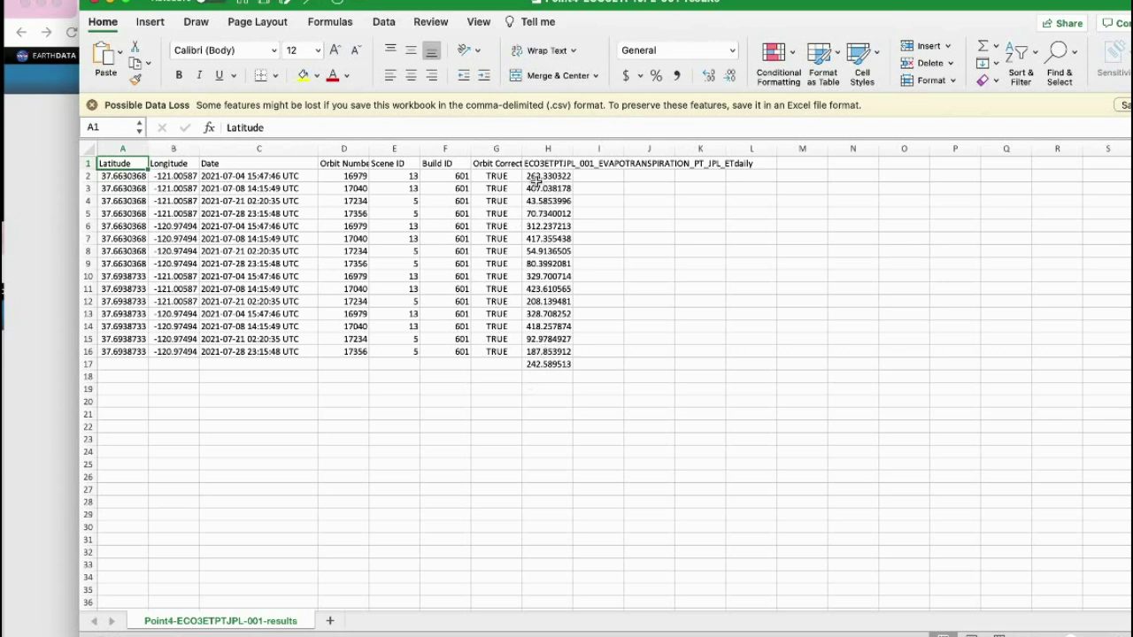
Average the ETdaily values H2:H16 below the column, giving 242.589513
{"action": "left_click", "coordinate": [546, 365]}
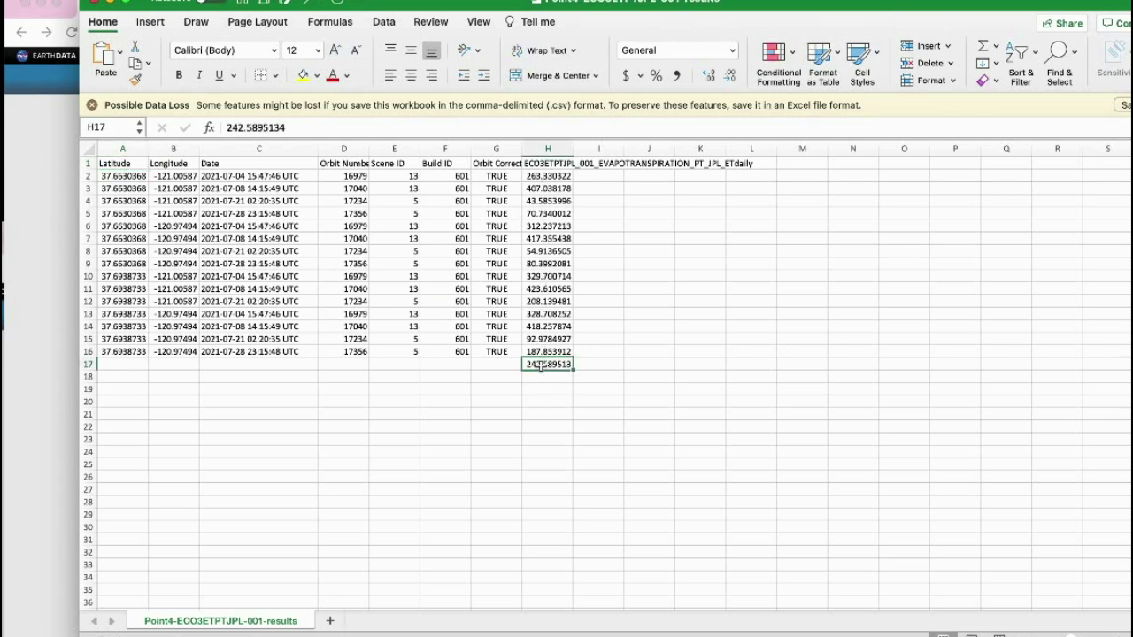
{"action": "left_click", "coordinate": [546, 176]}
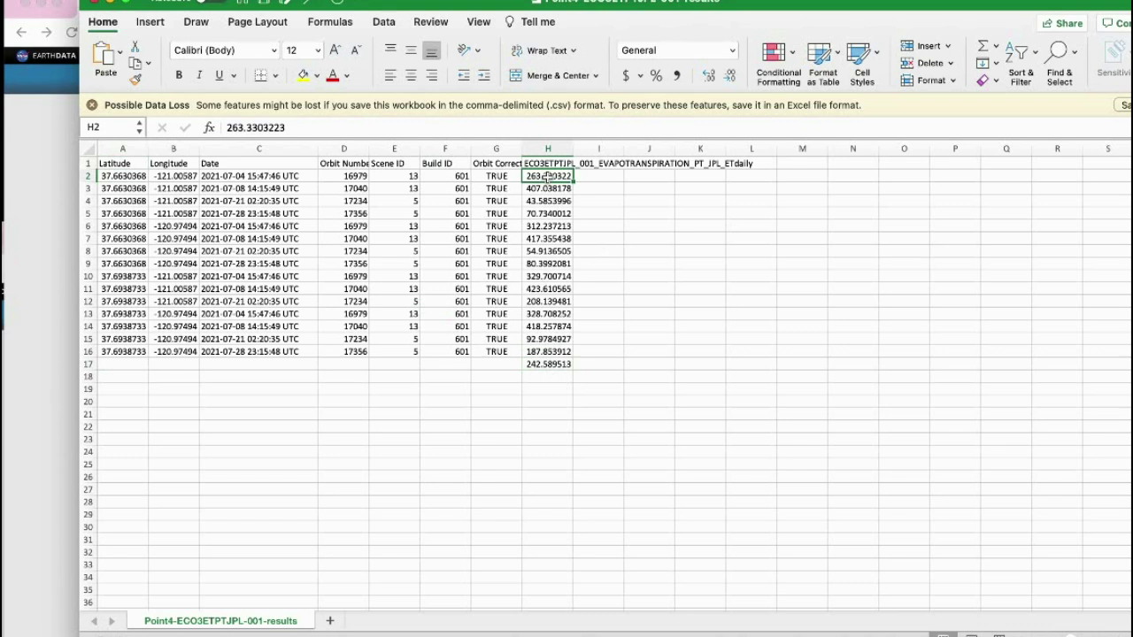
{"action": "left_click", "coordinate": [546, 351], "text": "shift"}
{"action": "left_click", "coordinate": [996, 46]}
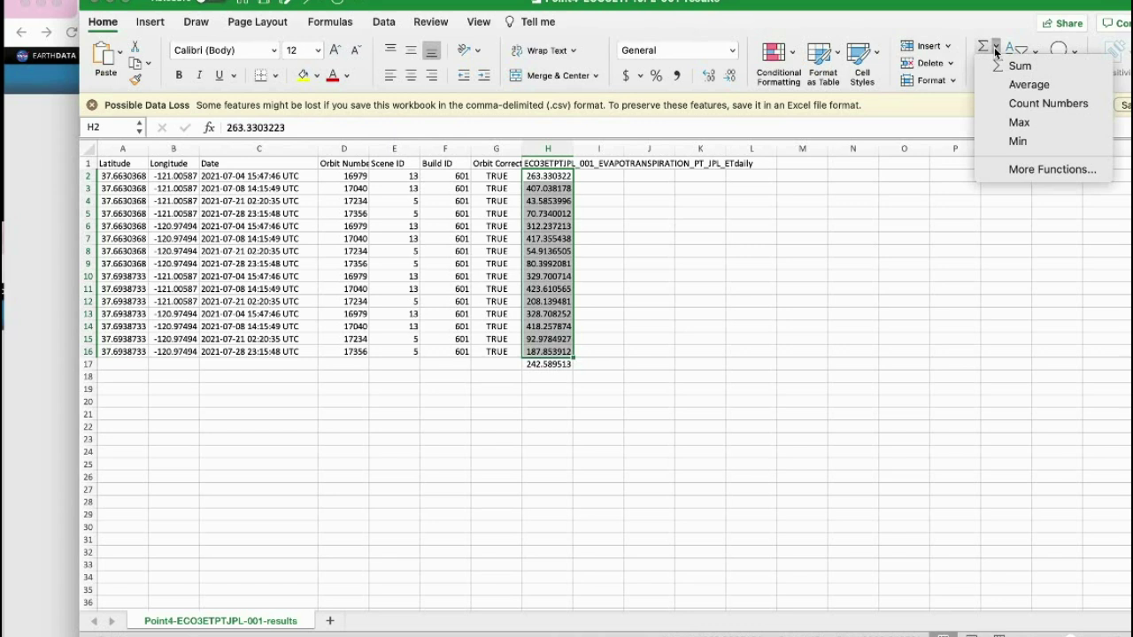
{"action": "left_click", "coordinate": [1026, 85]}
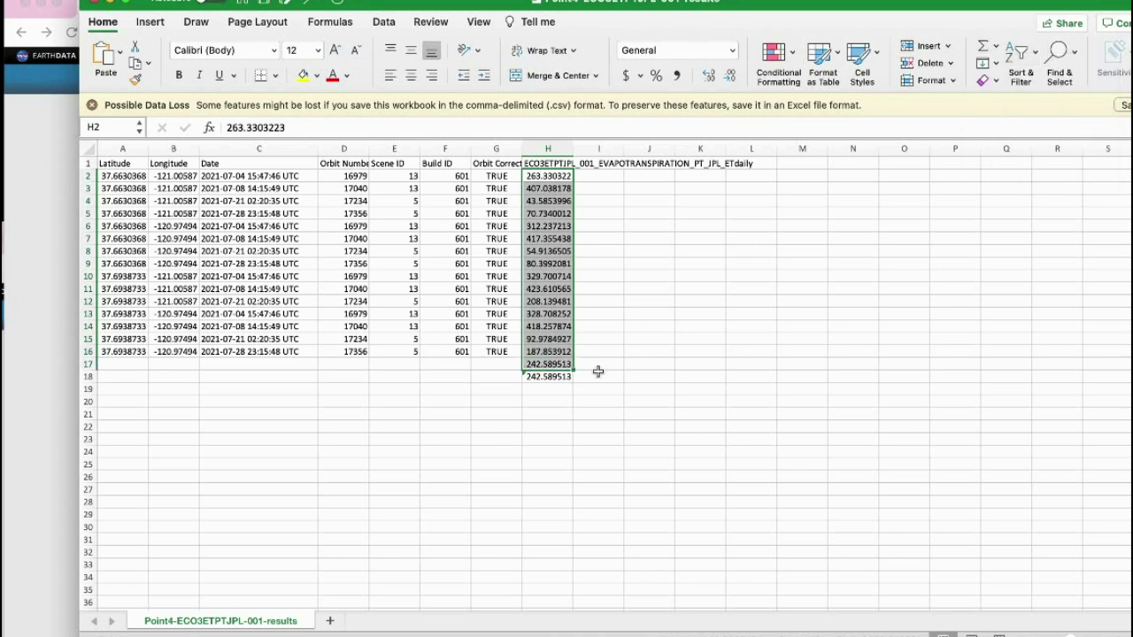
{"action": "left_click", "coordinate": [542, 365]}
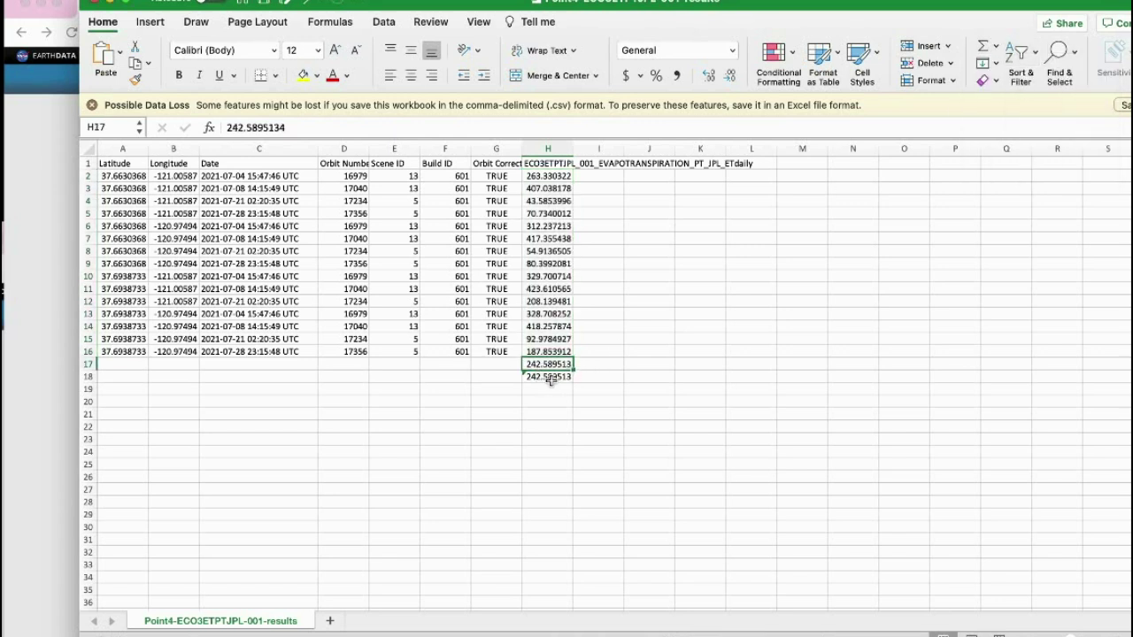
{"action": "left_click", "coordinate": [550, 378]}
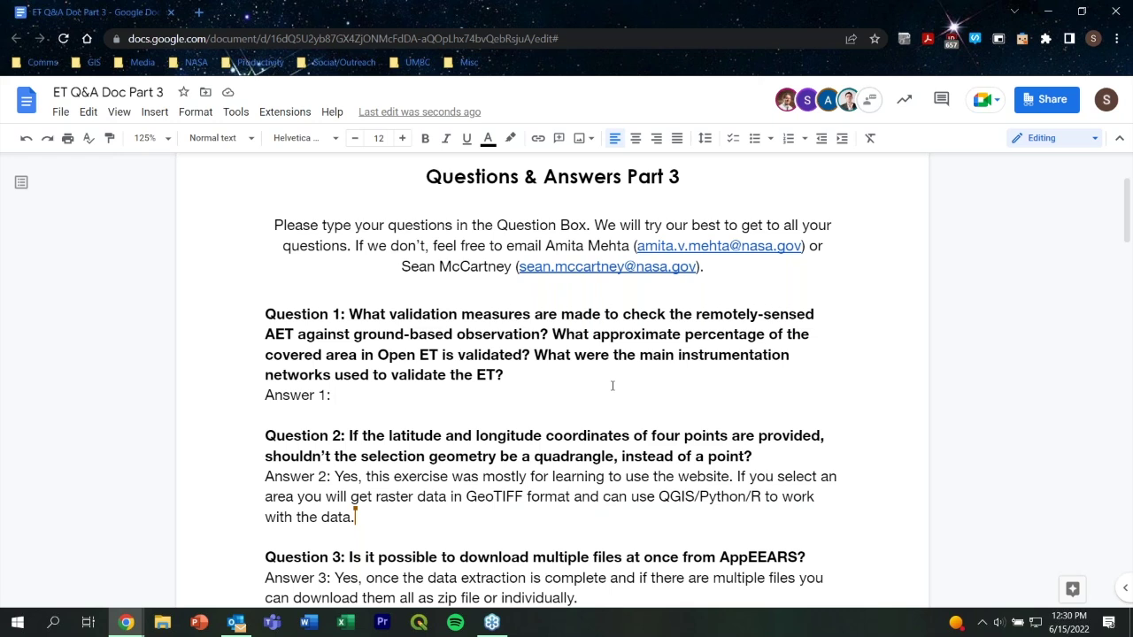
Write Answer 1: 'There is a paper that covers this in detail. We will provide more in-depth references in the final Q&A document.'
{"action": "type", "text": "T"}
{"action": "type", "text": "here is a"}
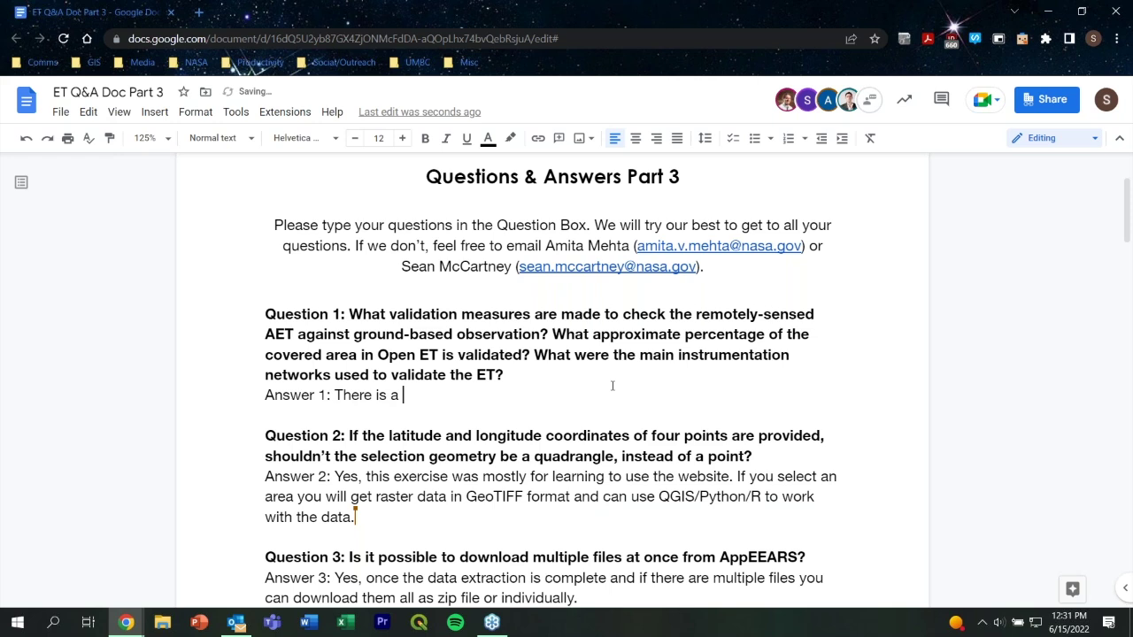
{"action": "type", "text": "paper that s"}
{"action": "key", "text": "BackSpace"}
{"action": "type", "text": "coe"}
{"action": "key", "text": "BackSpace"}
{"action": "type", "text": "vers "}
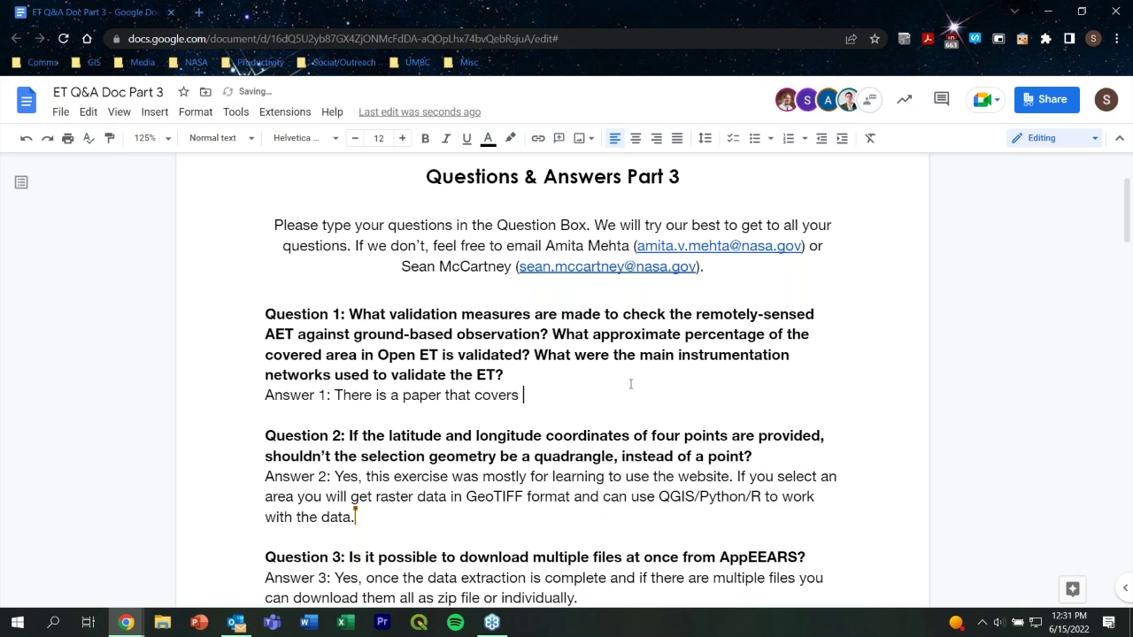
{"action": "type", "text": "this is detal"}
{"action": "key", "text": "BackSpace"}
{"action": "type", "text": "il."}
{"action": "key", "text": "BackSpace"}
{"action": "key", "text": "BackSpace"}
{"action": "key", "text": "BackSpace"}
{"action": "key", "text": "BackSpace"}
{"action": "key", "text": "BackSpace"}
{"action": "key", "text": "BackSpace"}
{"action": "key", "text": "BackSpace"}
{"action": "key", "text": "BackSpace"}
{"action": "key", "text": "BackSpace"}
{"action": "key", "text": "BackSpace"}
{"action": "type", "text": "n detal"}
{"action": "type", "text": "l. We will provide m"}
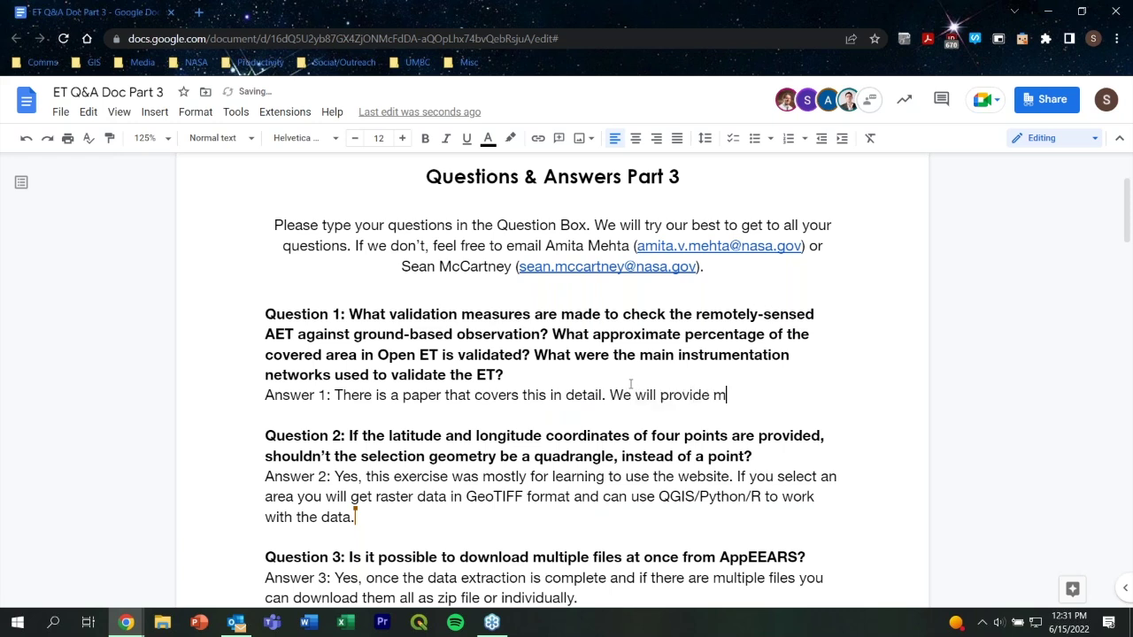
{"action": "type", "text": "ore ind"}
{"action": "key", "text": "BackSpace"}
{"action": "type", "text": "depth re"}
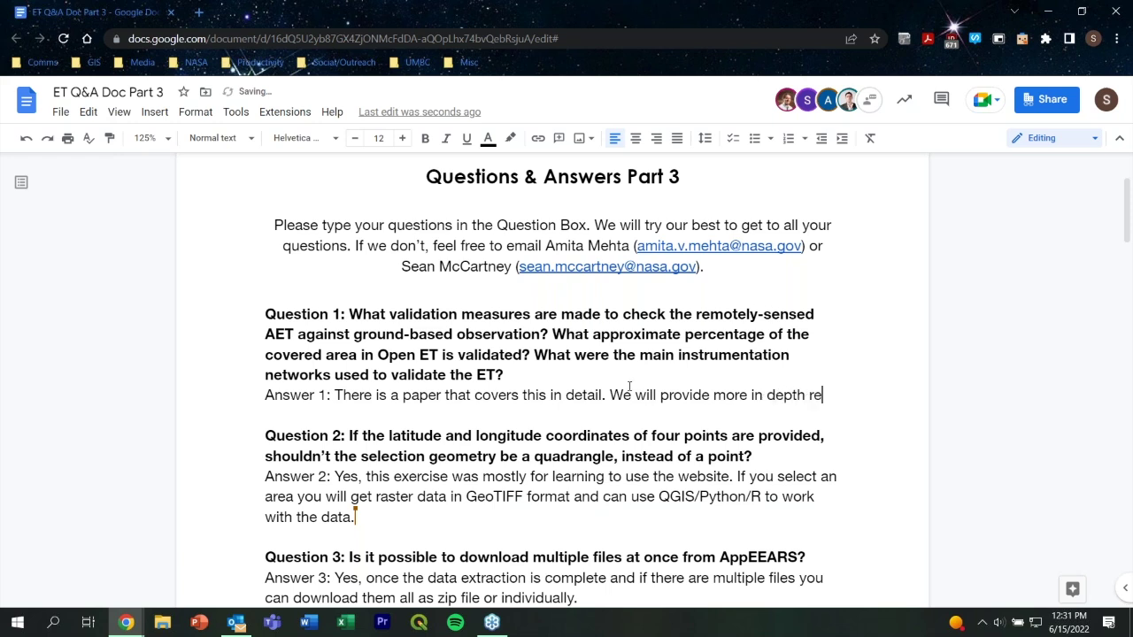
{"action": "type", "text": "ferences "}
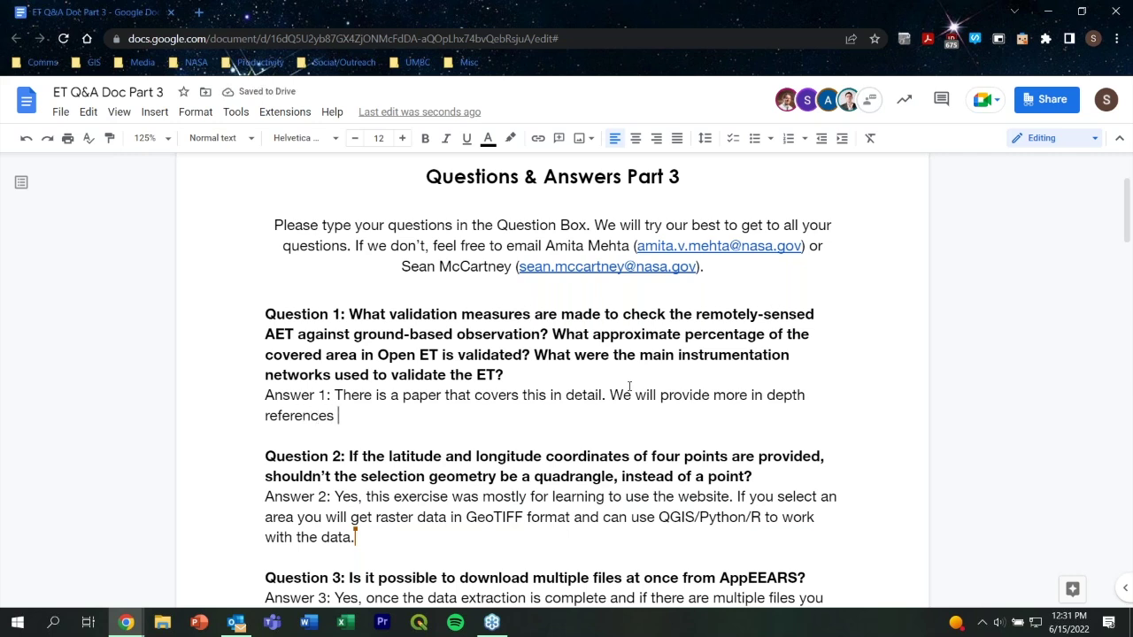
{"action": "type", "text": "in the final "}
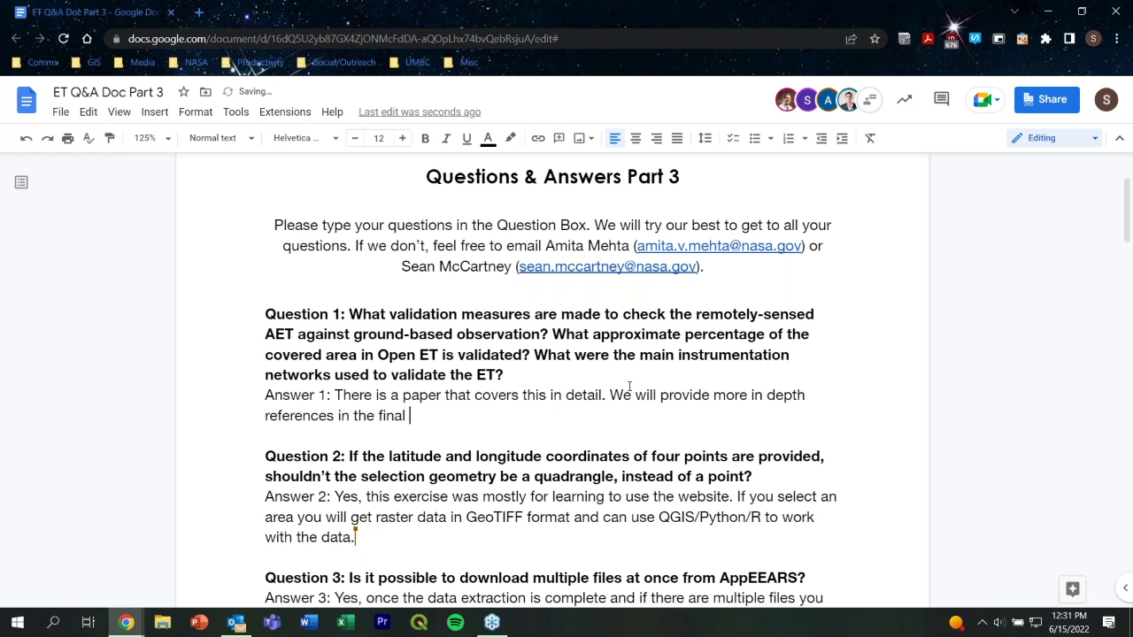
{"action": "type", "text": "Q&A document."}
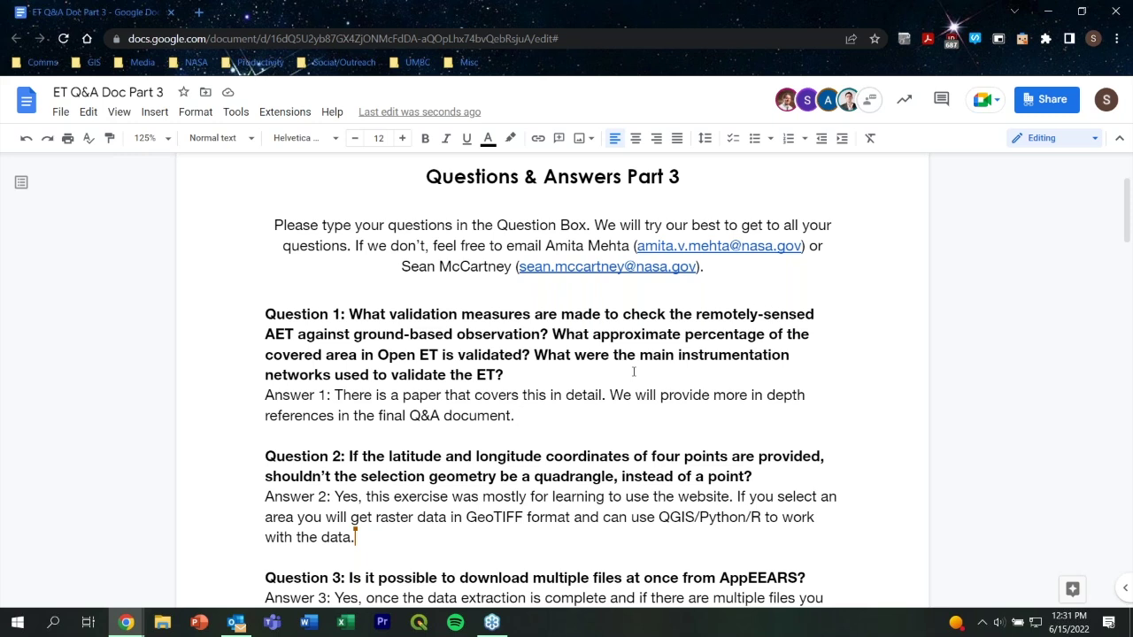
Append 'Refer to the previous session to learn about this in detail.' to Answer 2
{"action": "scroll", "coordinate": [619, 340], "scroll_direction": "down", "scroll_amount": 1}
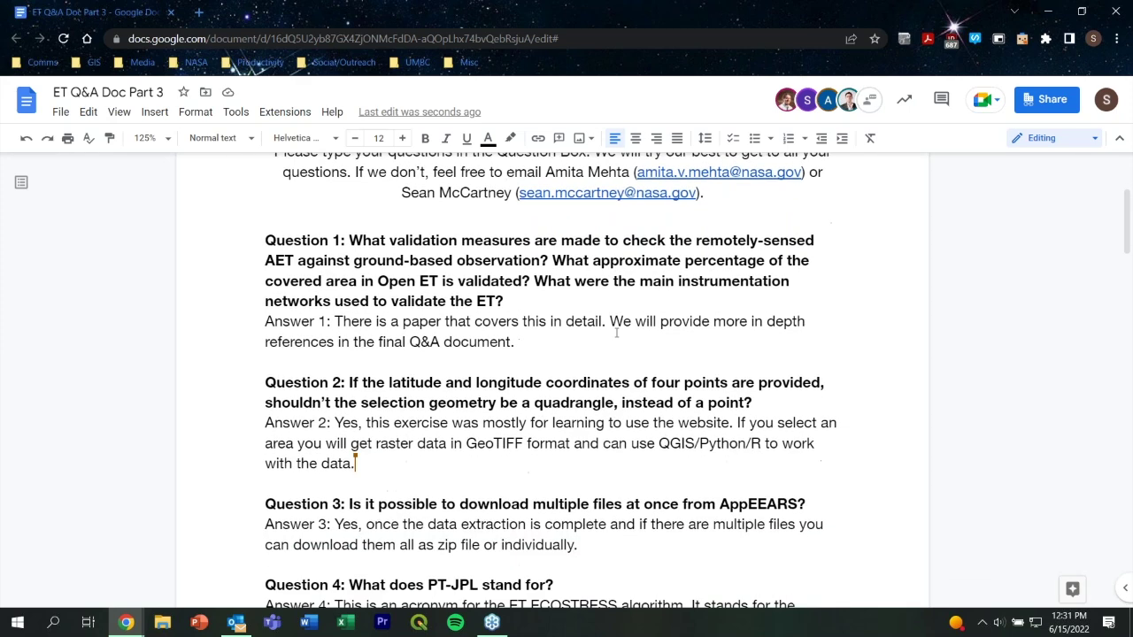
{"action": "scroll", "coordinate": [617, 332], "scroll_direction": "down", "scroll_amount": 1}
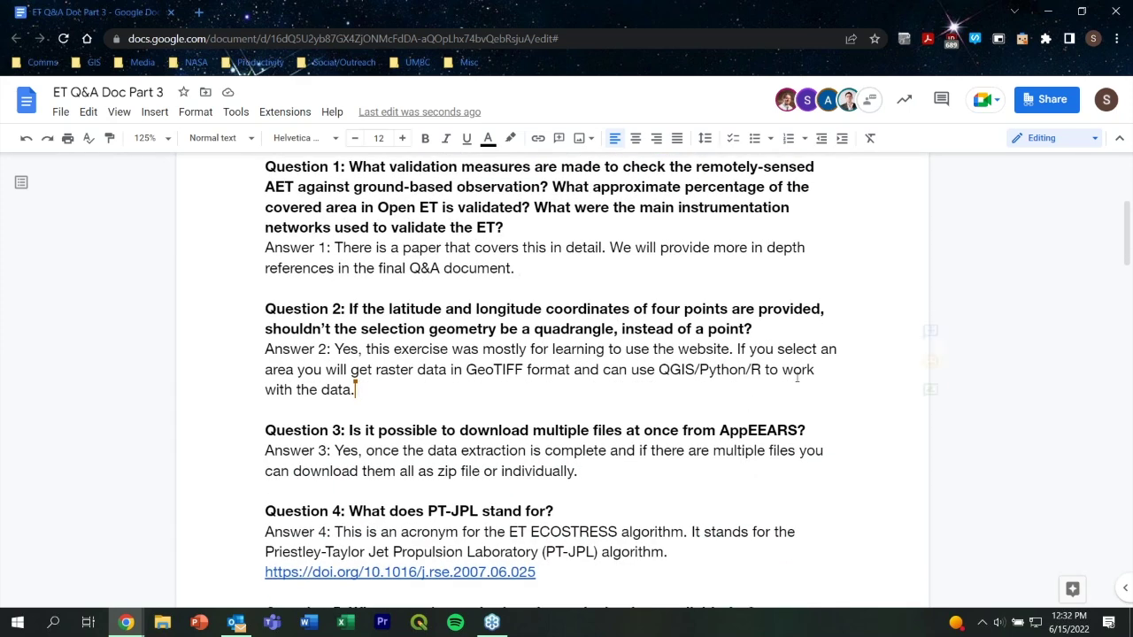
{"action": "left_click", "coordinate": [804, 328]}
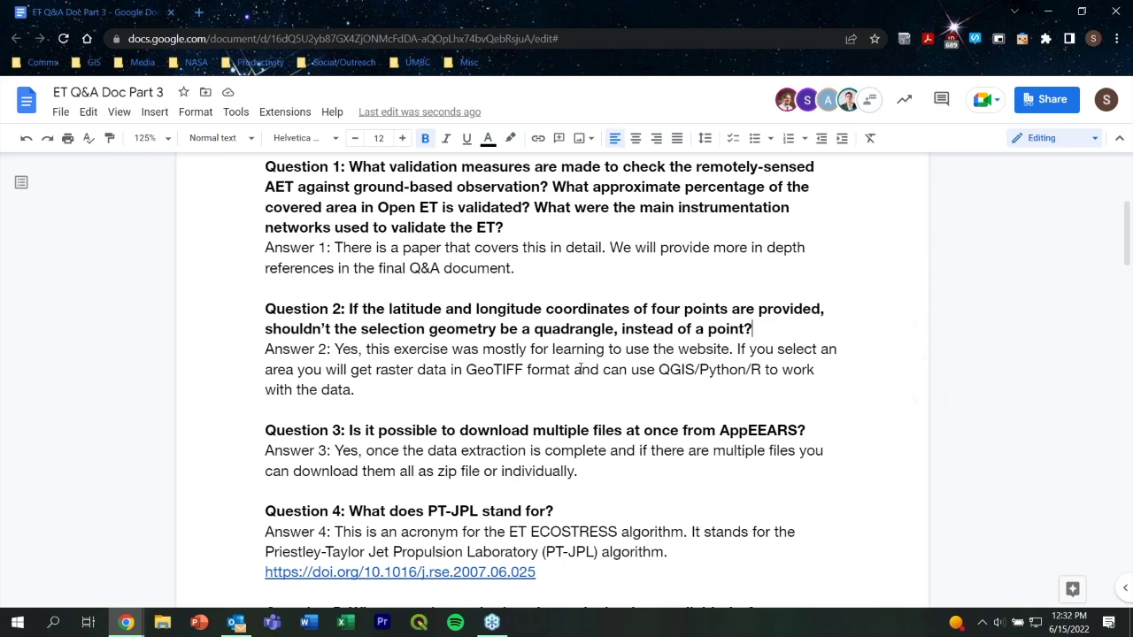
{"action": "left_click", "coordinate": [451, 383]}
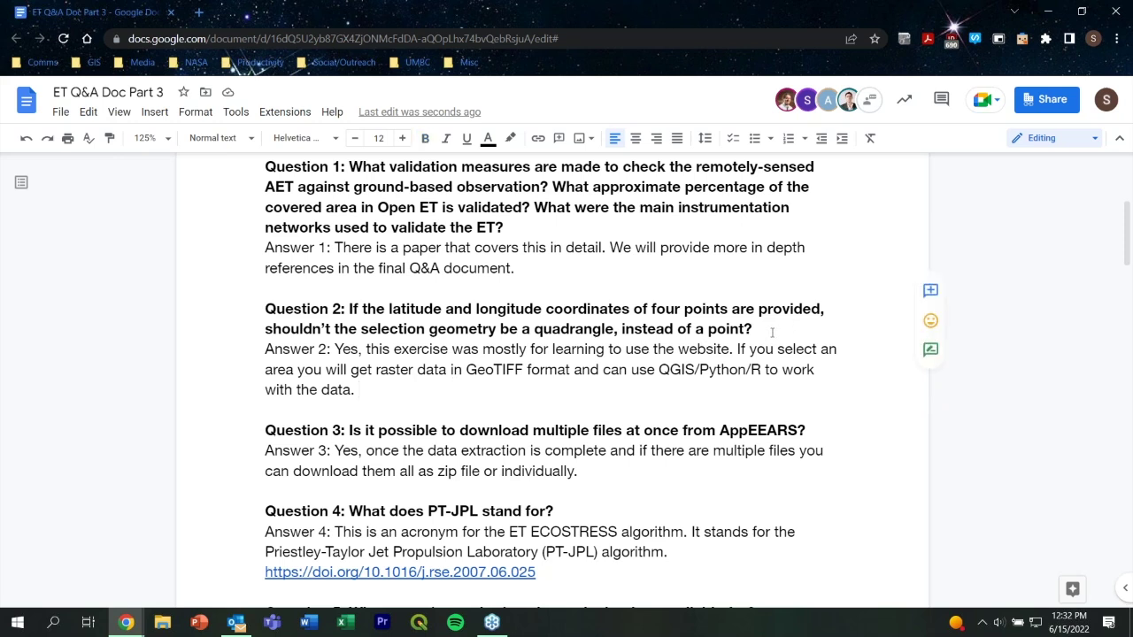
{"action": "type", "text": "Refer to the previos"}
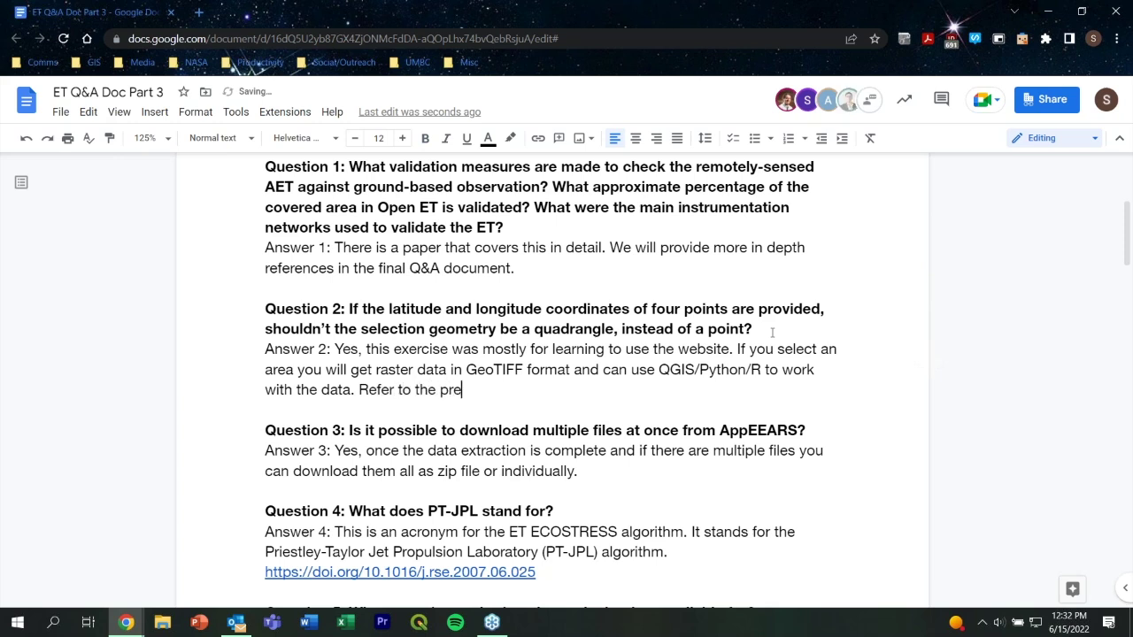
{"action": "key", "text": "BackSpace"}
{"action": "type", "text": "us session to"}
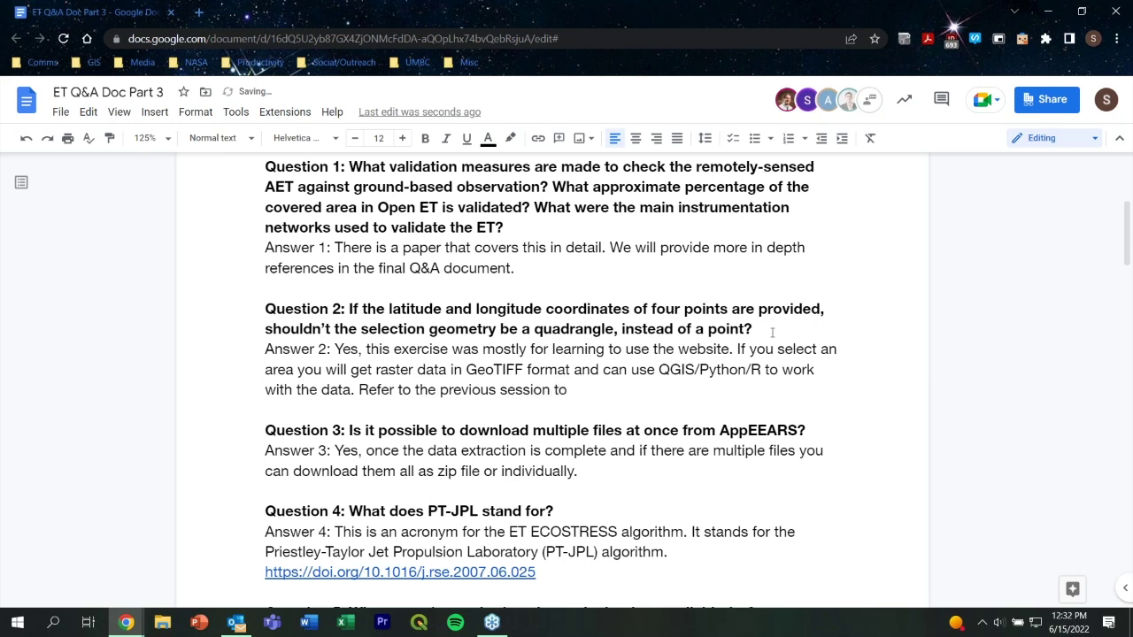
{"action": "key", "text": "BackSpace"}
{"action": "type", "text": "learn about this "}
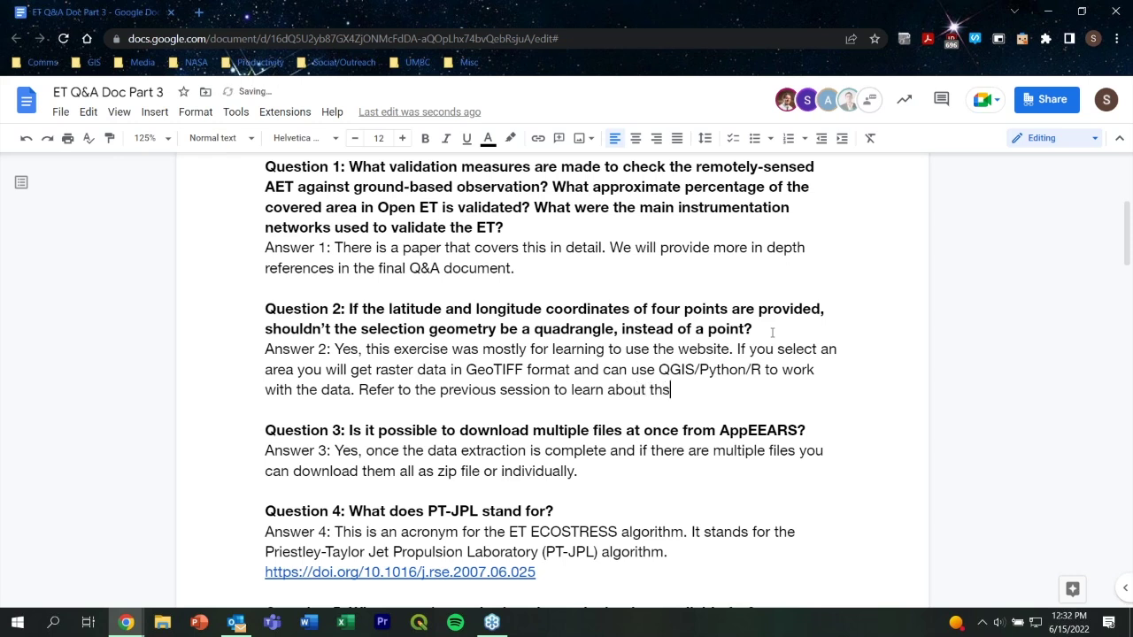
{"action": "type", "text": "in detail."}
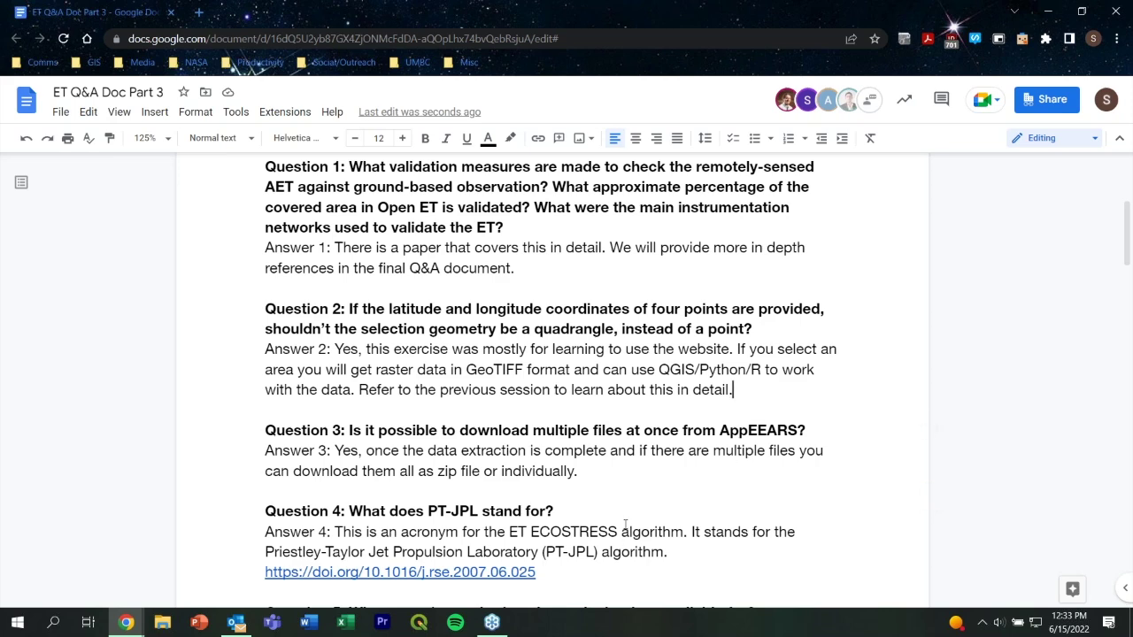
{"action": "scroll", "coordinate": [624, 469], "scroll_direction": "down", "scroll_amount": 2}
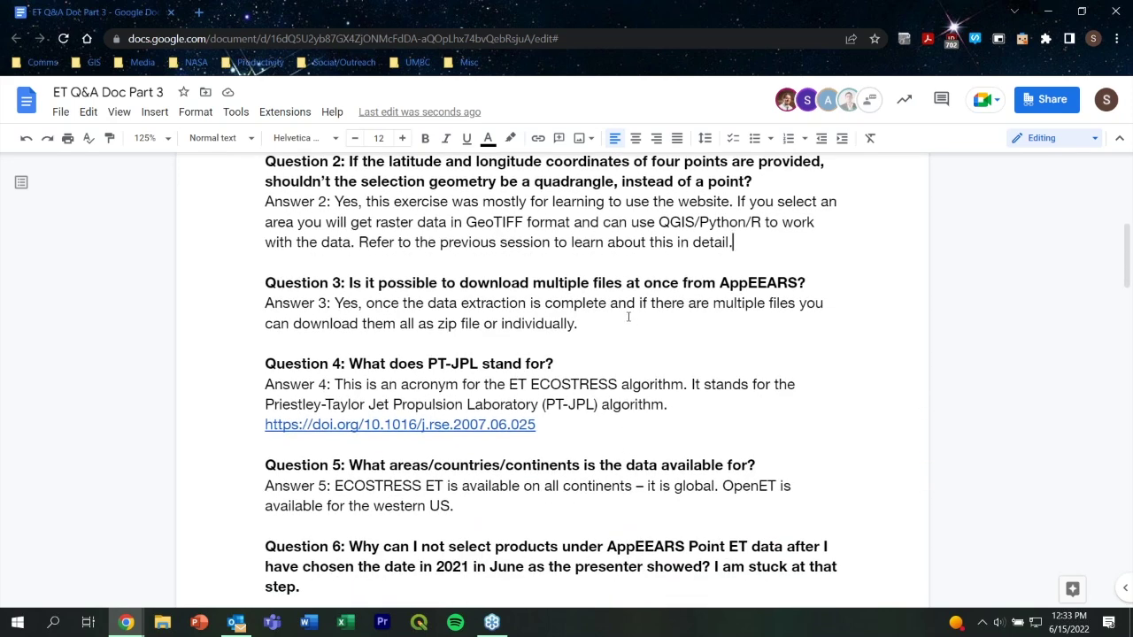
{"action": "left_click", "coordinate": [628, 319]}
{"action": "scroll", "coordinate": [836, 281], "scroll_direction": "down", "scroll_amount": 1}
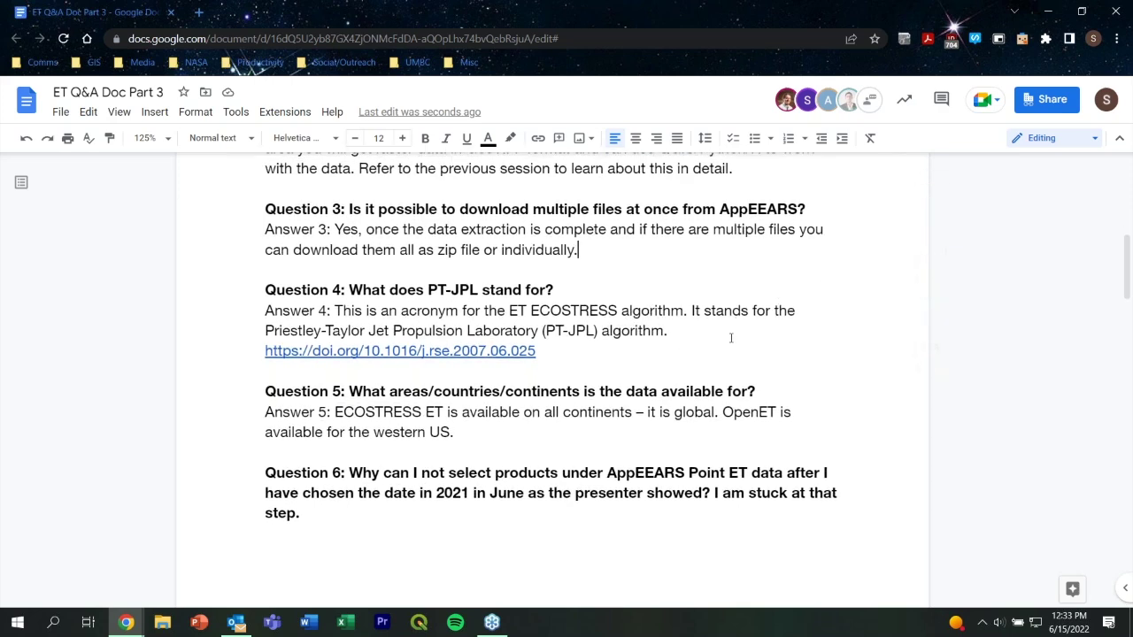
{"action": "left_click", "coordinate": [673, 288]}
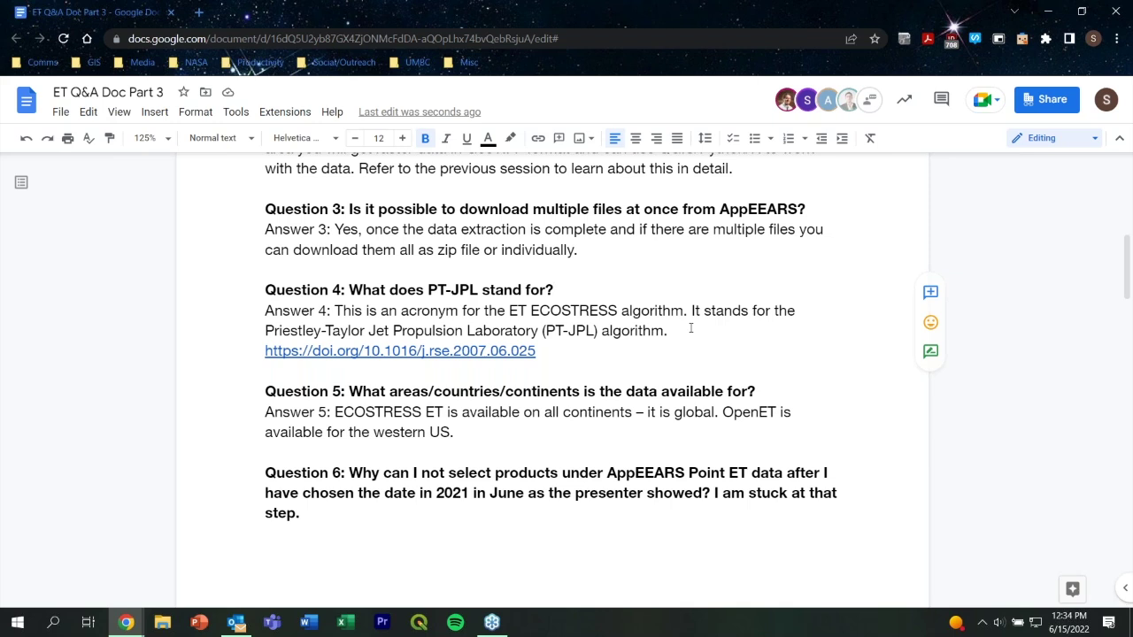
{"action": "left_click", "coordinate": [693, 330]}
{"action": "left_click", "coordinate": [487, 444]}
{"action": "scroll", "coordinate": [499, 427], "scroll_direction": "down", "scroll_amount": 1}
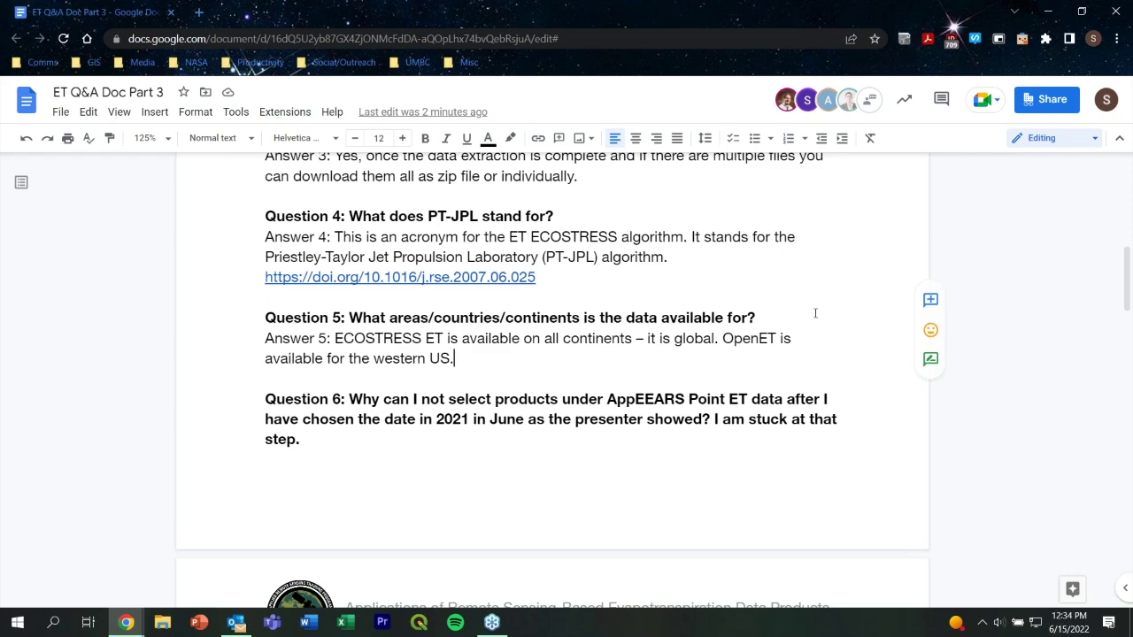
Write Answer 6: 'If you are getting any errors, feel free to contact the trainers.'
{"action": "scroll", "coordinate": [815, 313], "scroll_direction": "down", "scroll_amount": 3}
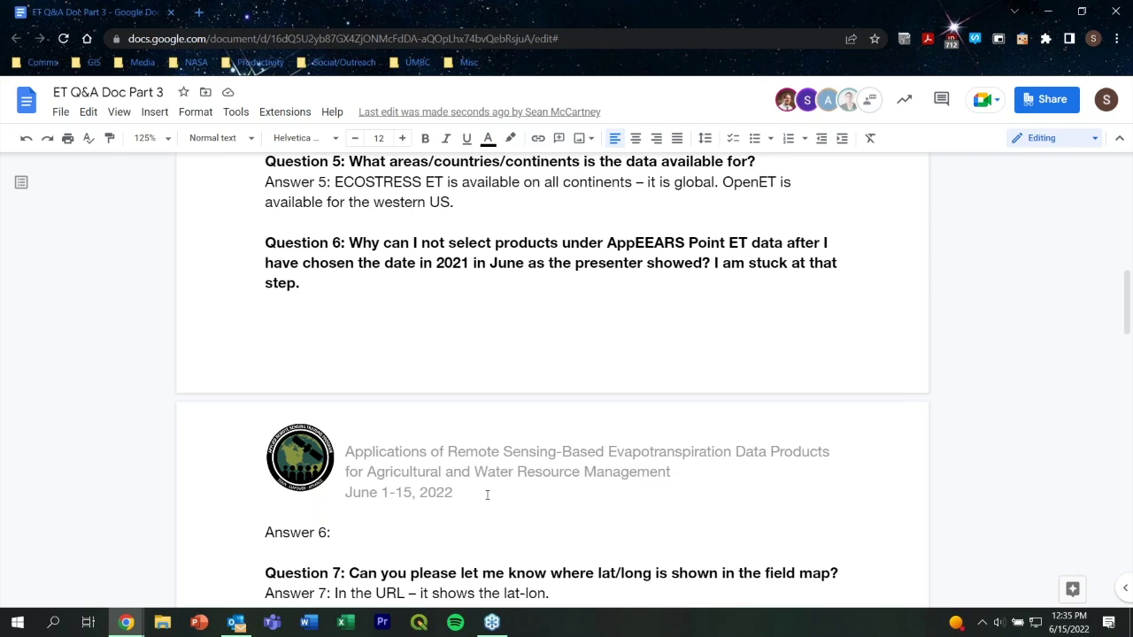
{"action": "type", "text": "If you a"}
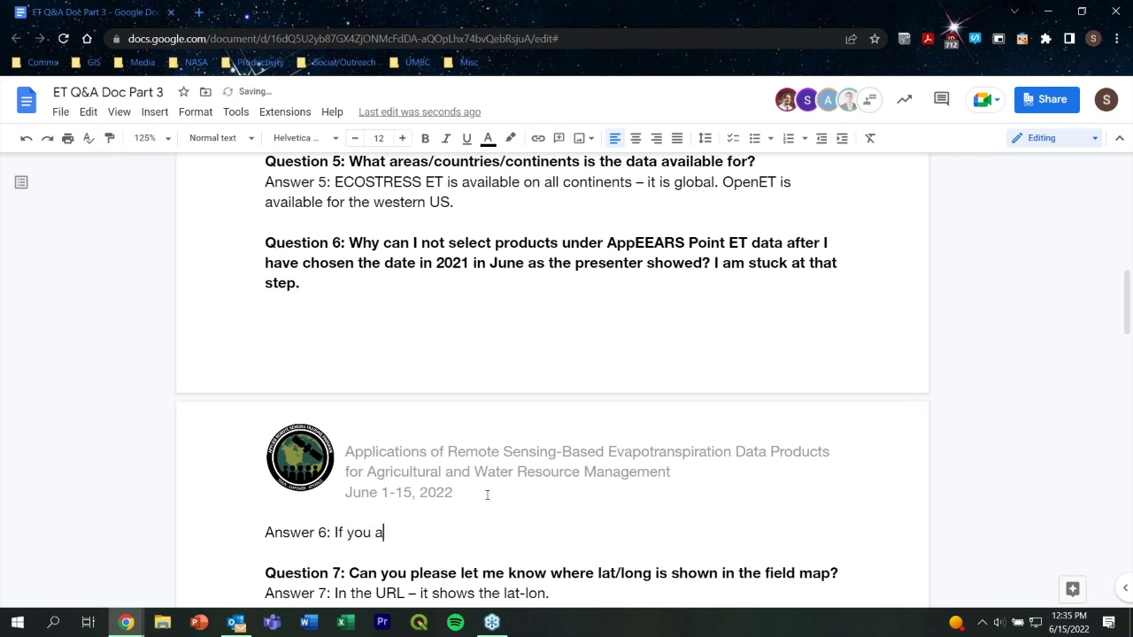
{"action": "type", "text": "re getting any errors, ple"}
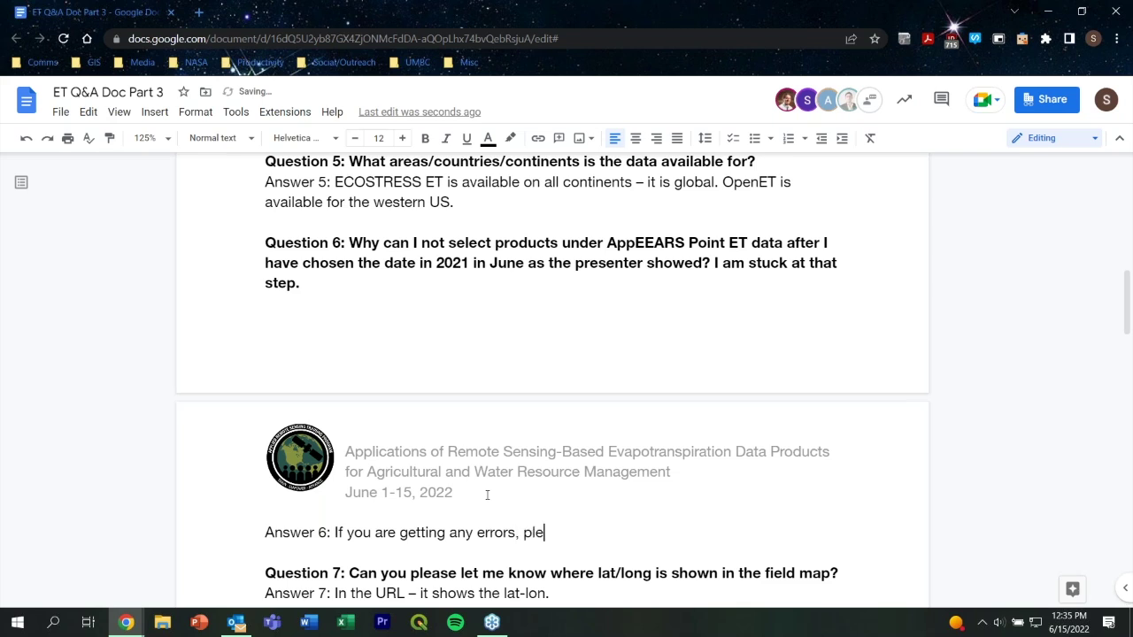
{"action": "key", "text": "BackSpace"}
{"action": "key", "text": "BackSpace"}
{"action": "key", "text": "BackSpace"}
{"action": "type", "text": "feel free to cp"}
{"action": "key", "text": "BackSpace"}
{"action": "type", "text": "ontan"}
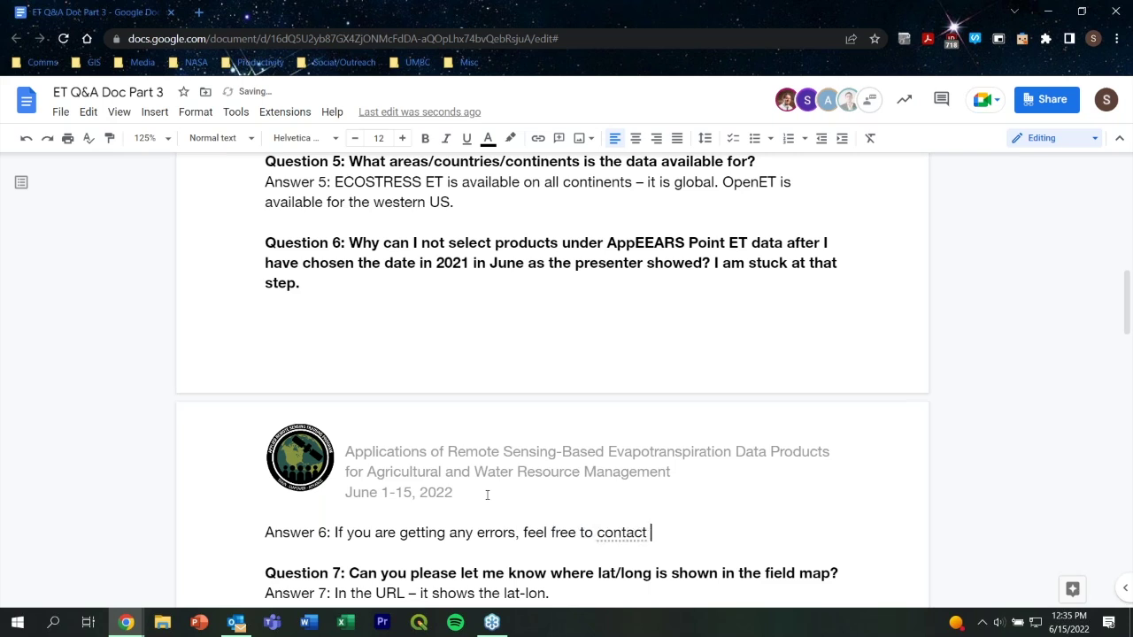
{"action": "type", "text": " the trainers"}
{"action": "key", "text": "BackSpace"}
{"action": "key", "text": "BackSpace"}
{"action": "key", "text": "BackSpace"}
{"action": "type", "text": "ers with"}
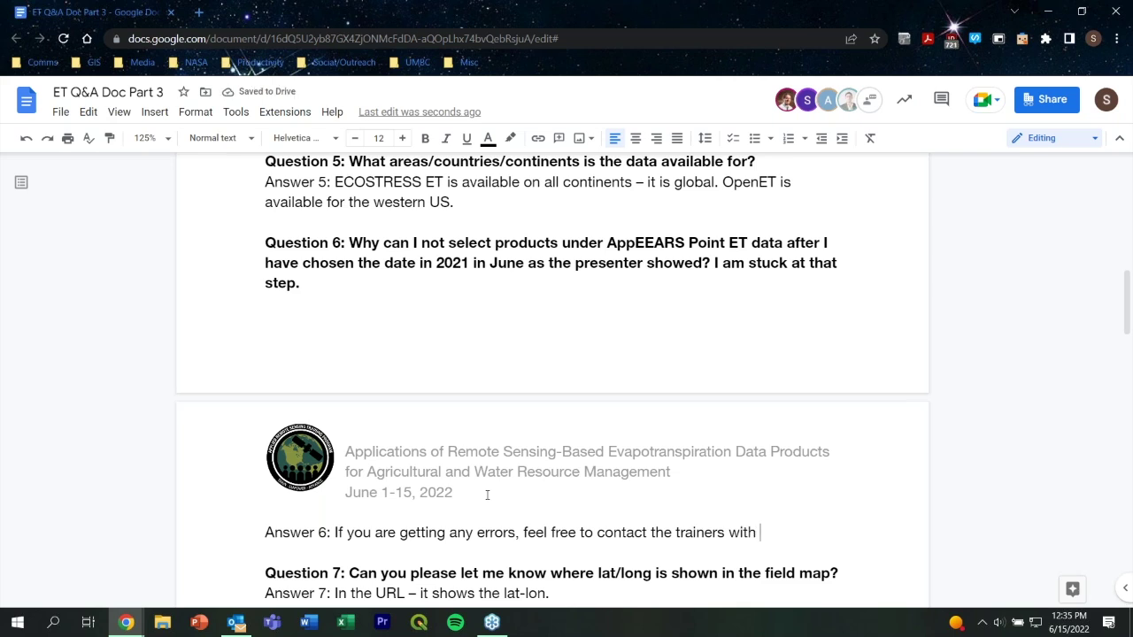
{"action": "key", "text": "BackSpace"}
{"action": "key", "text": "BackSpace"}
{"action": "key", "text": "BackSpace"}
{"action": "key", "text": "BackSpace"}
{"action": "key", "text": "BackSpace"}
{"action": "key", "text": "BackSpace"}
{"action": "type", "text": "."}
{"action": "scroll", "coordinate": [486, 494], "scroll_direction": "down", "scroll_amount": 1}
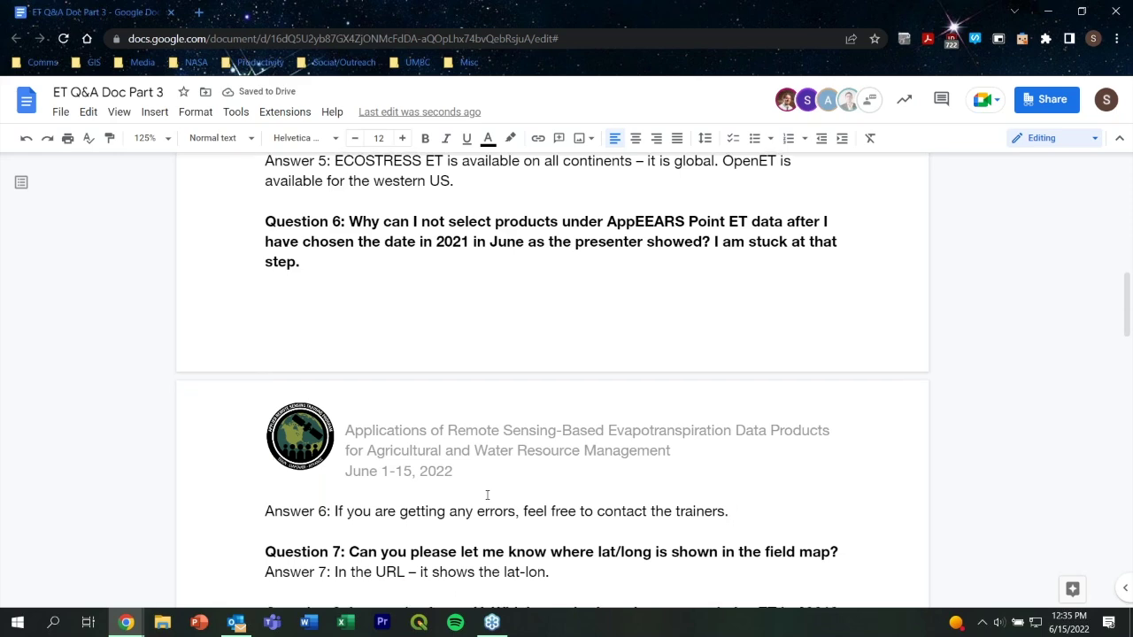
{"action": "scroll", "coordinate": [487, 495], "scroll_direction": "down", "scroll_amount": 3}
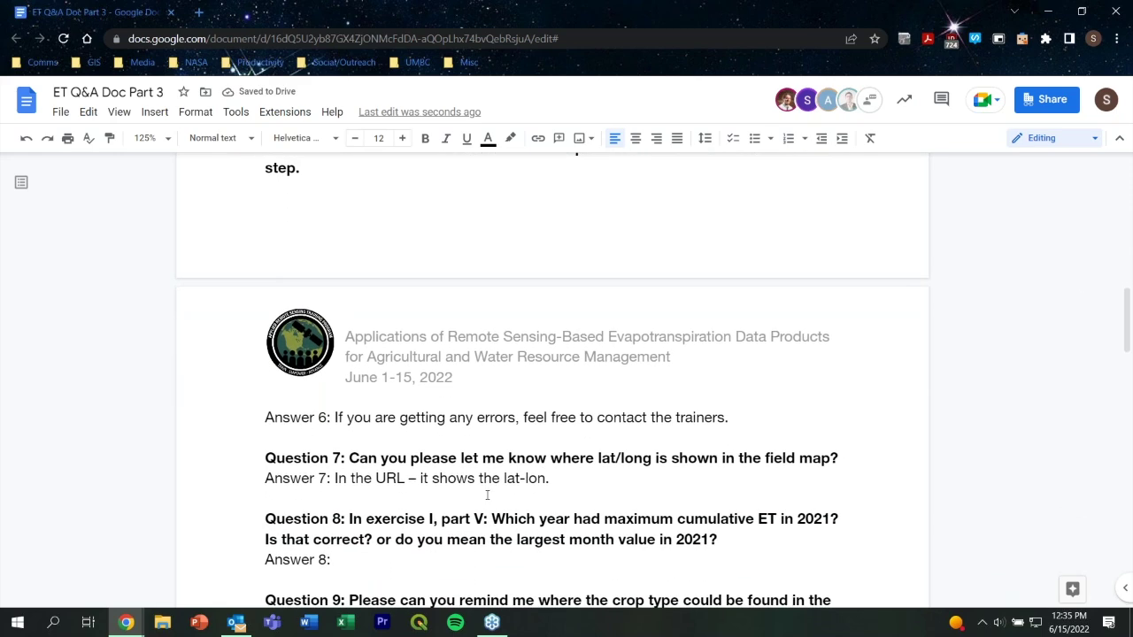
{"action": "scroll", "coordinate": [487, 494], "scroll_direction": "down", "scroll_amount": 2}
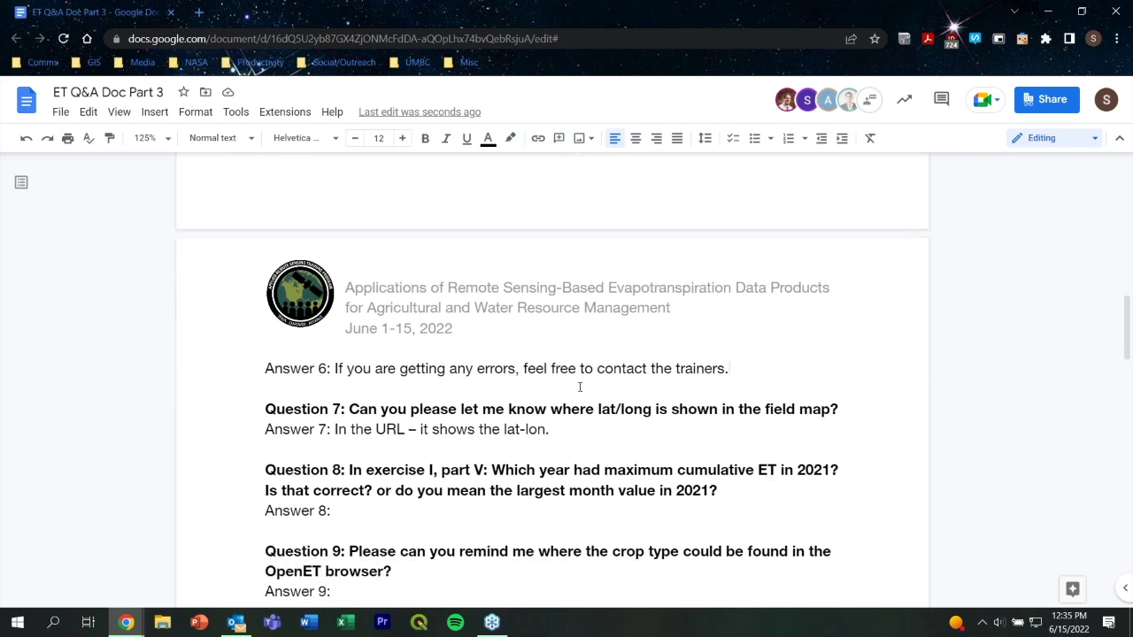
{"action": "left_click", "coordinate": [579, 436]}
{"action": "scroll", "coordinate": [851, 407], "scroll_direction": "down", "scroll_amount": 2}
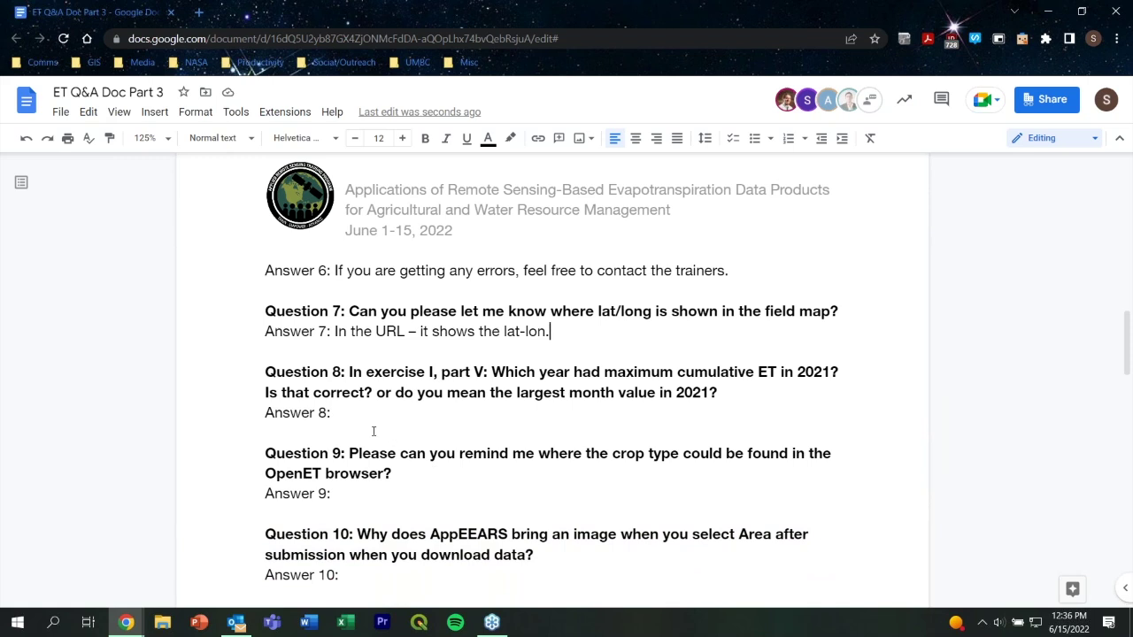
{"action": "left_click", "coordinate": [356, 420]}
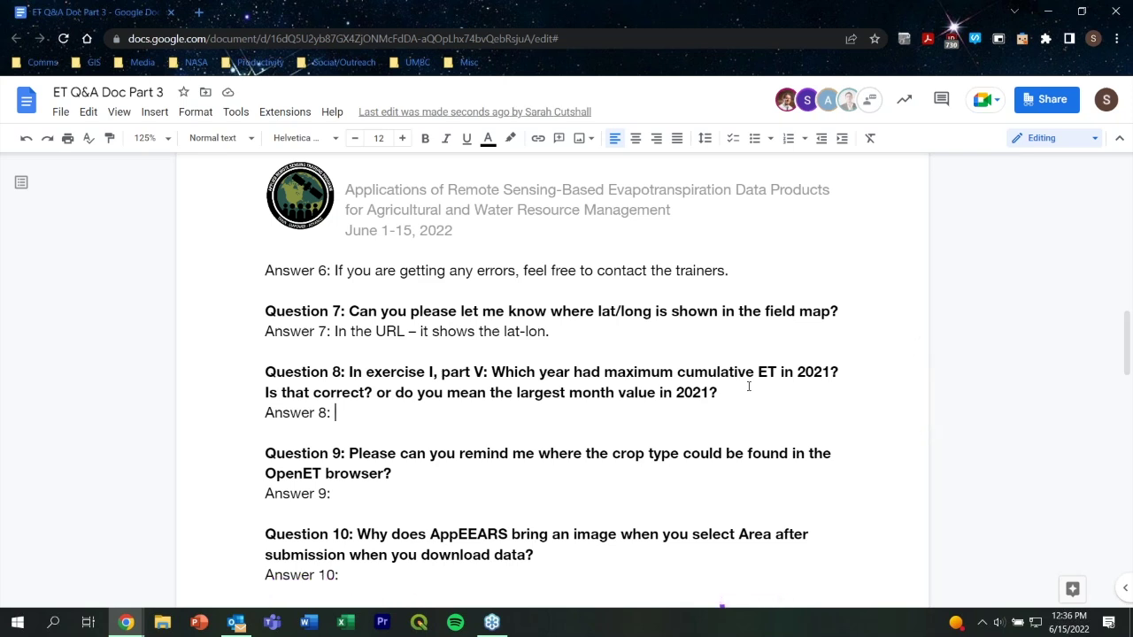
Write Answer 8: 'The largest cumulative in 2021 happened around December.'
{"action": "type", "text": "In "}
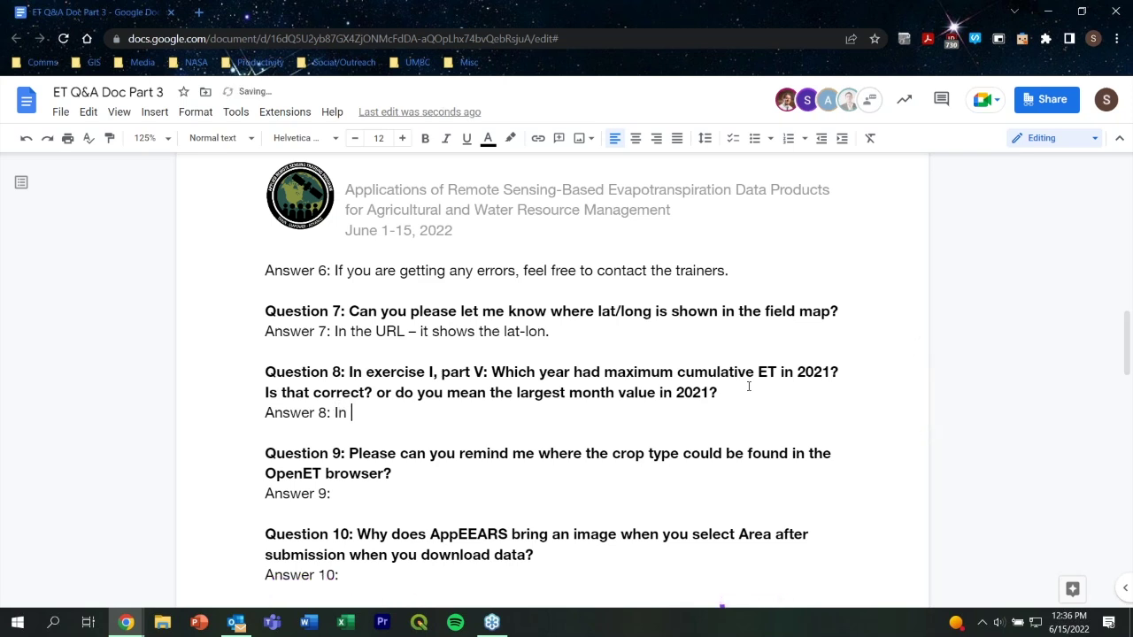
{"action": "type", "text": "2021"}
{"action": "key", "text": "BackSpace"}
{"action": "key", "text": "BackSpace"}
{"action": "key", "text": "BackSpace"}
{"action": "key", "text": "BackSpace"}
{"action": "key", "text": "BackSpace"}
{"action": "key", "text": "BackSpace"}
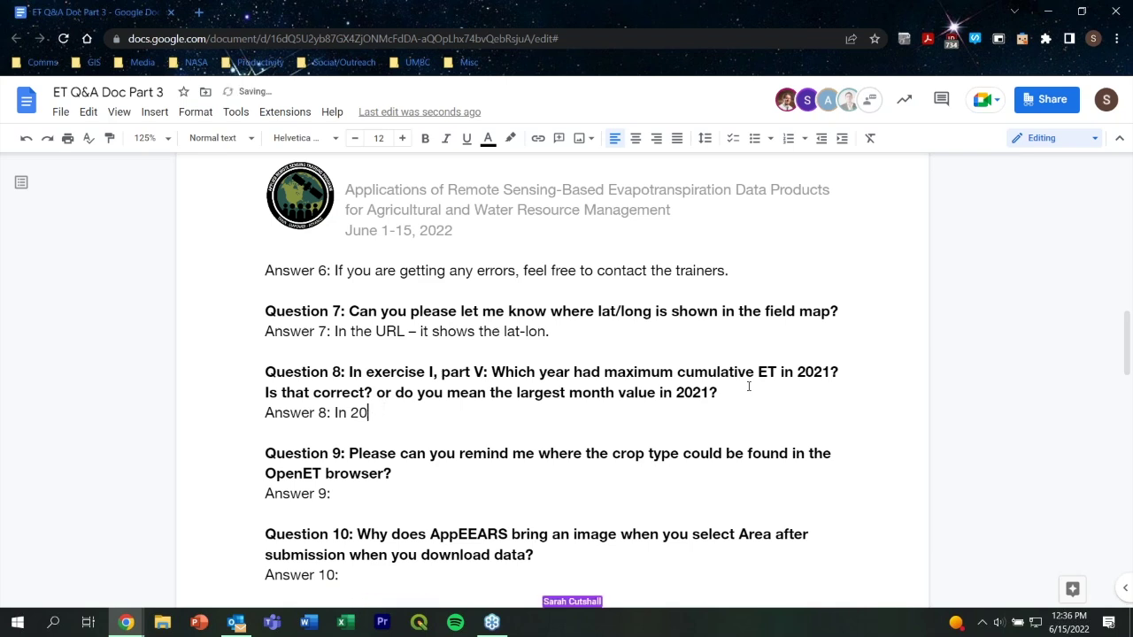
{"action": "key", "text": "BackSpace"}
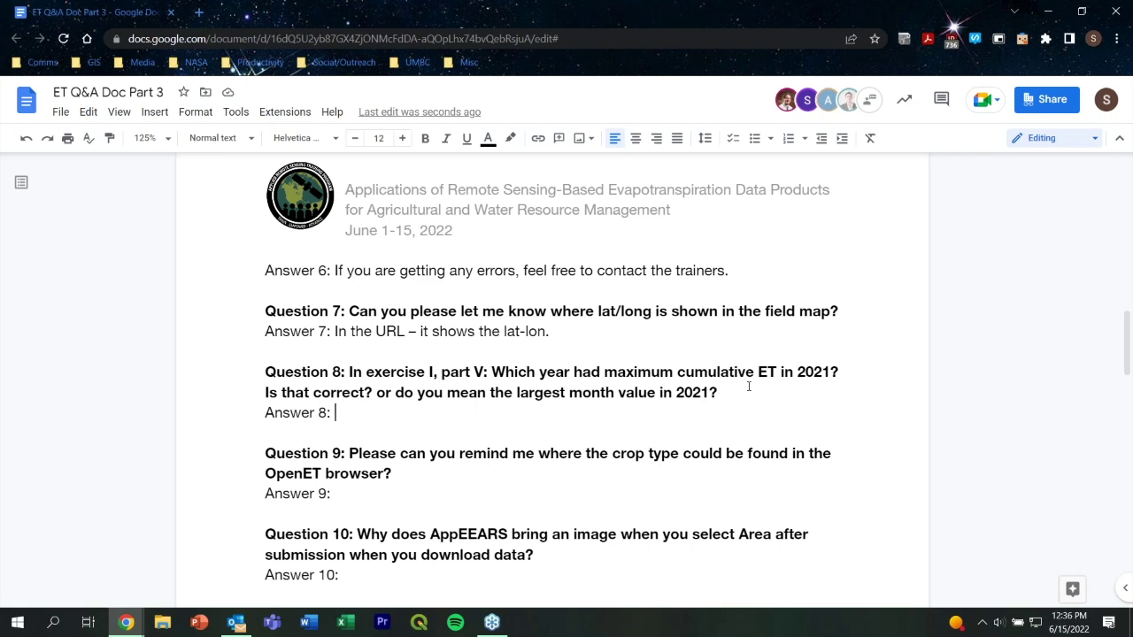
{"action": "type", "text": "The large"}
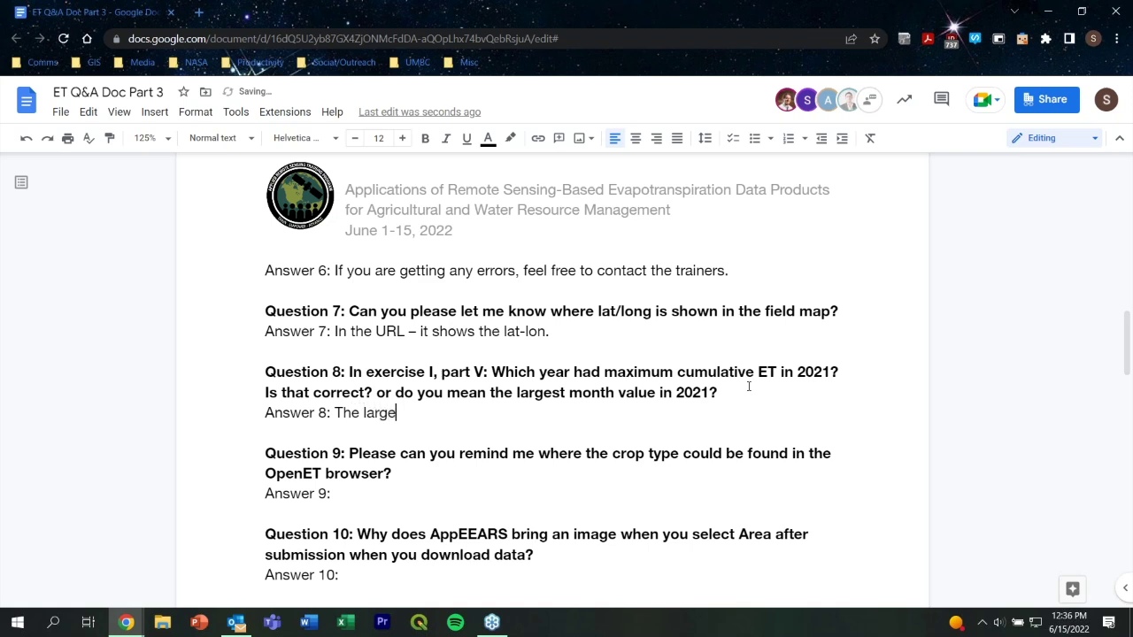
{"action": "type", "text": "st cumulative in "}
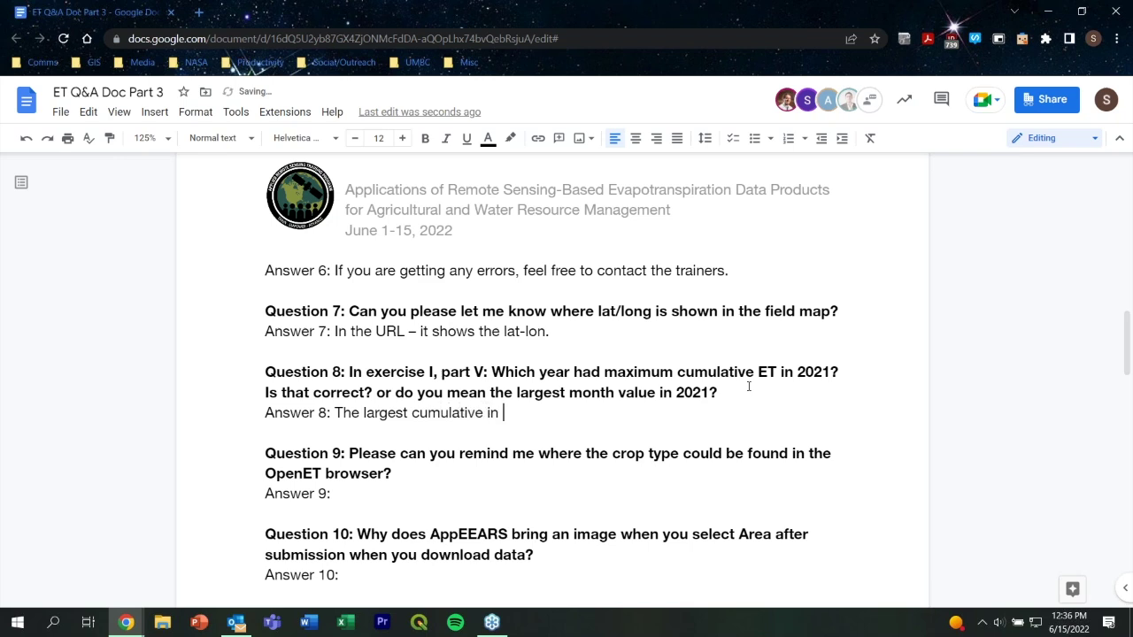
{"action": "type", "text": "2021 happened aroun"}
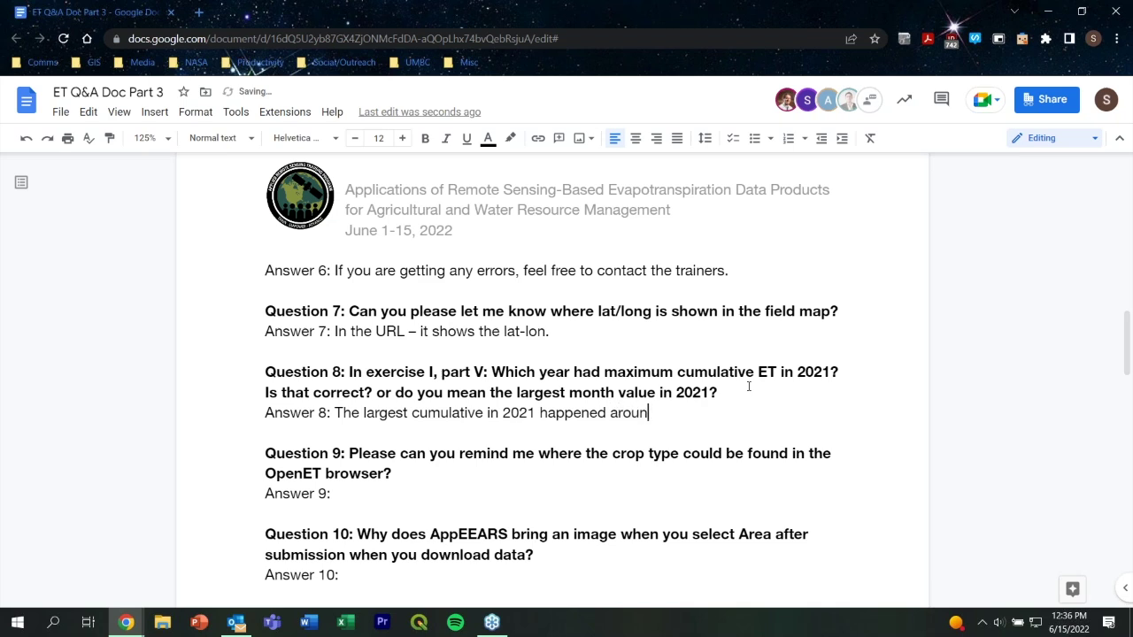
{"action": "type", "text": "d December."}
Begin Answer 9: 'If you click on the field, you can see the graph where crop type is shown'
{"action": "left_click", "coordinate": [374, 511]}
{"action": "left_click", "coordinate": [535, 484]}
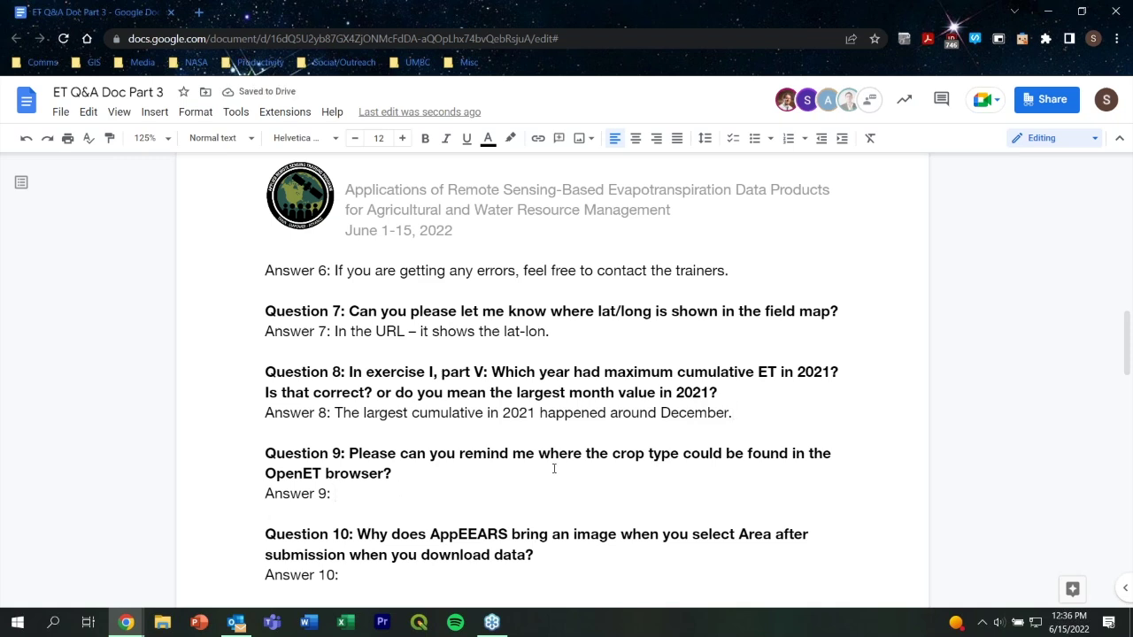
{"action": "scroll", "coordinate": [549, 469], "scroll_direction": "down", "scroll_amount": 1}
{"action": "type", "text": "If you click on the file"}
{"action": "key", "text": "BackSpace"}
{"action": "key", "text": "BackSpace"}
{"action": "key", "text": "BackSpace"}
{"action": "type", "text": "ield, "}
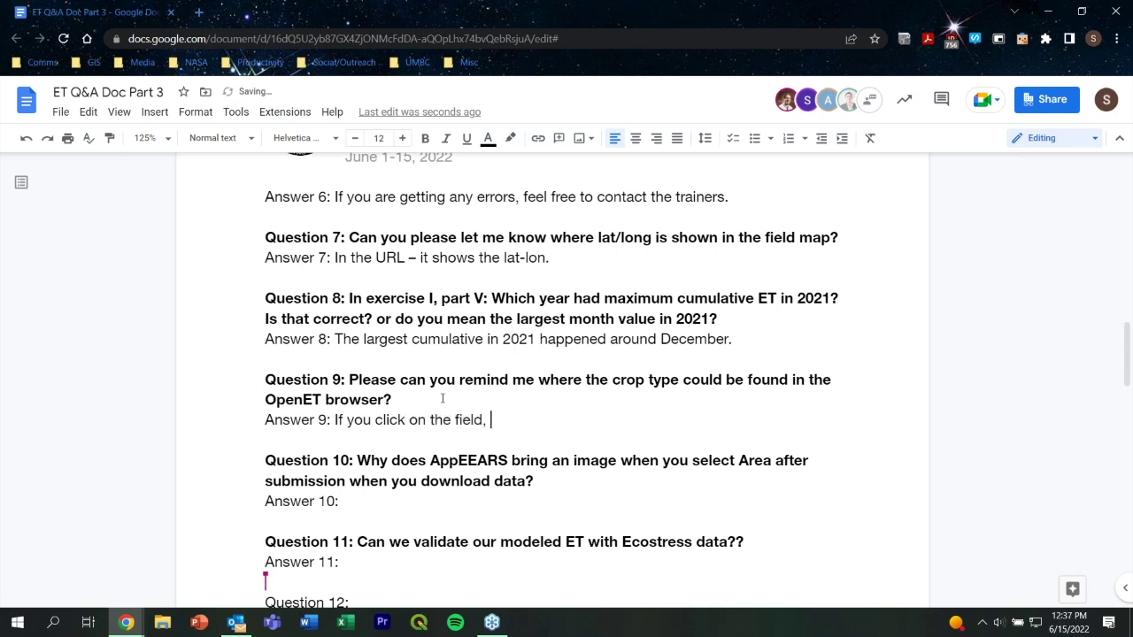
{"action": "type", "text": "you can see the graph where crop type is shown."}
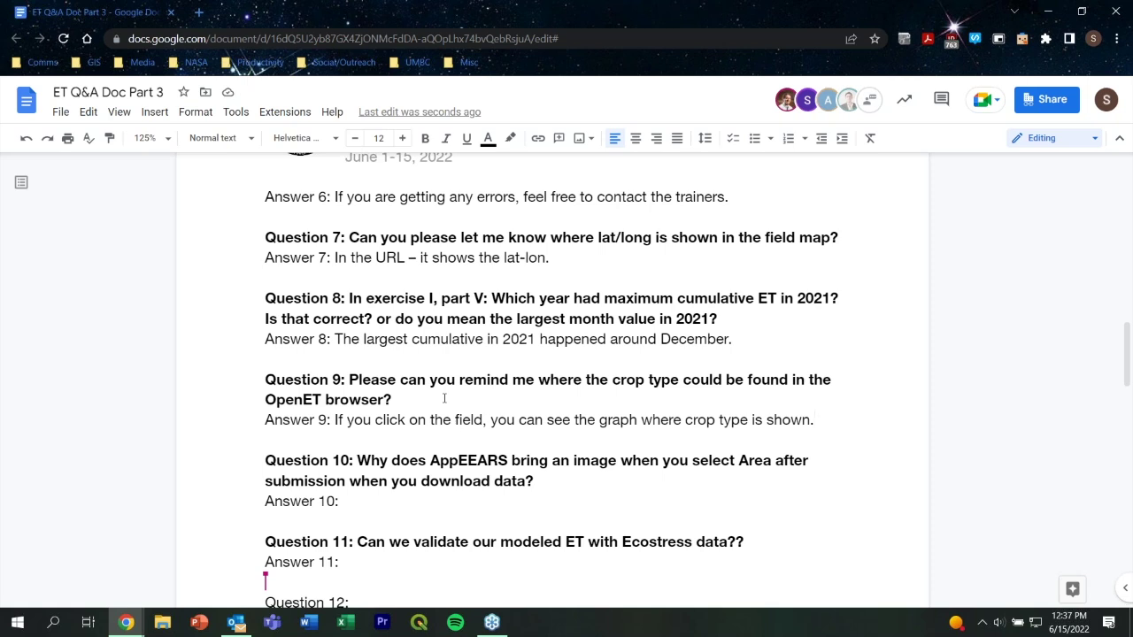
End Answer 9 with 'shown.' and write Answer 10: 'We would need further clarification on this question.'
{"action": "left_click", "coordinate": [357, 504]}
{"action": "scroll", "coordinate": [600, 470], "scroll_direction": "down", "scroll_amount": 2}
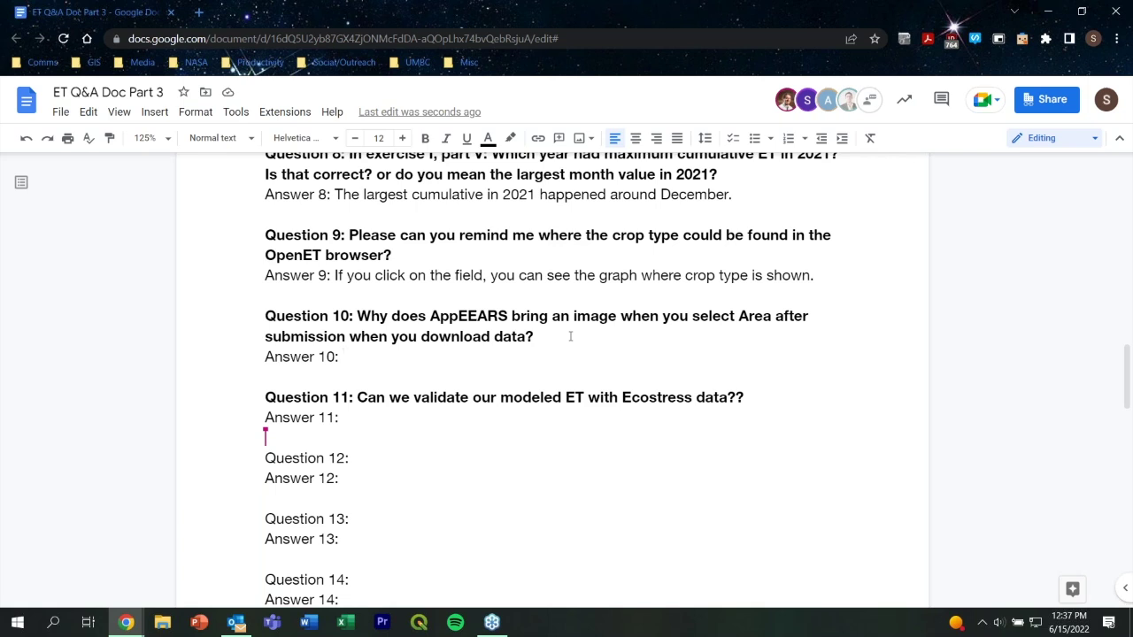
{"action": "type", "text": "If you are "}
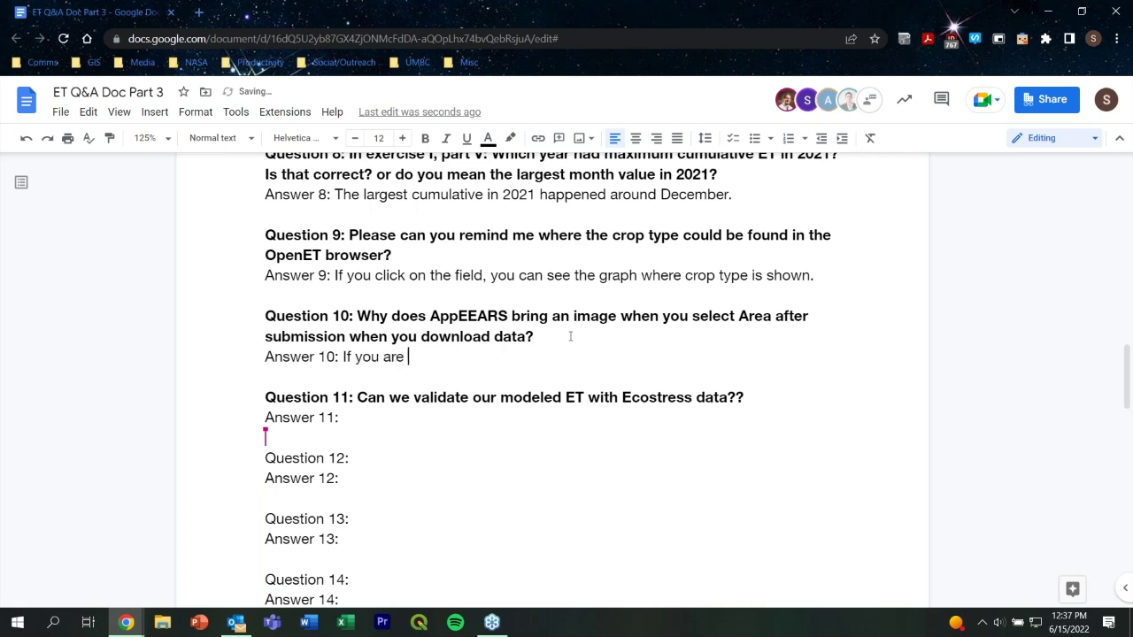
{"action": "type", "text": "downloading a Geo"}
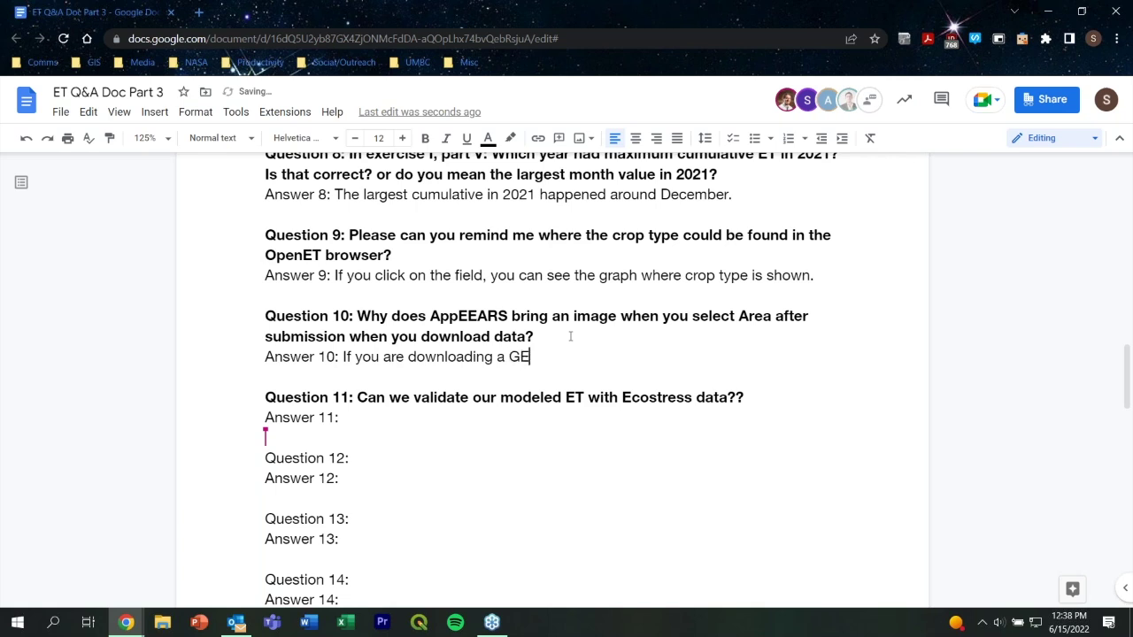
{"action": "type", "text": "TI"}
{"action": "key", "text": "BackSpace"}
{"action": "type", "text": "iff"}
{"action": "key", "text": "BackSpace"}
{"action": "key", "text": "BackSpace"}
{"action": "key", "text": "BackSpace"}
{"action": "key", "text": "BackSpace"}
{"action": "key", "text": "BackSpace"}
{"action": "key", "text": "BackSpace"}
{"action": "key", "text": "BackSpace"}
{"action": "key", "text": "BackSpace"}
{"action": "key", "text": "BackSpace"}
{"action": "key", "text": "BackSpace"}
{"action": "key", "text": "BackSpace"}
{"action": "key", "text": "BackSpace"}
{"action": "key", "text": "BackSpace"}
{"action": "key", "text": "BackSpace"}
{"action": "key", "text": "BackSpace"}
{"action": "key", "text": "BackSpace"}
{"action": "key", "text": "BackSpace"}
{"action": "key", "text": "BackSpace"}
{"action": "key", "text": "BackSpace"}
{"action": "key", "text": "BackSpace"}
{"action": "key", "text": "BackSpace"}
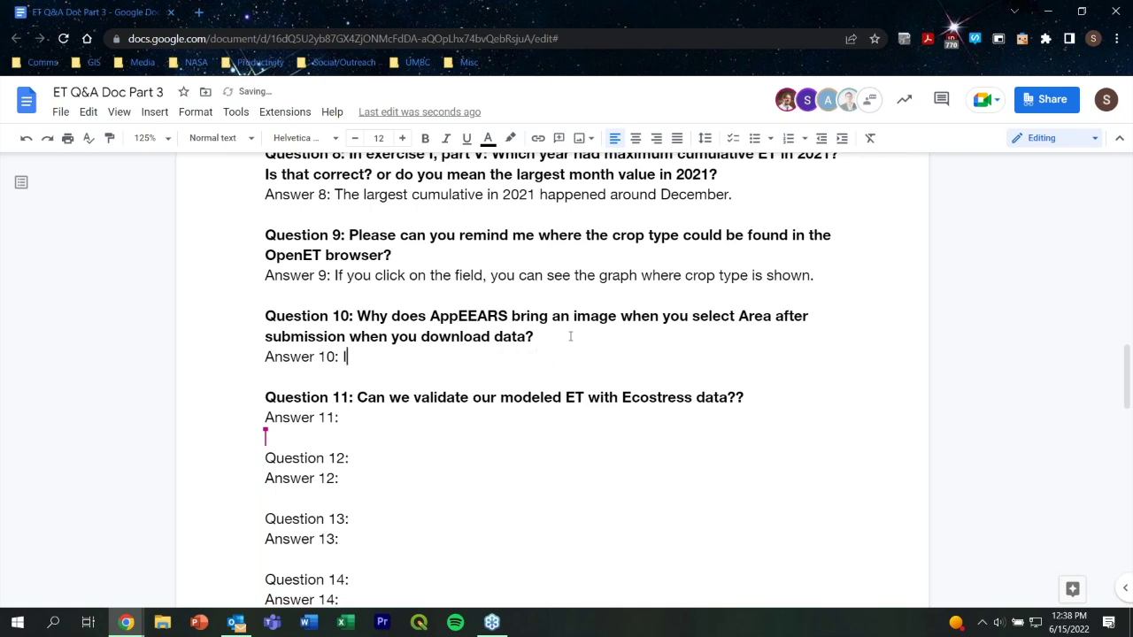
{"action": "type", "text": "We would need "}
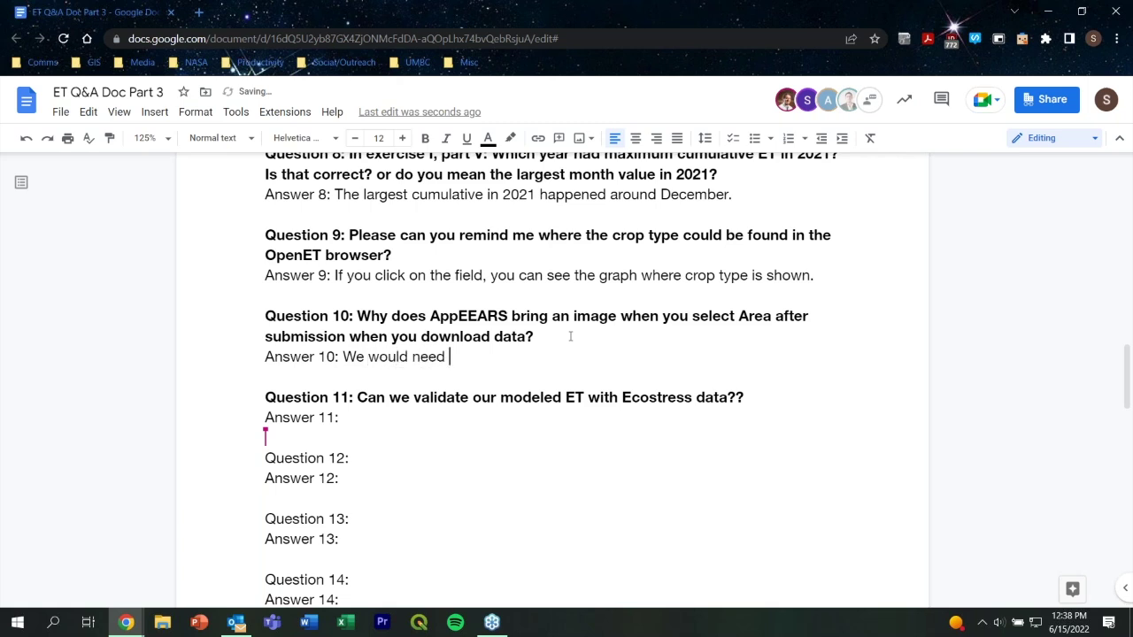
{"action": "type", "text": "further cla"}
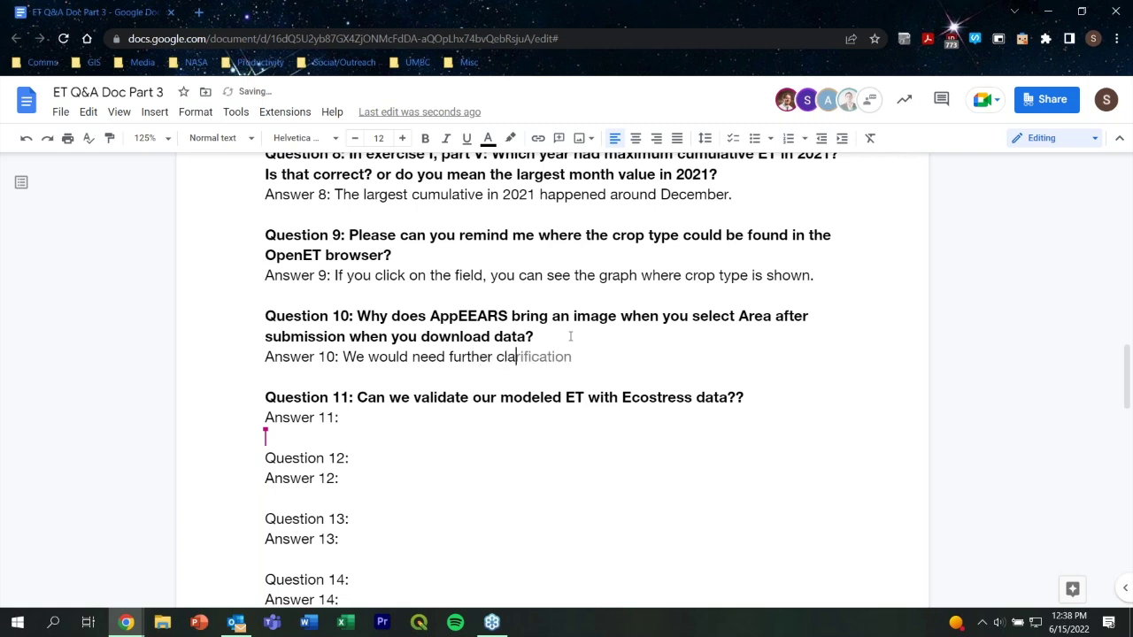
{"action": "type", "text": "rification on this question"}
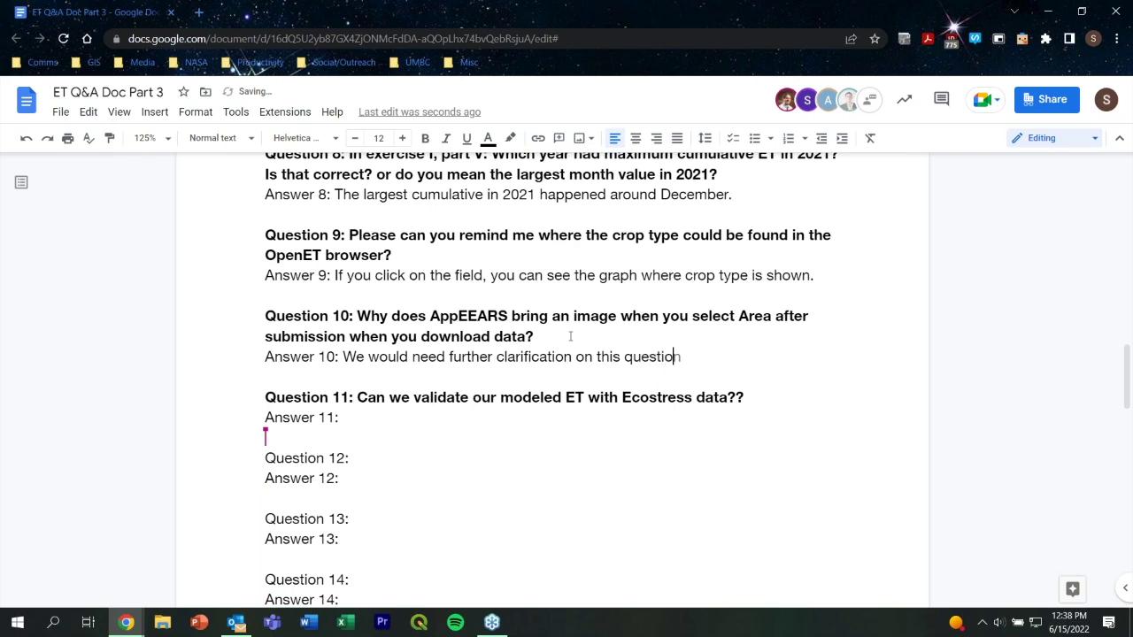
{"action": "type", "text": "."}
{"action": "type", "text": " Eco"}
Write Answer 11: 'ECOSTRESS data is validated using FLUXNET data.'
{"action": "key", "text": "BackSpace"}
{"action": "key", "text": "BackSpace"}
{"action": "type", "text": "COSTREES"}
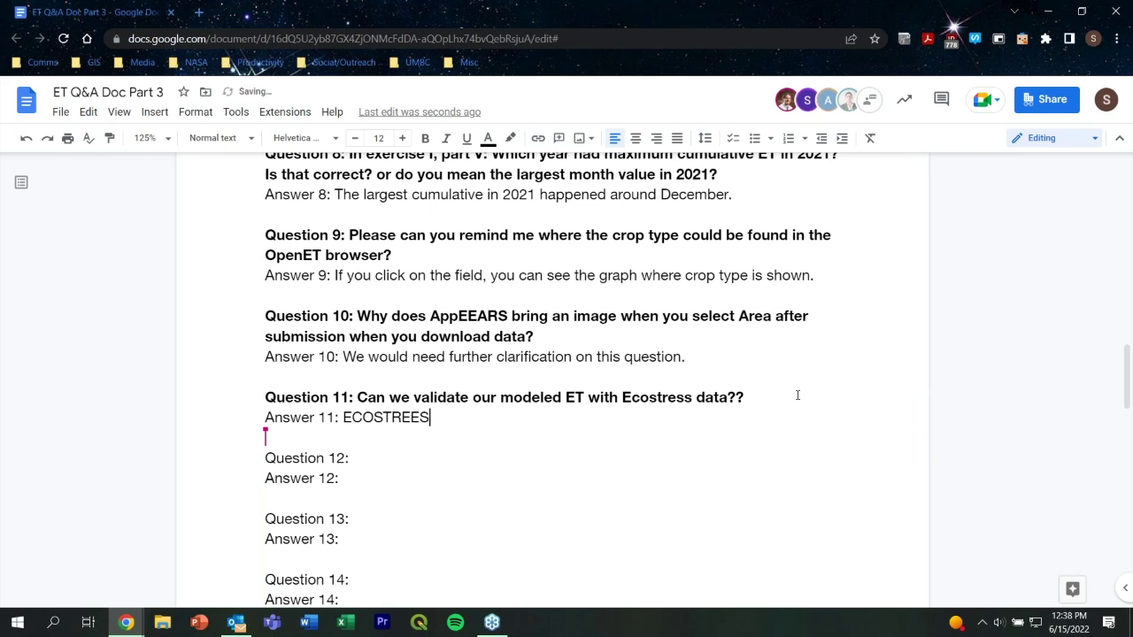
{"action": "key", "text": "BackSpace"}
{"action": "key", "text": "BackSpace"}
{"action": "type", "text": "SS data is vali"}
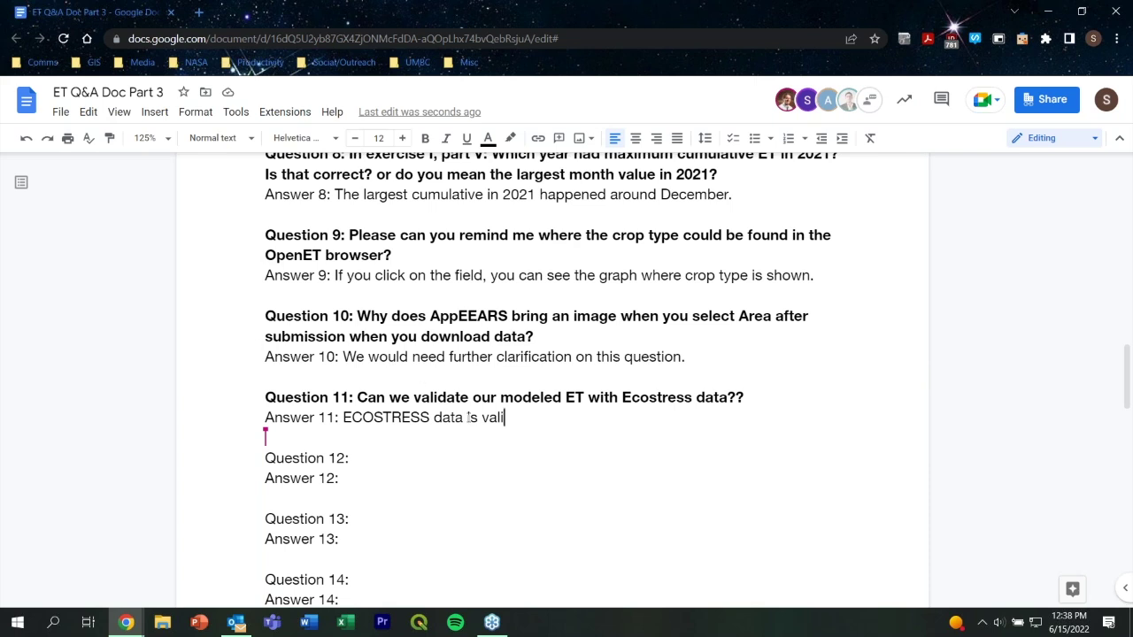
{"action": "type", "text": "dated "}
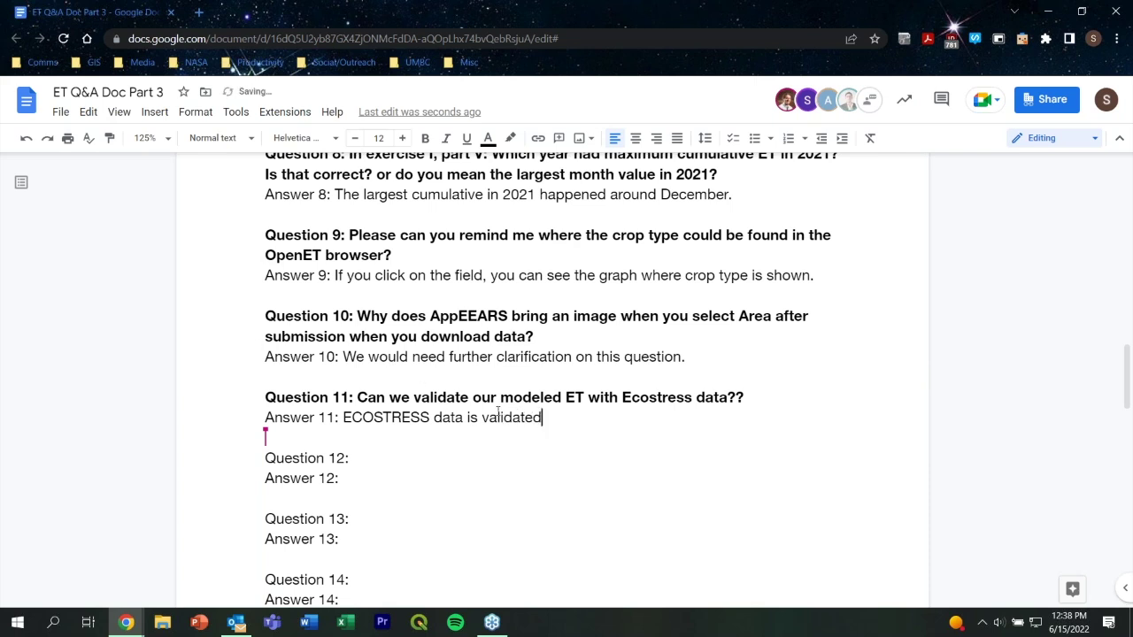
{"action": "type", "text": "using FLUXNET data"}
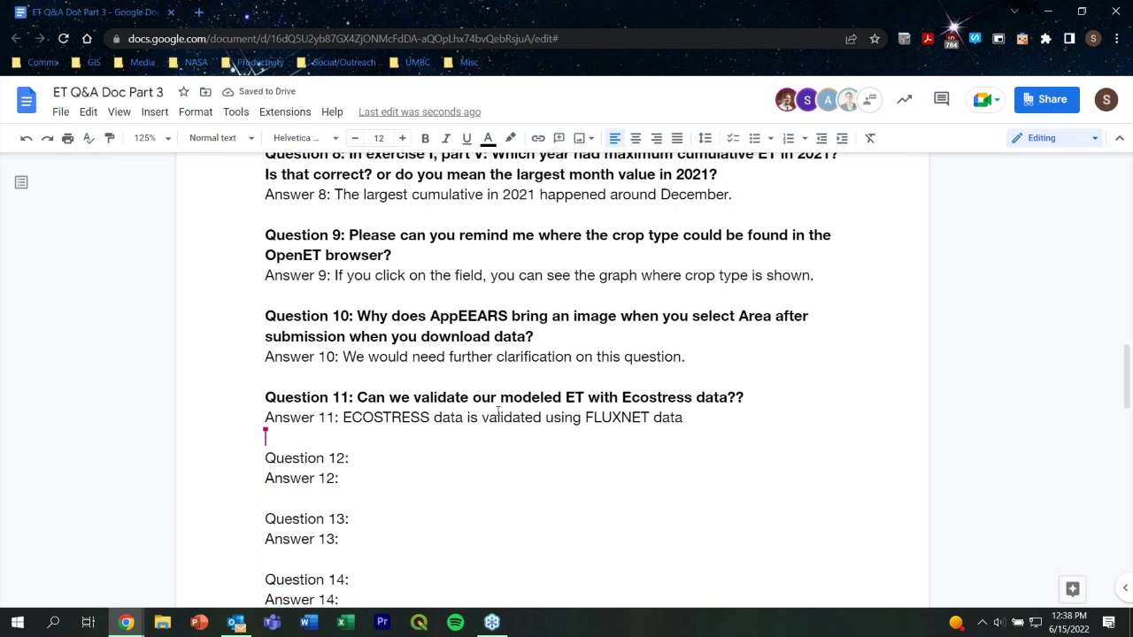
{"action": "type", "text": "."}
Add 'compared against ground-based measurements' and select the leftover 'It would not be a validated' text
{"action": "type", "text": "It would ne"}
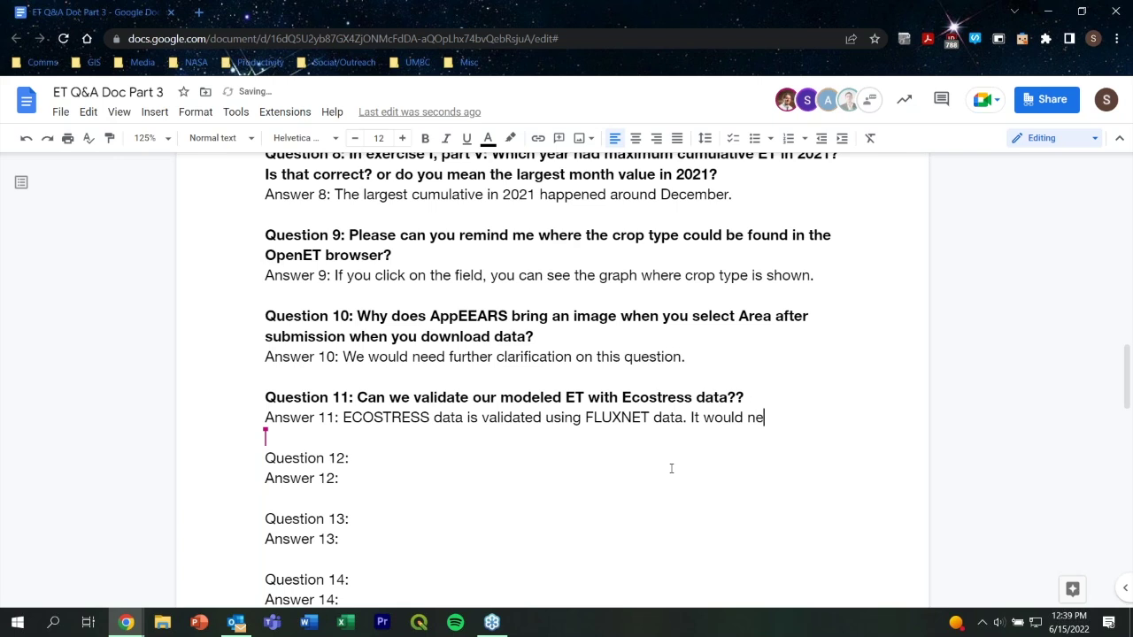
{"action": "key", "text": "BackSpace"}
{"action": "type", "text": "ot be a validated"}
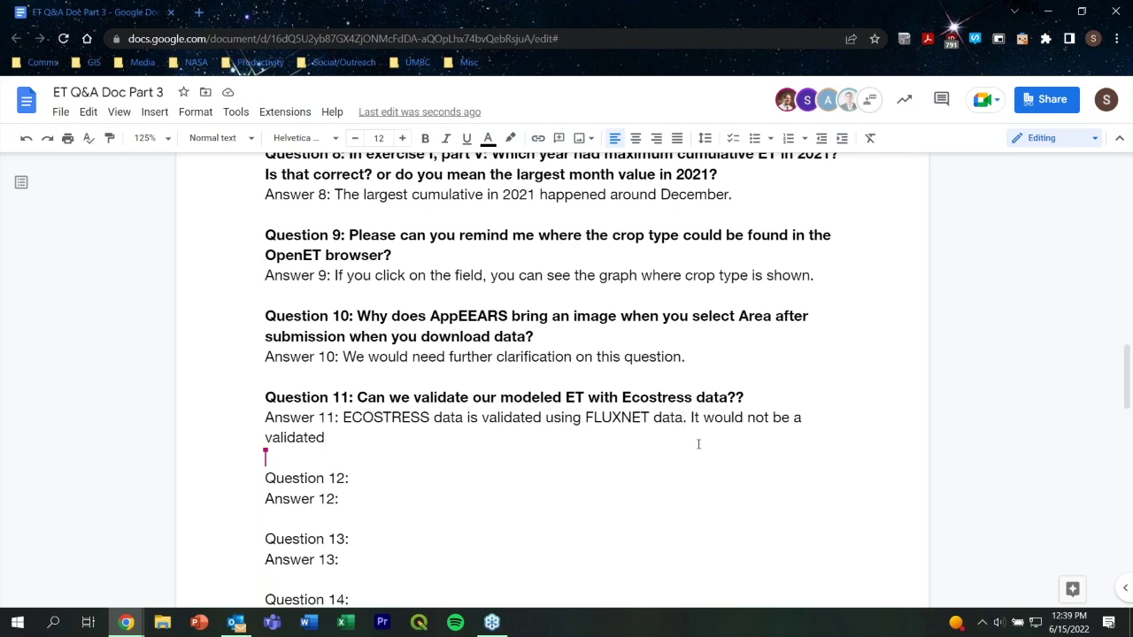
{"action": "type", "text": "compared a"}
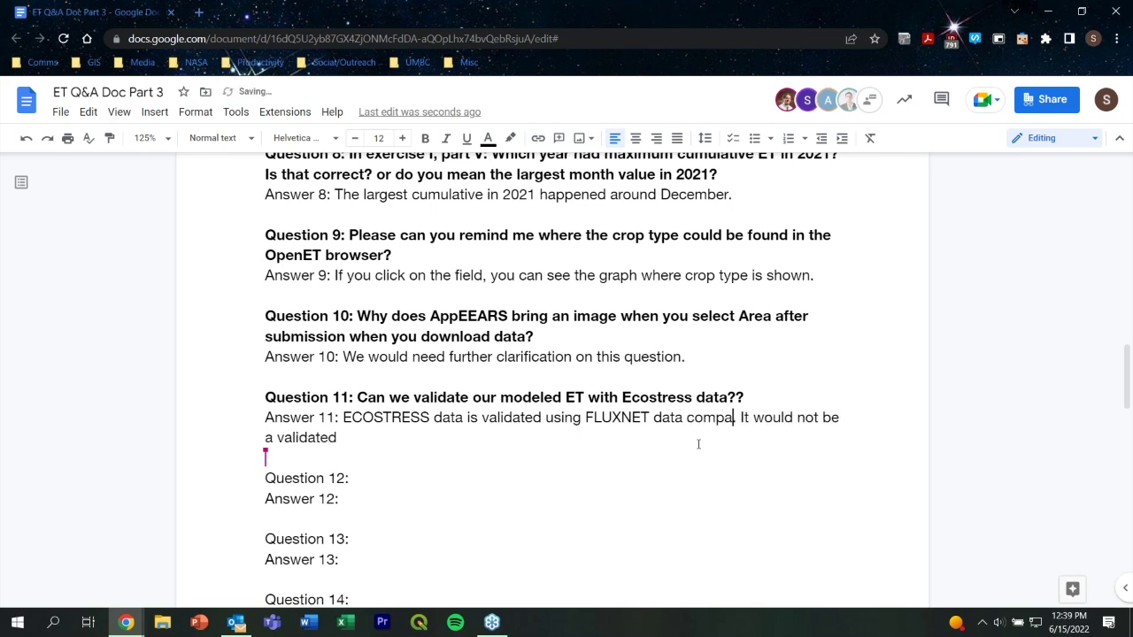
{"action": "type", "text": "gaing"}
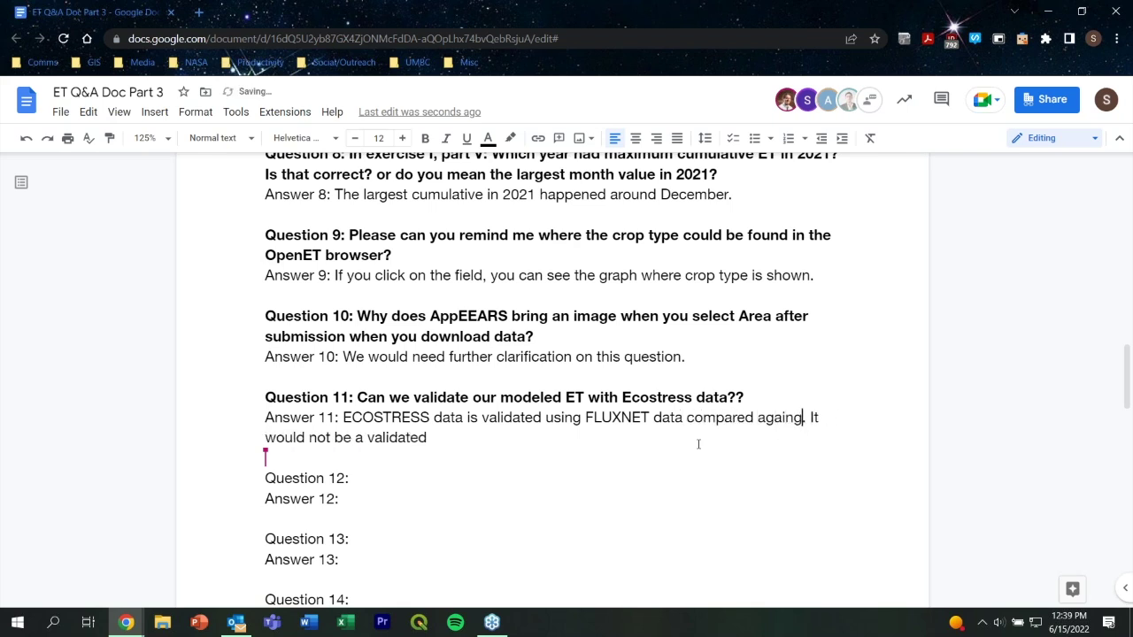
{"action": "key", "text": "BackSpace"}
{"action": "type", "text": "st "}
{"action": "type", "text": "grounf"}
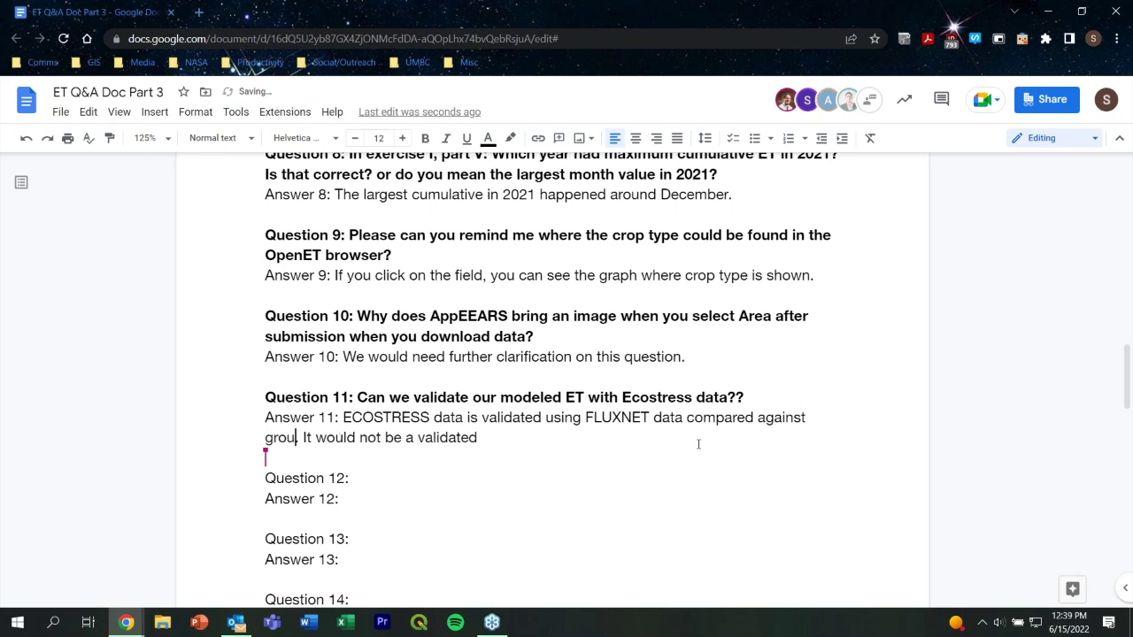
{"action": "key", "text": "BackSpace"}
{"action": "type", "text": "d-based d"}
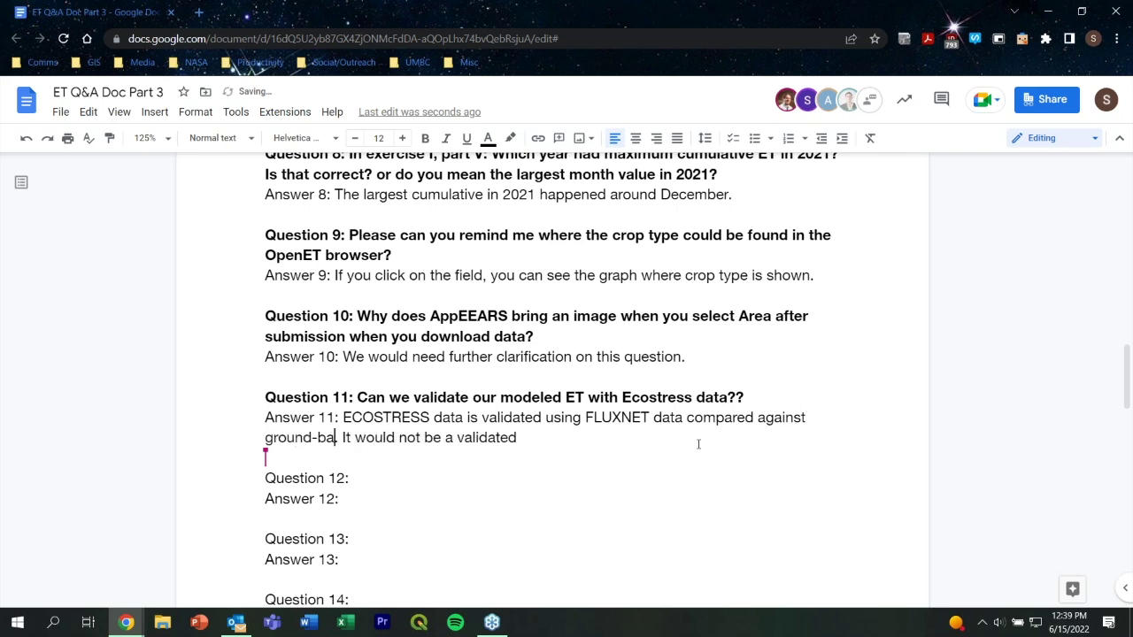
{"action": "type", "text": "ata"}
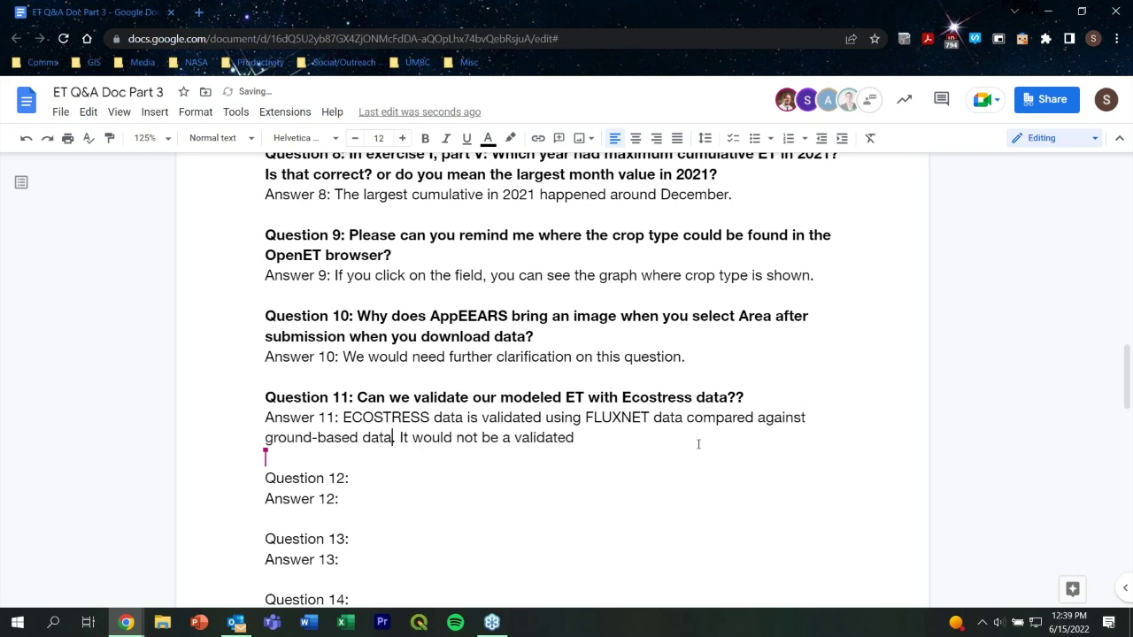
{"action": "key", "text": "BackSpace"}
{"action": "key", "text": "BackSpace"}
{"action": "key", "text": "BackSpace"}
{"action": "key", "text": "BackSpace"}
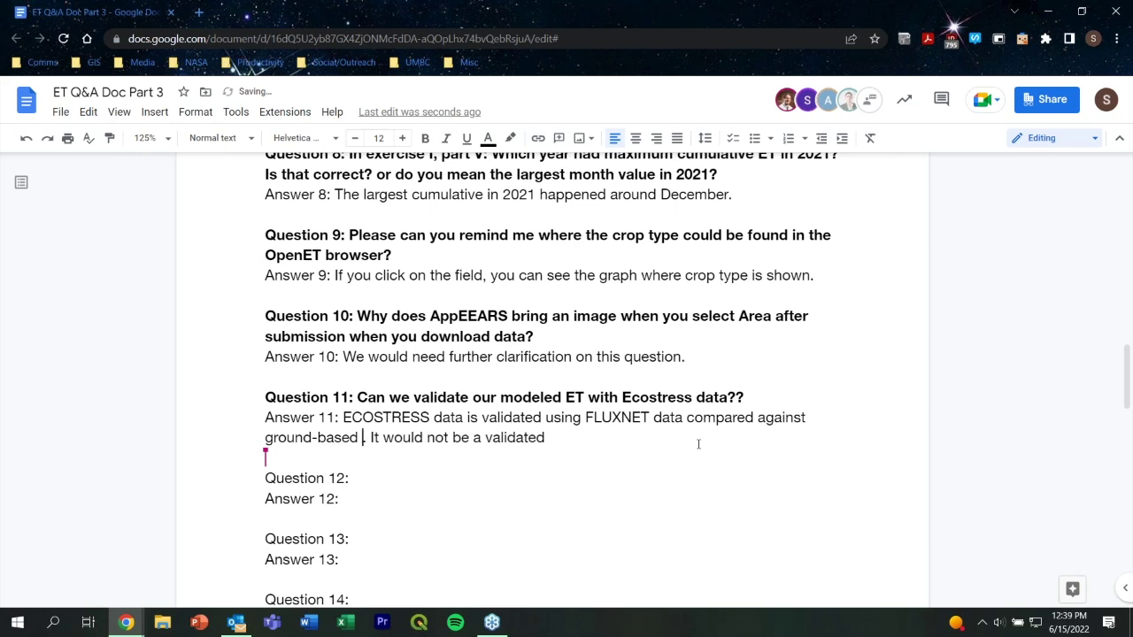
{"action": "type", "text": "measurements"}
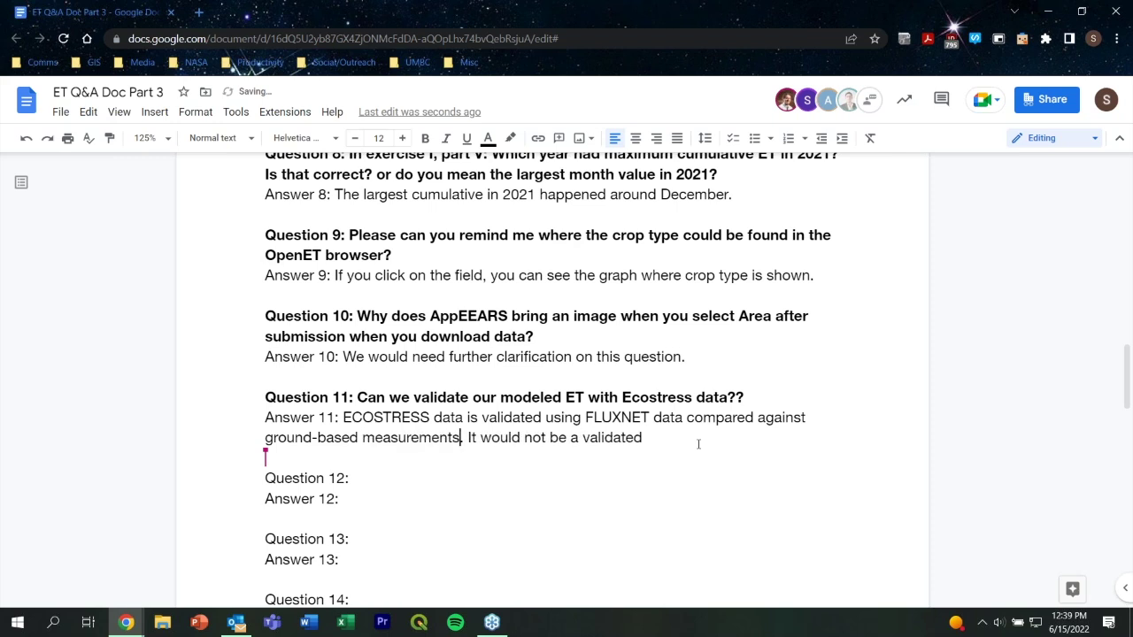
{"action": "left_click_drag", "start_coordinate": [696, 448], "coordinate": [472, 437]}
Delete the selected 'It would not be a validated' fragment from Answer 11
{"action": "key", "text": "BackSpace"}
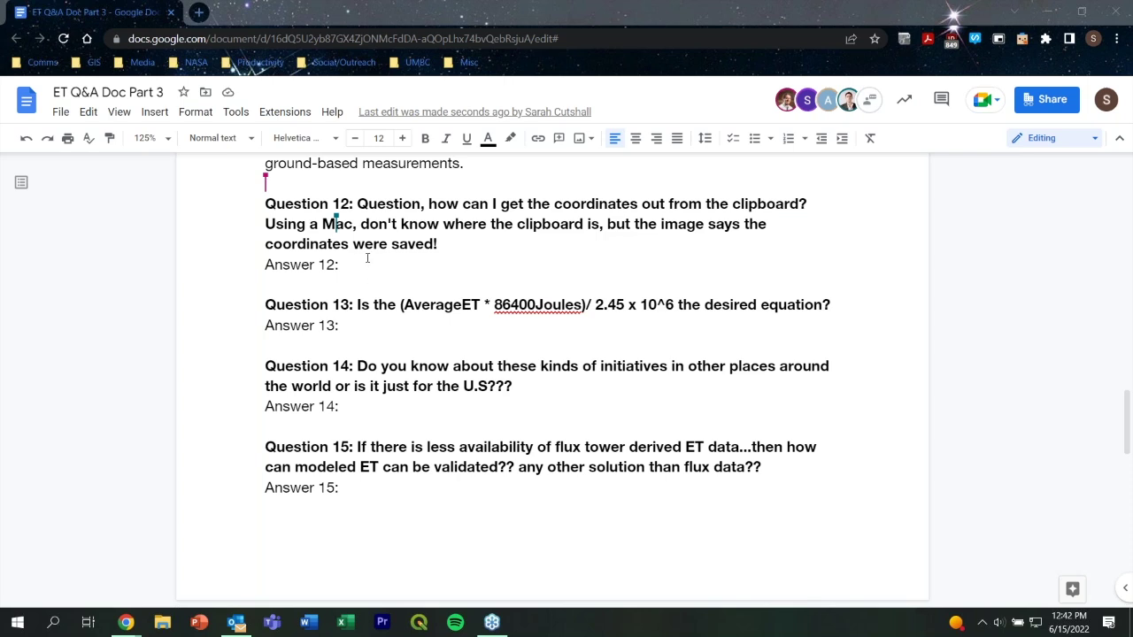
Write Answer 12: 'Press Command + V and then you will see the coordinates.'
{"action": "left_click", "coordinate": [367, 257]}
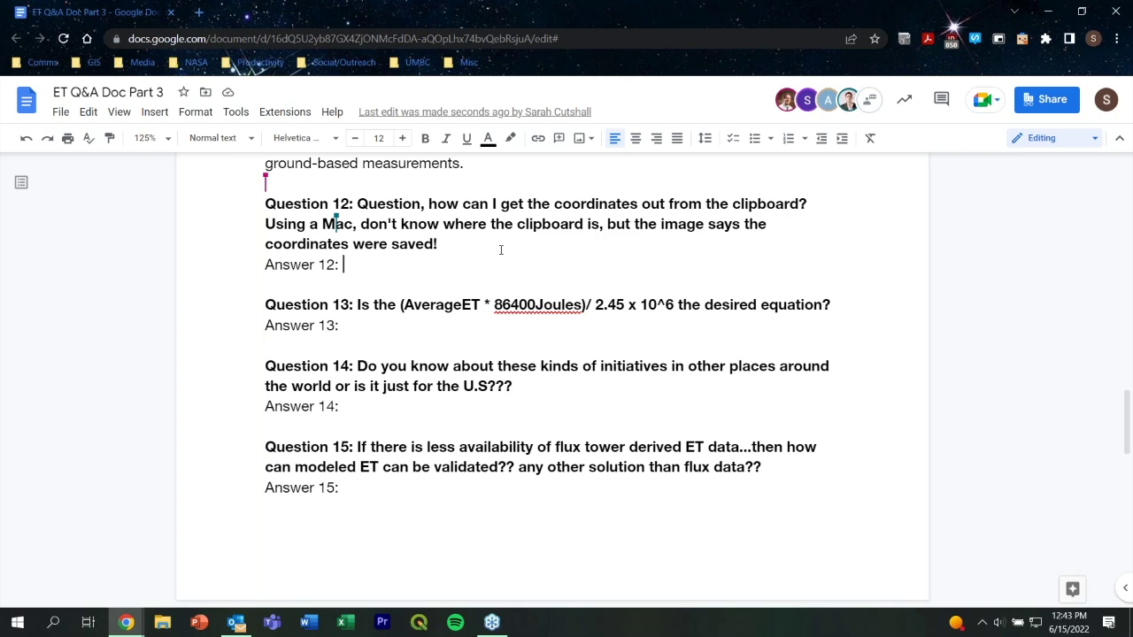
{"action": "type", "text": "Pr"}
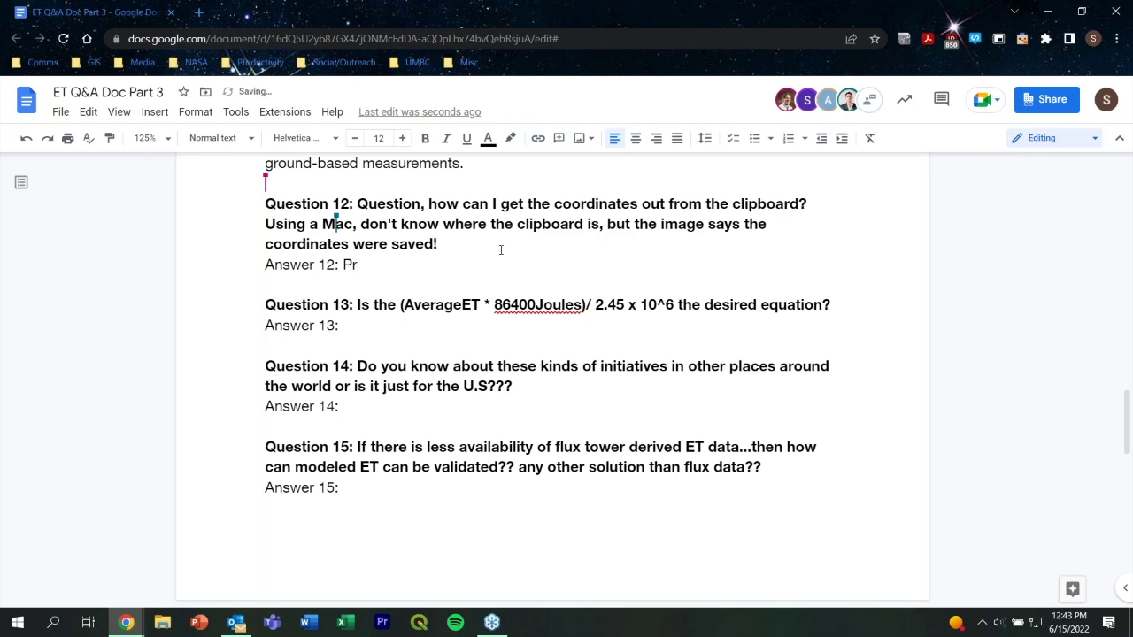
{"action": "type", "text": "ess Command "}
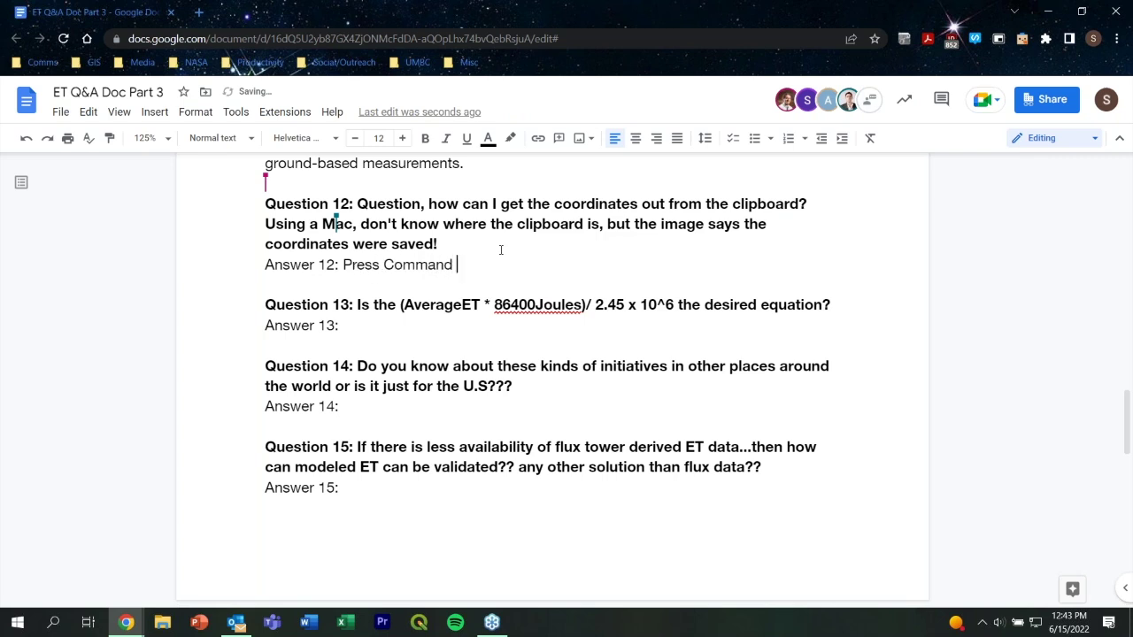
{"action": "type", "text": "+ V and then you will see the coordinates"}
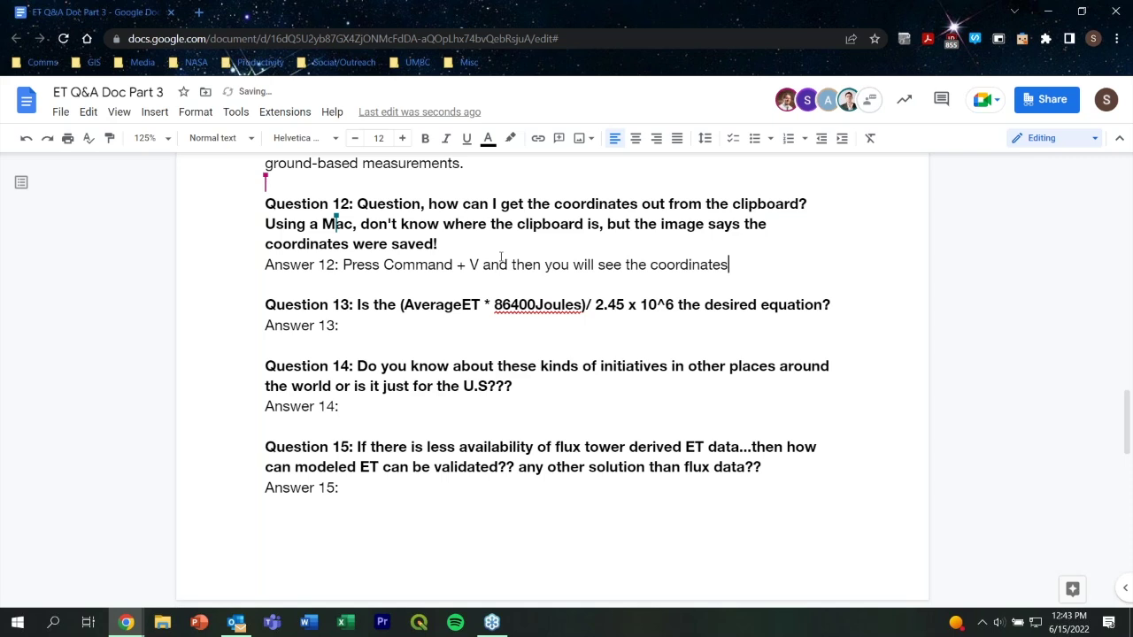
{"action": "type", "text": "."}
Write Answer 13: 'That is correct.'
{"action": "left_click", "coordinate": [403, 329]}
{"action": "scroll", "coordinate": [404, 329], "scroll_direction": "down", "scroll_amount": 1}
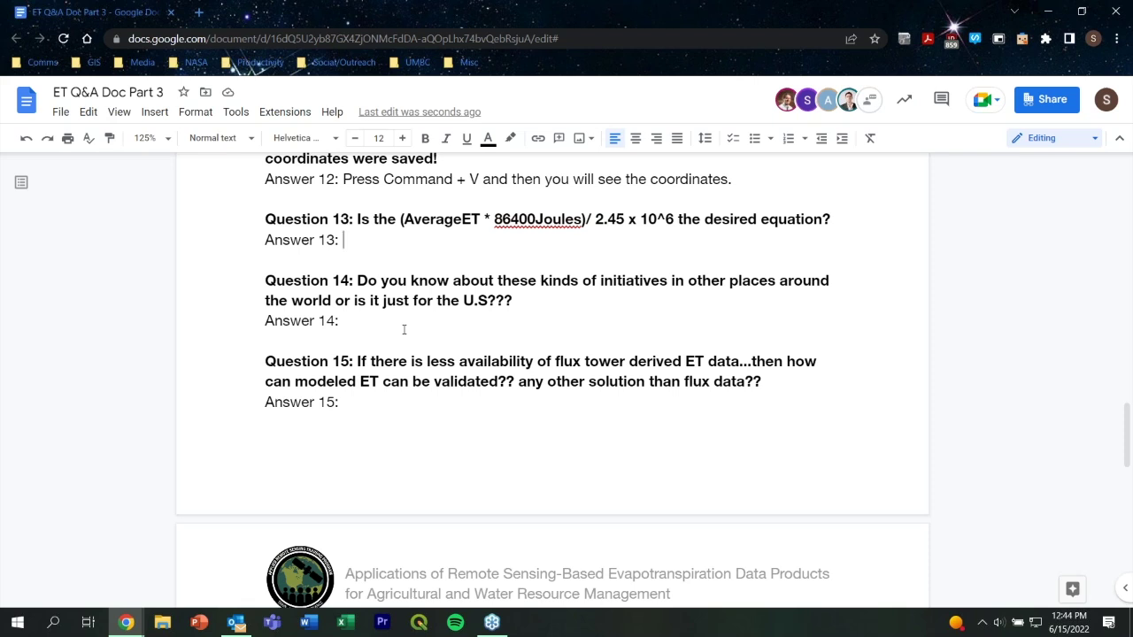
{"action": "type", "text": "Y"}
{"action": "key", "text": "BackSpace"}
{"action": "type", "text": "That is "}
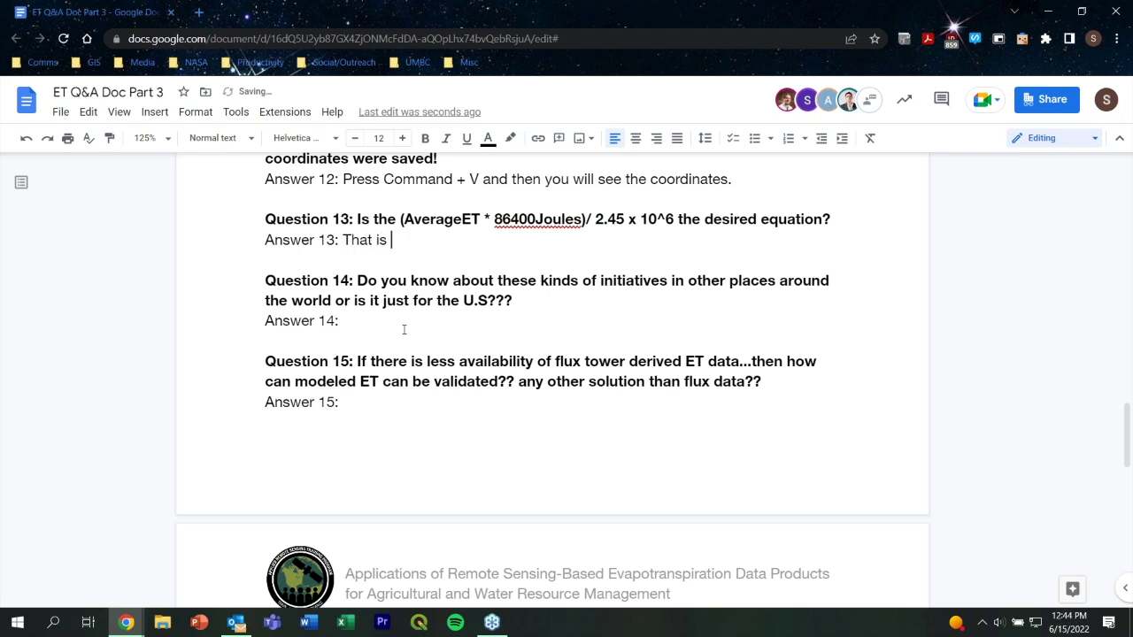
{"action": "type", "text": "correct."}
Write Answer 14: OpenET covers the Western United States, with plans to expand nationwide, then internationally
{"action": "left_click", "coordinate": [403, 329]}
{"action": "scroll", "coordinate": [425, 319], "scroll_direction": "down", "scroll_amount": 1}
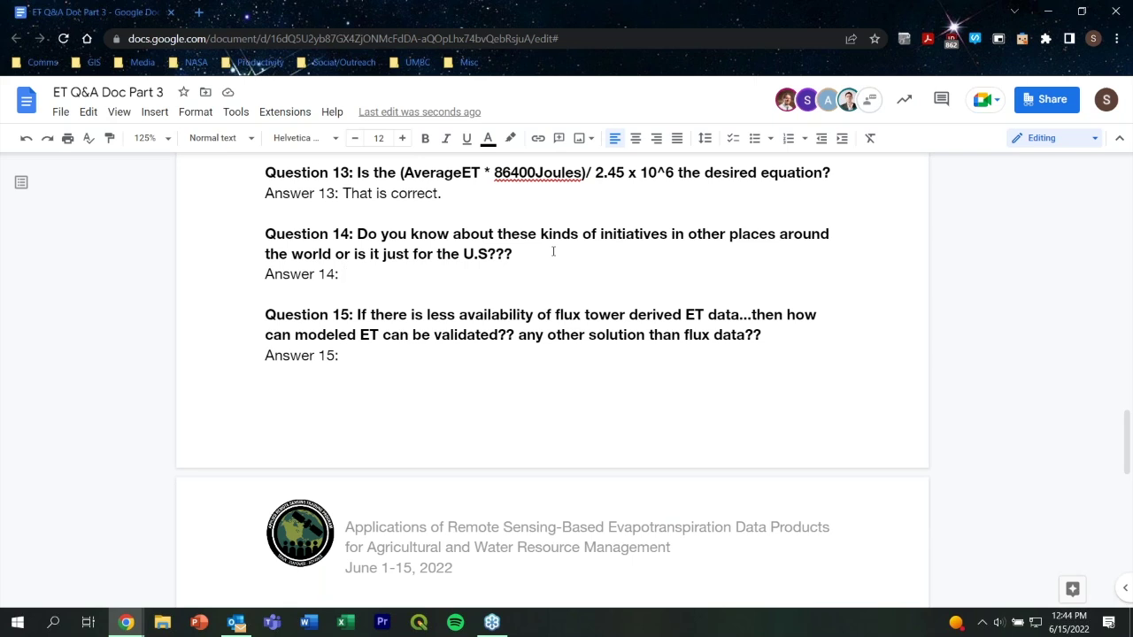
{"action": "type", "text": "In referen"}
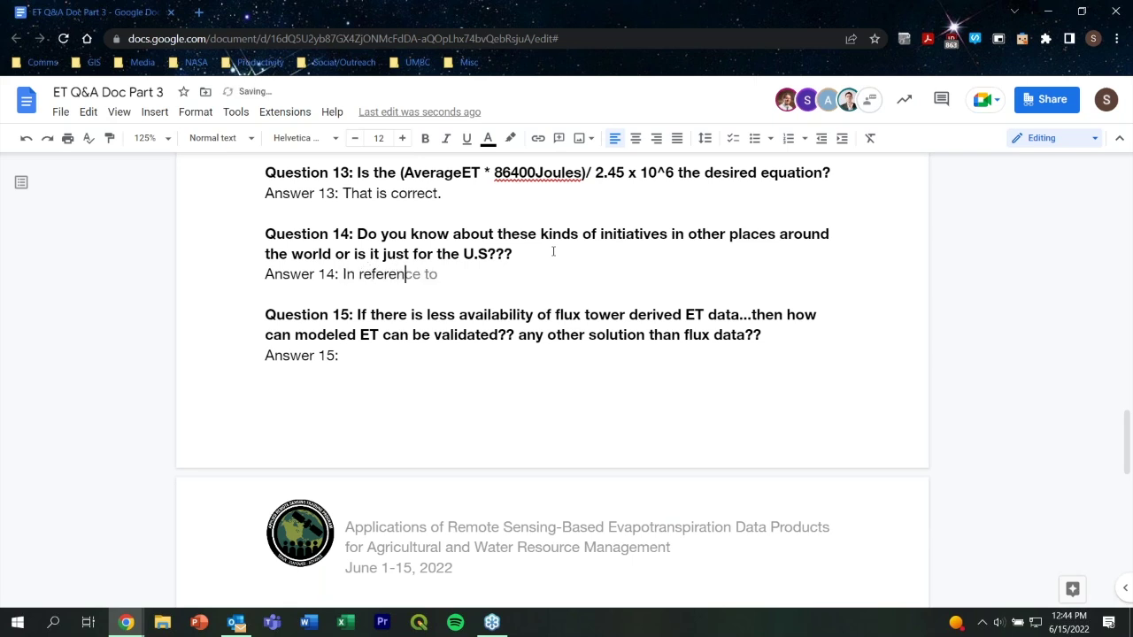
{"action": "type", "text": "ce to Part 1, Open"}
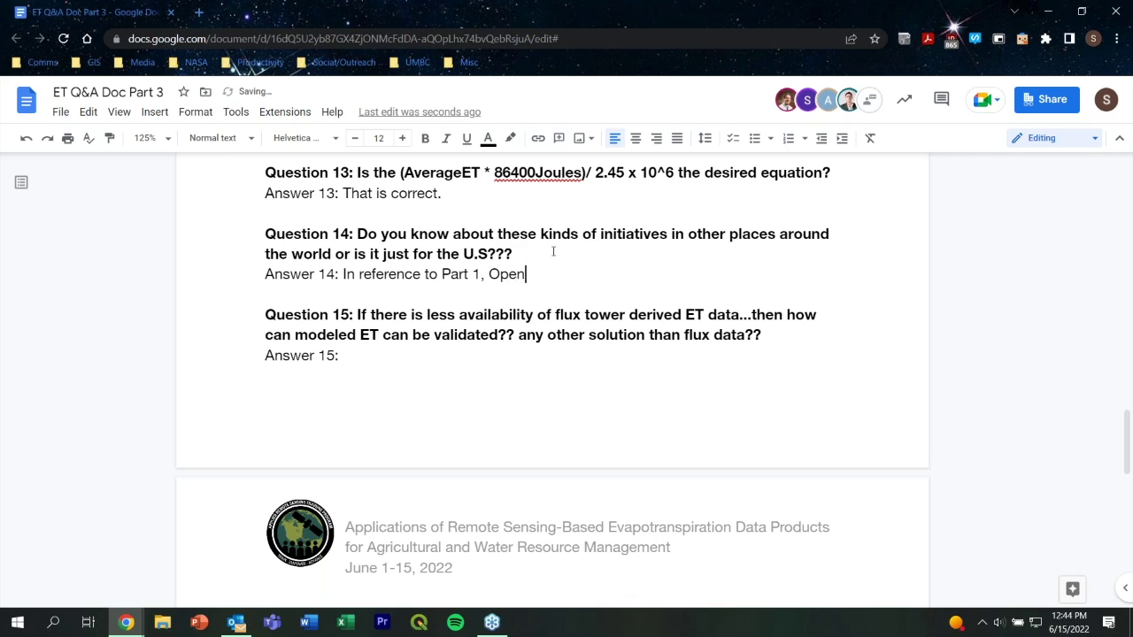
{"action": "type", "text": "ET is limited to the Western United States"}
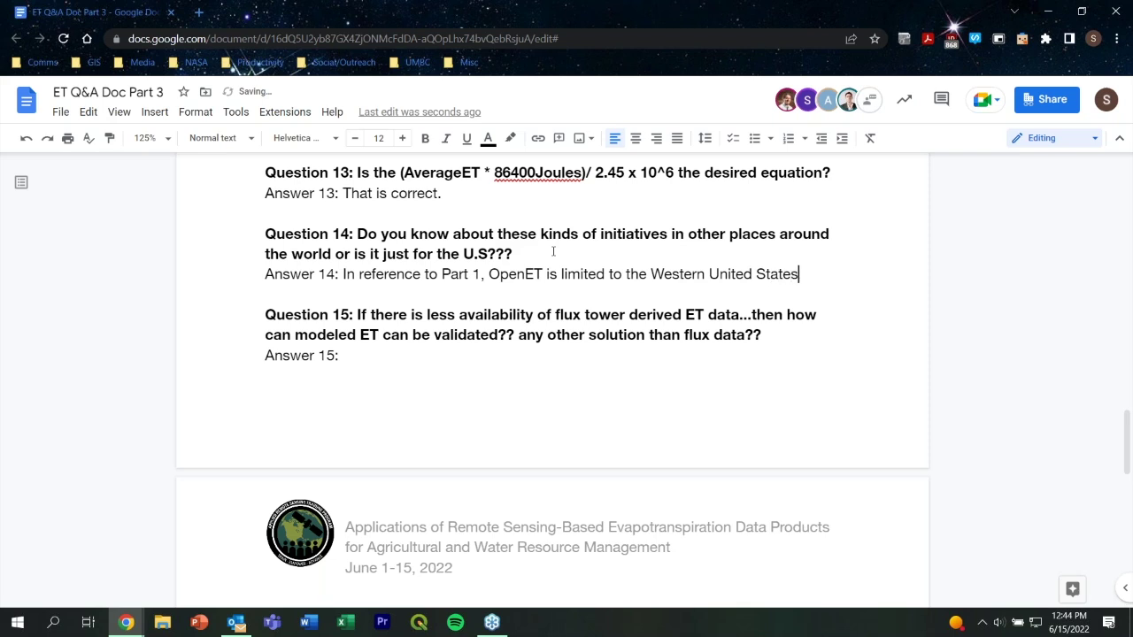
{"action": "type", "text": " but there are "}
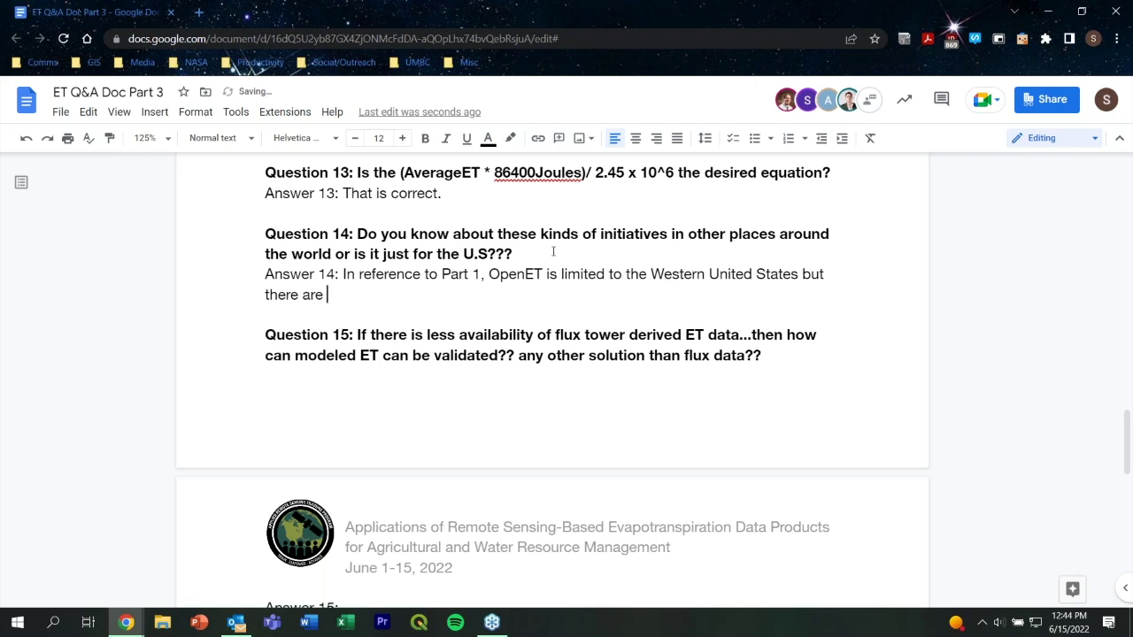
{"action": "type", "text": "plans to e"}
{"action": "key", "text": "BackSpace"}
{"action": "type", "text": "cover the rest "}
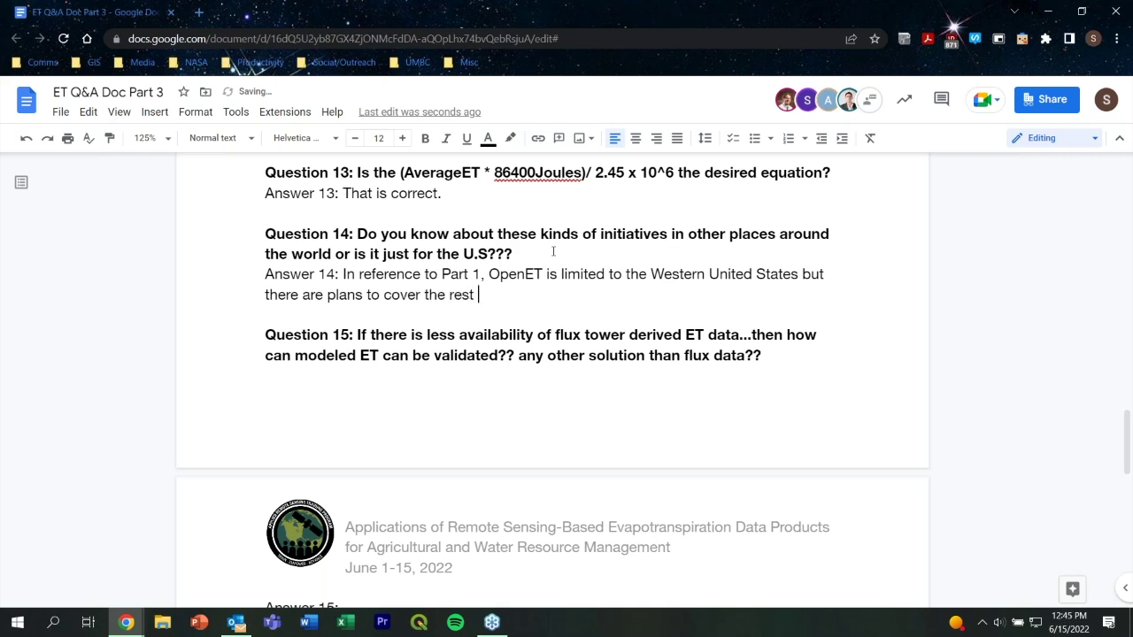
{"action": "type", "text": "of the United S"}
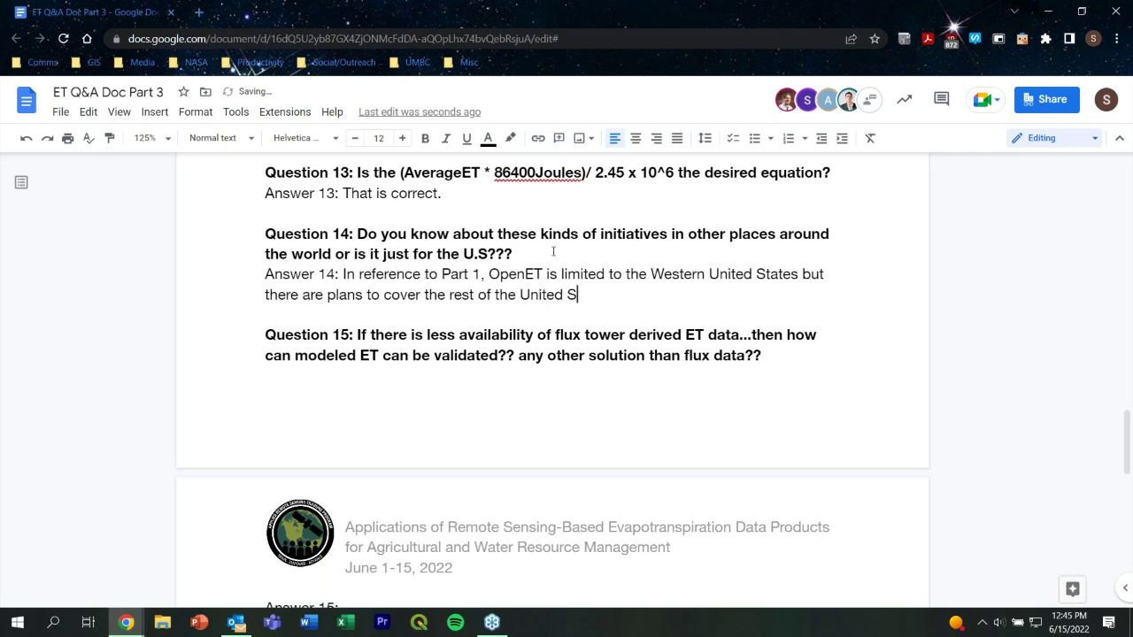
{"action": "type", "text": "tates and then internati"}
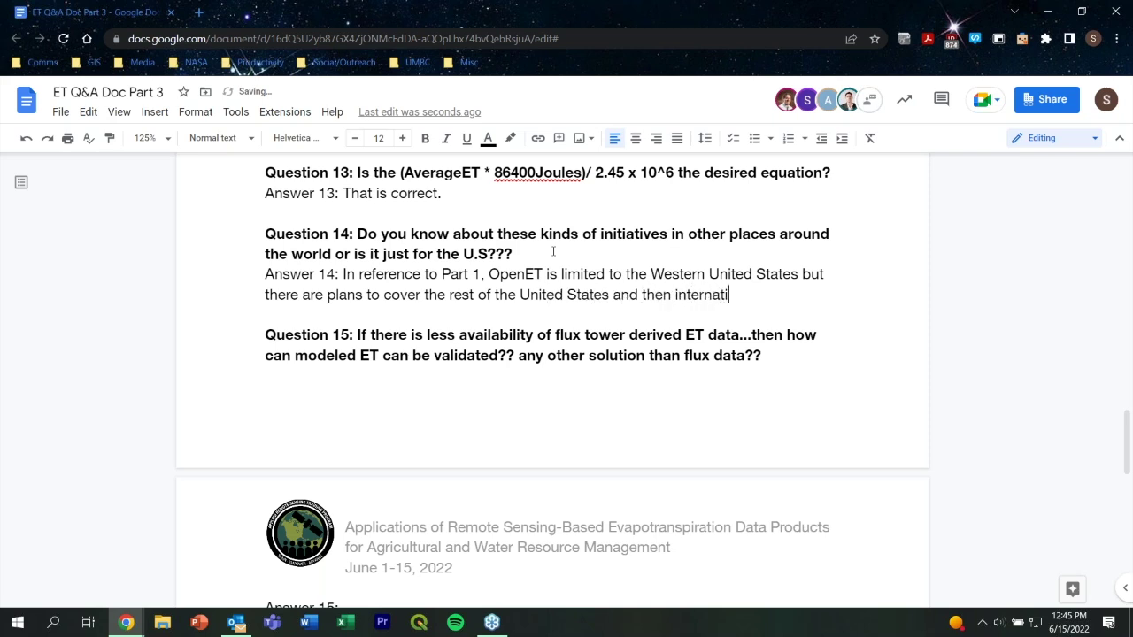
{"action": "type", "text": "onally to countries"}
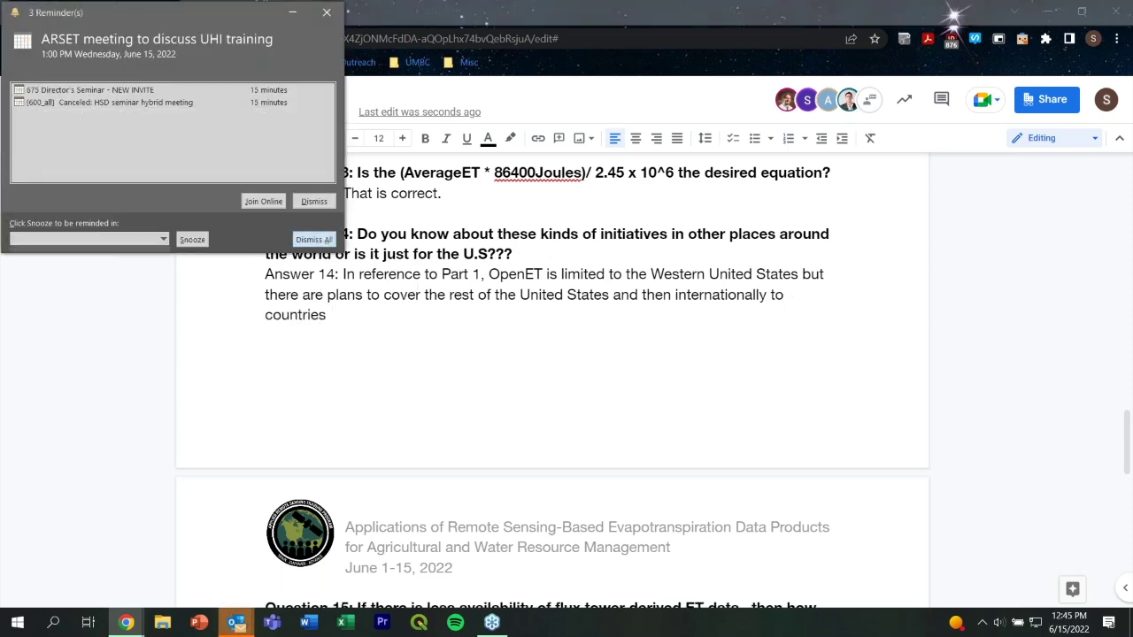
Dismiss all Outlook meeting reminders, confirming with Yes, and return to Answer 15
{"action": "left_click", "coordinate": [313, 239]}
{"action": "left_click", "coordinate": [149, 163]}
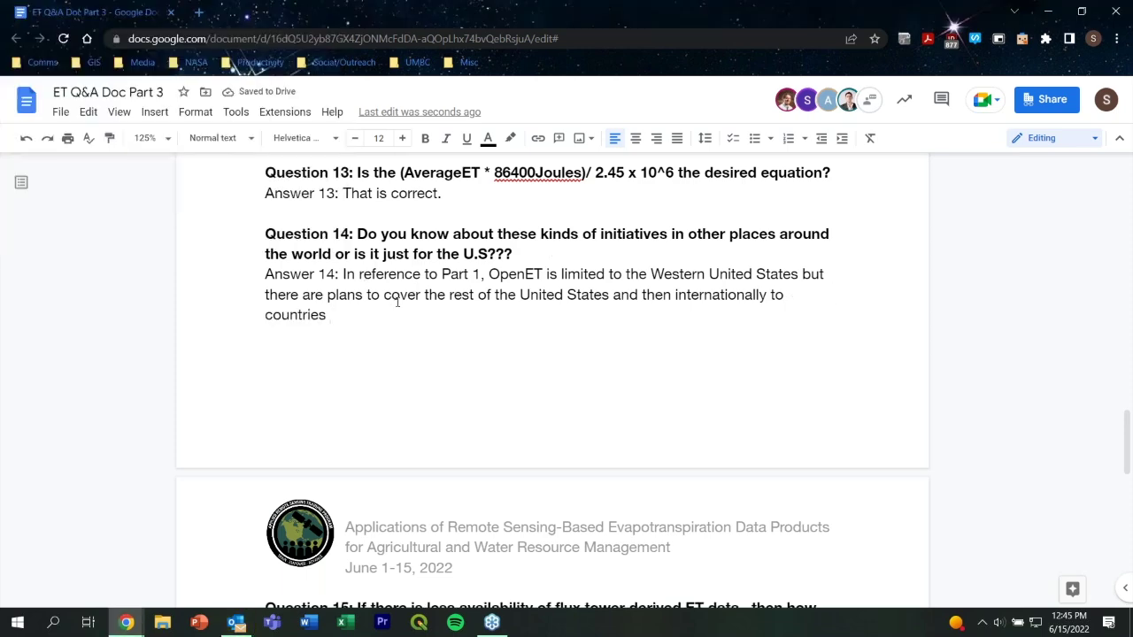
{"action": "scroll", "coordinate": [774, 354], "scroll_direction": "down", "scroll_amount": 4}
{"action": "left_click", "coordinate": [775, 320]}
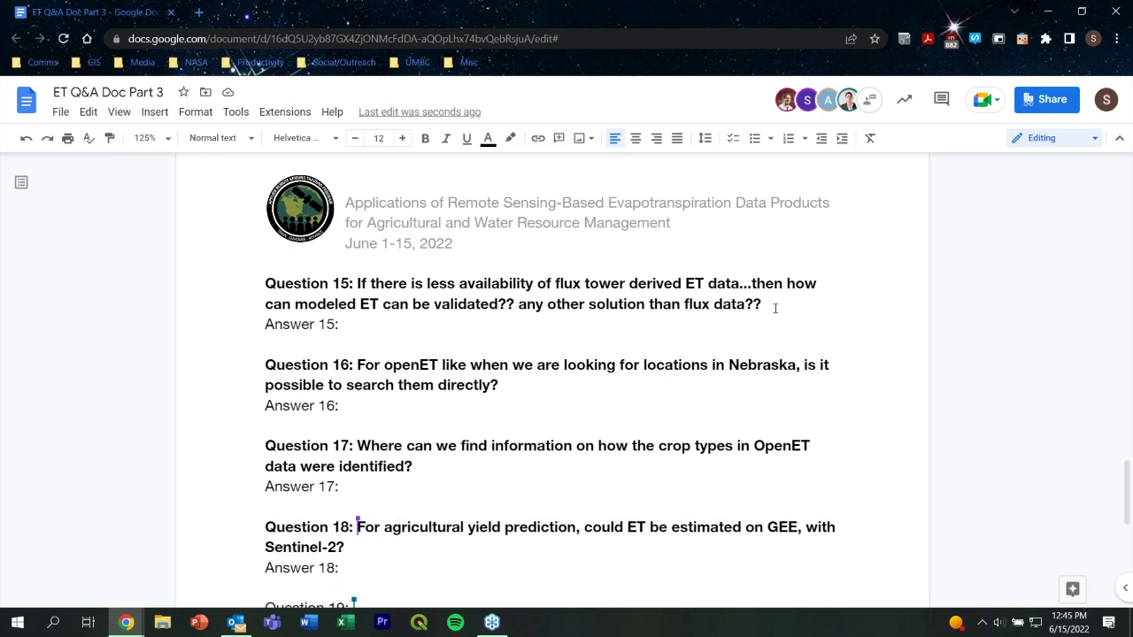
Write Answer 15: 'For validation you do need flux data and surface based observation data.'
{"action": "type", "text": "For validation you do need flux data"}
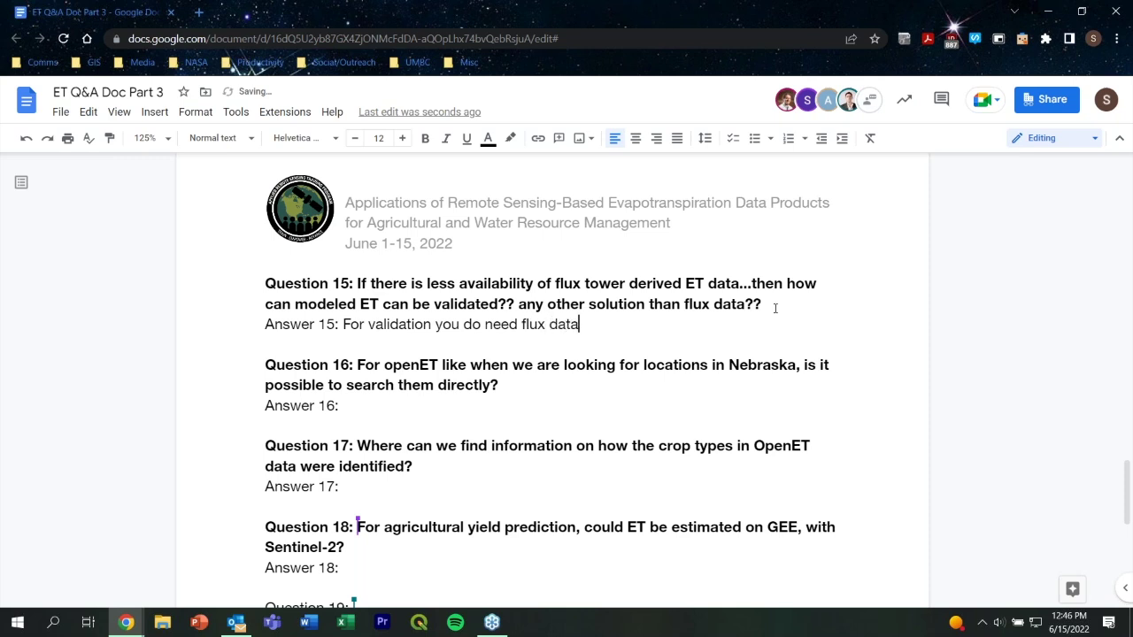
{"action": "type", "text": ". "}
{"action": "type", "text": "y"}
{"action": "key", "text": "BackSpace"}
{"action": "type", "text": "You"}
{"action": "key", "text": "BackSpace"}
{"action": "key", "text": "BackSpace"}
{"action": "key", "text": "BackSpace"}
{"action": "key", "text": "BackSpace"}
{"action": "key", "text": "BackSpace"}
{"action": "type", "text": "and surface based observation data."}
{"action": "scroll", "coordinate": [776, 265], "scroll_direction": "down", "scroll_amount": 1}
Write Answer 16: 'You can directly search for an area using coordinates and also by direct search.'
{"action": "left_click", "coordinate": [397, 332]}
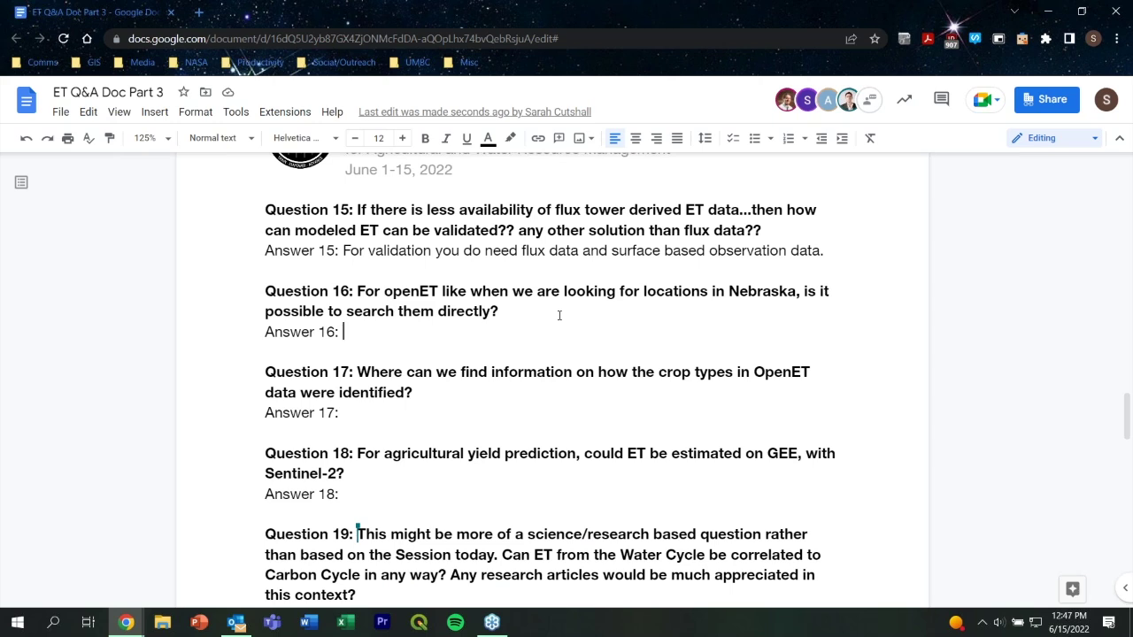
{"action": "type", "text": "You can directly search for an area using coordinates and also by"}
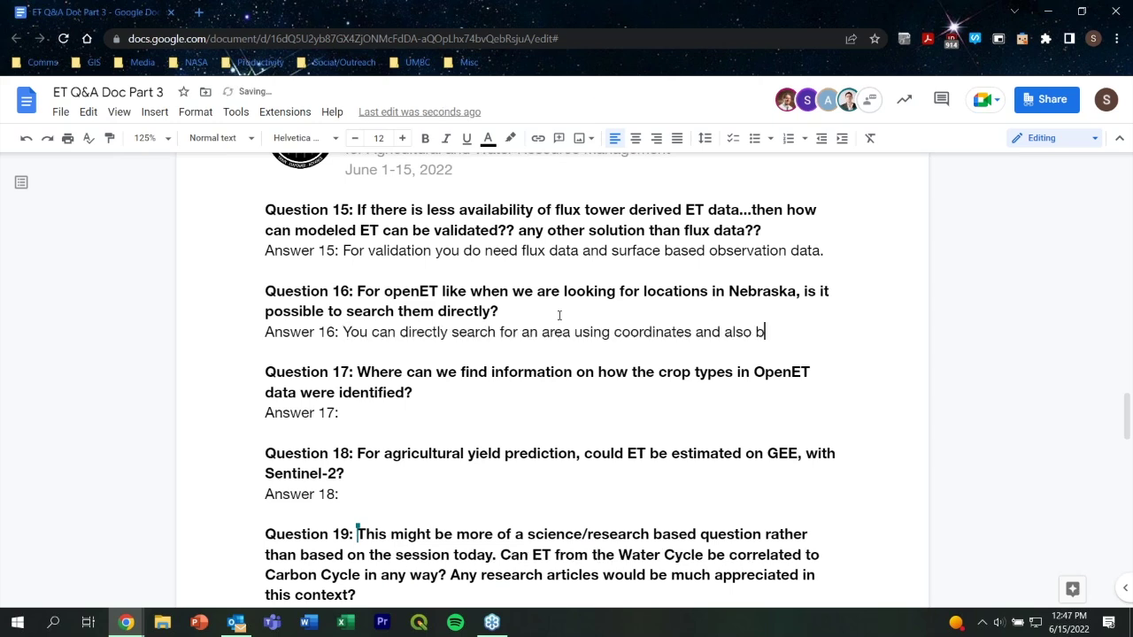
{"action": "type", "text": "irect search."}
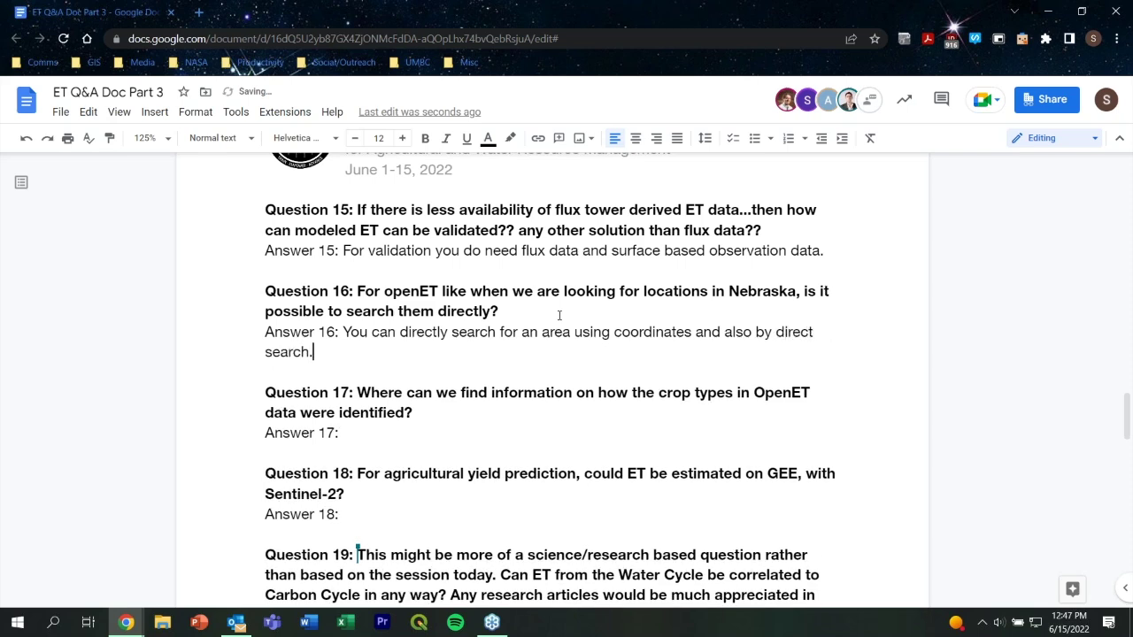
Write Answer 17: 'That information comes from the USDA and we will provide more information.'
{"action": "scroll", "coordinate": [561, 320], "scroll_direction": "down", "scroll_amount": 2}
{"action": "left_click", "coordinate": [580, 284]}
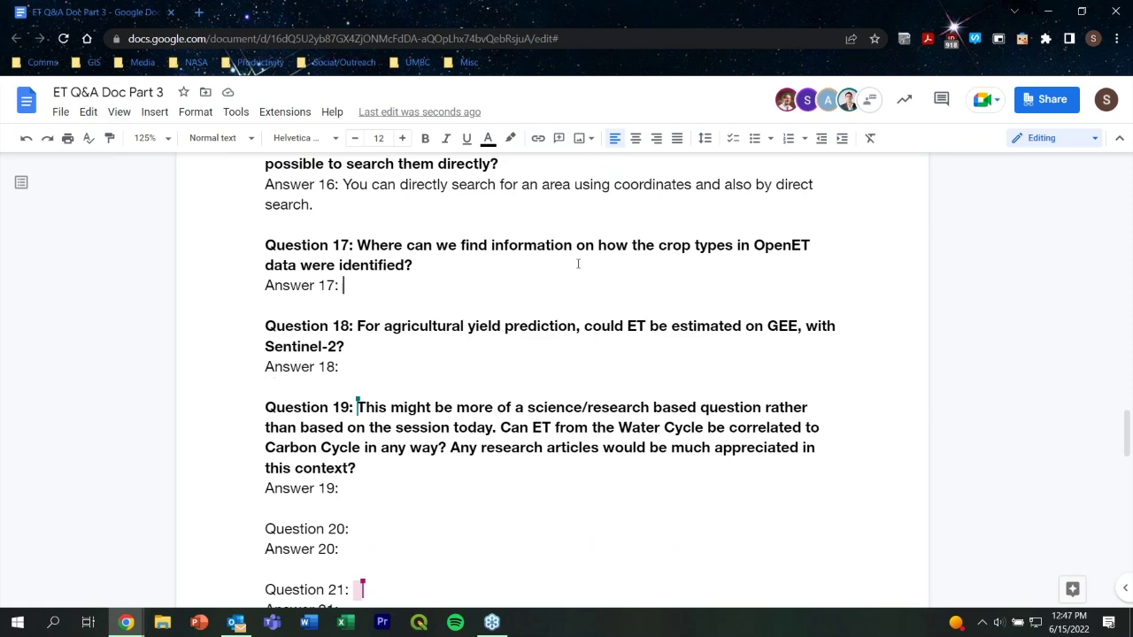
{"action": "type", "text": "That inf"}
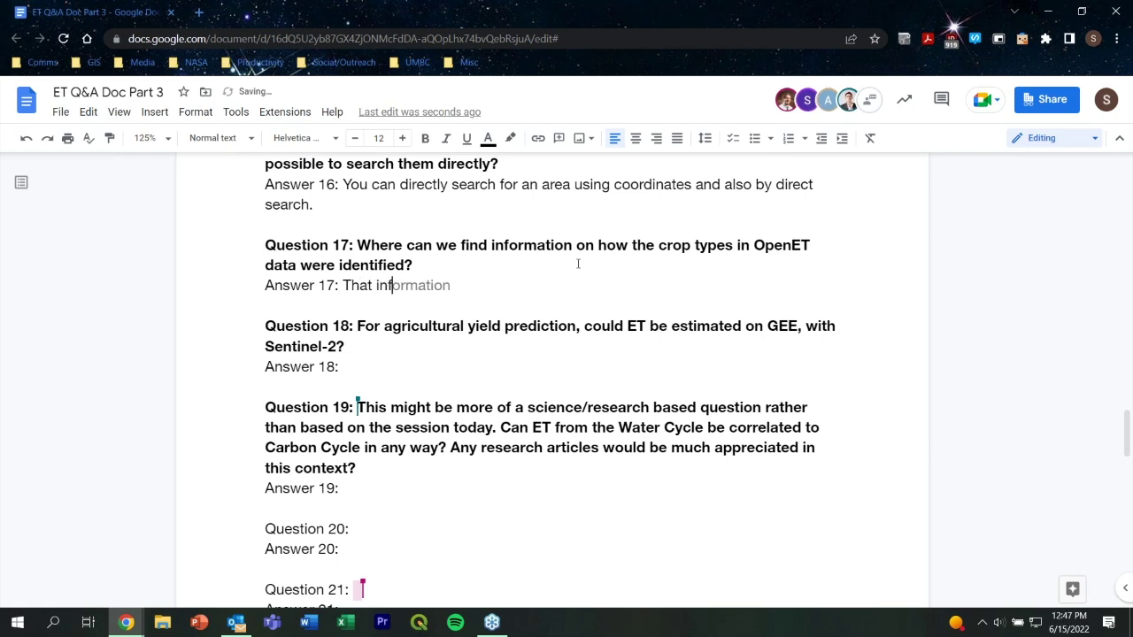
{"action": "type", "text": "ormation comes from the USDA and we will provide more information."}
Draft Answer 18 about surface temperature from Sentinel-2, training the algorithm, and 'GEE for now'
{"action": "left_click", "coordinate": [379, 386]}
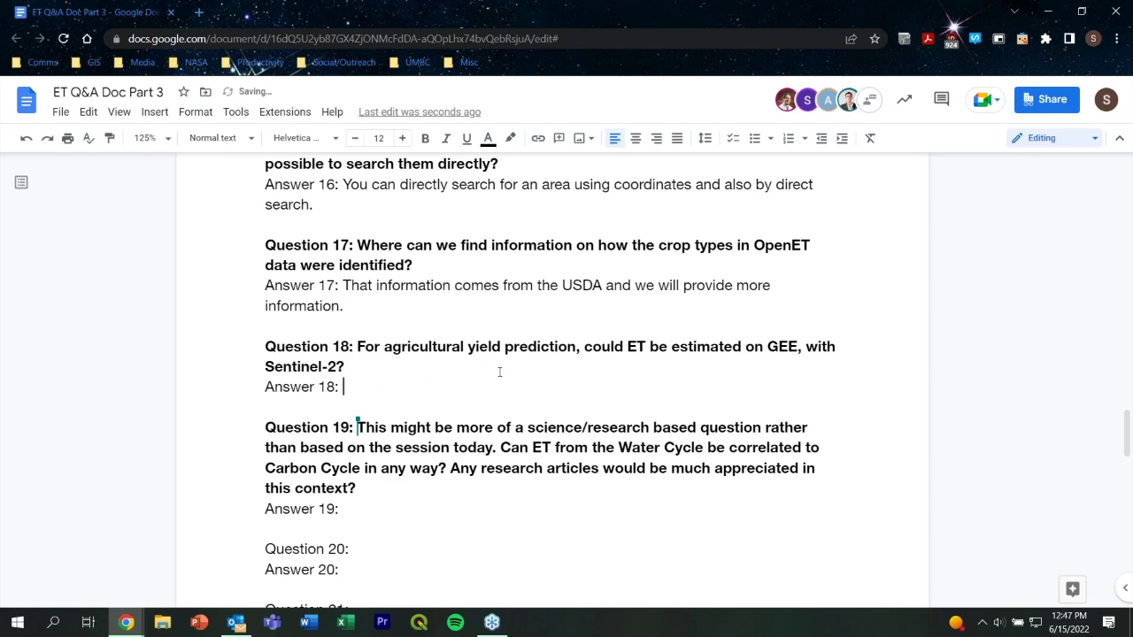
{"action": "scroll", "coordinate": [499, 372], "scroll_direction": "down", "scroll_amount": 1}
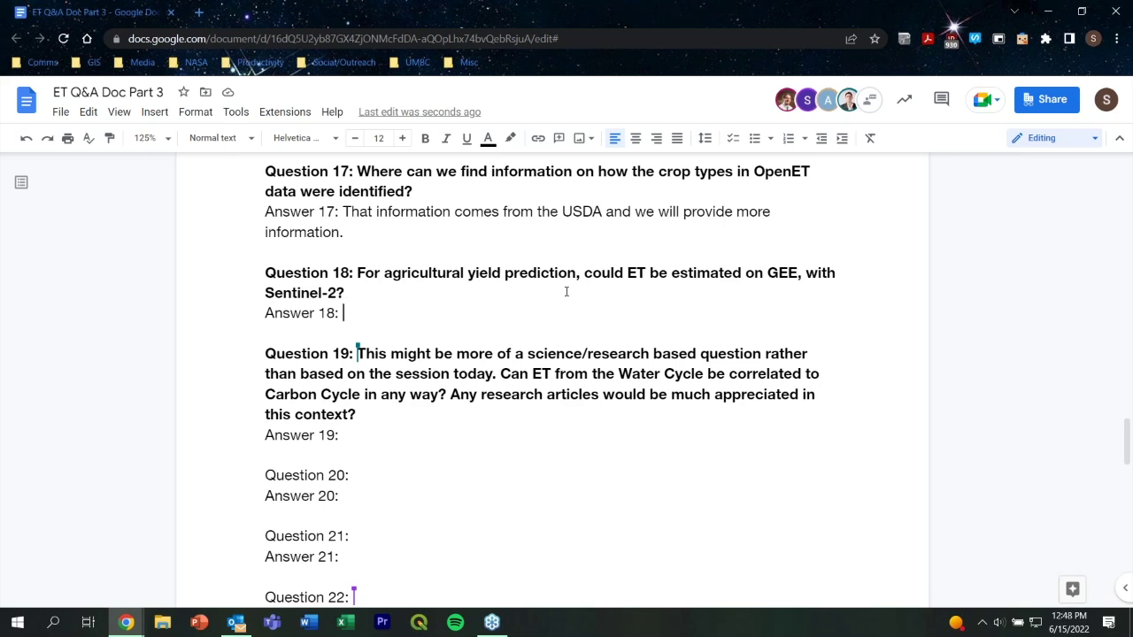
{"action": "type", "text": "You can "}
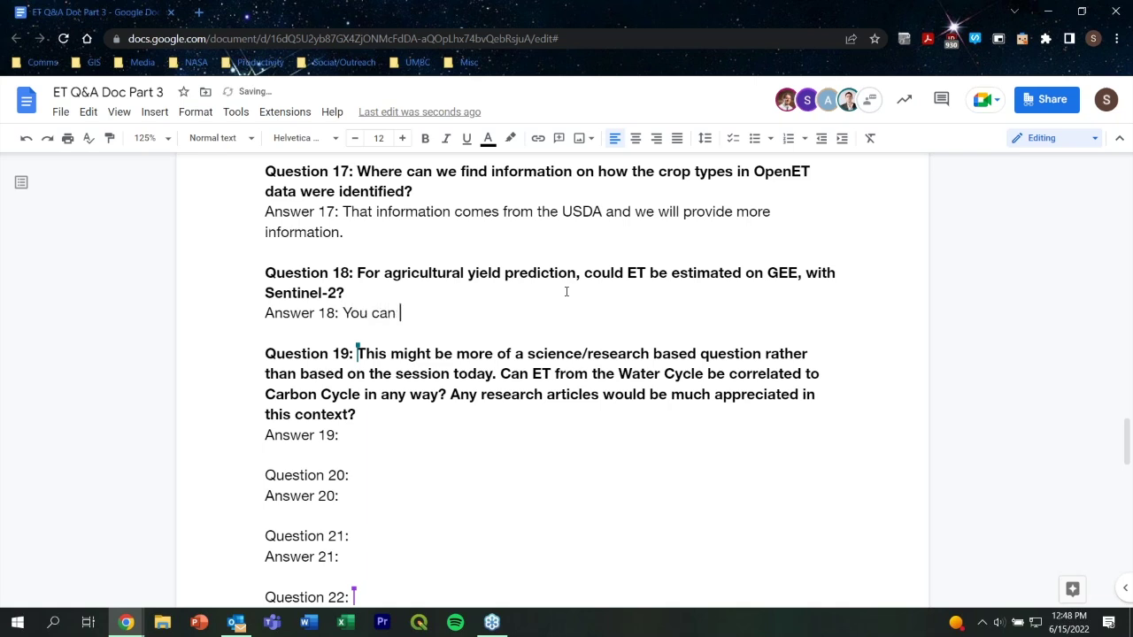
{"action": "type", "text": "have surface t"}
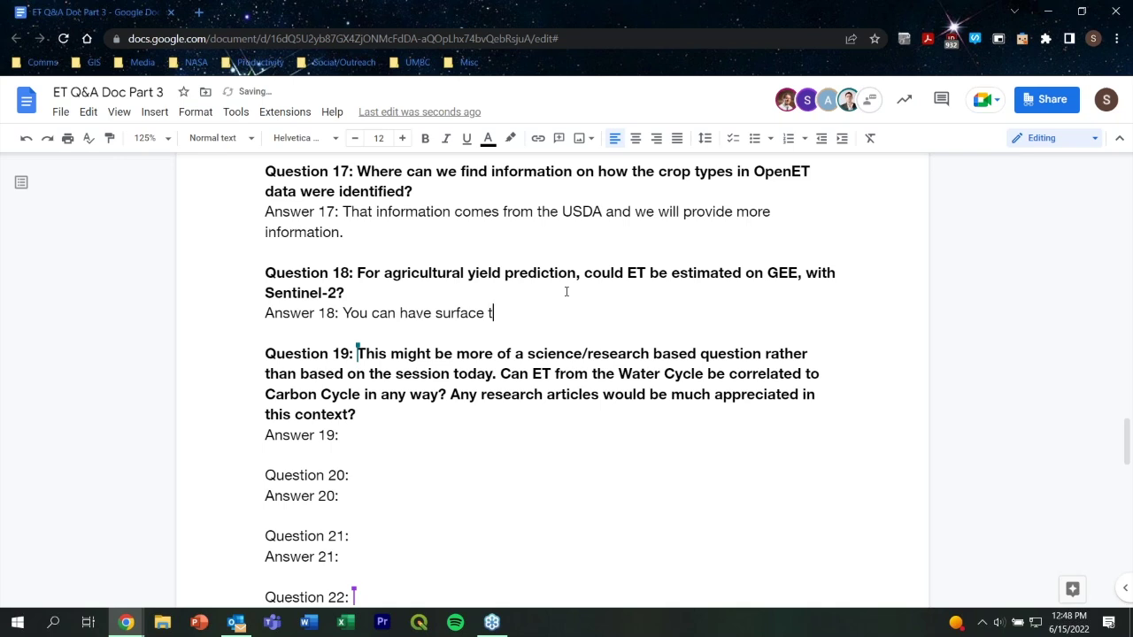
{"action": "type", "text": "empera"}
{"action": "key", "text": "Tab"}
{"action": "type", "text": "from Sentinel-2"}
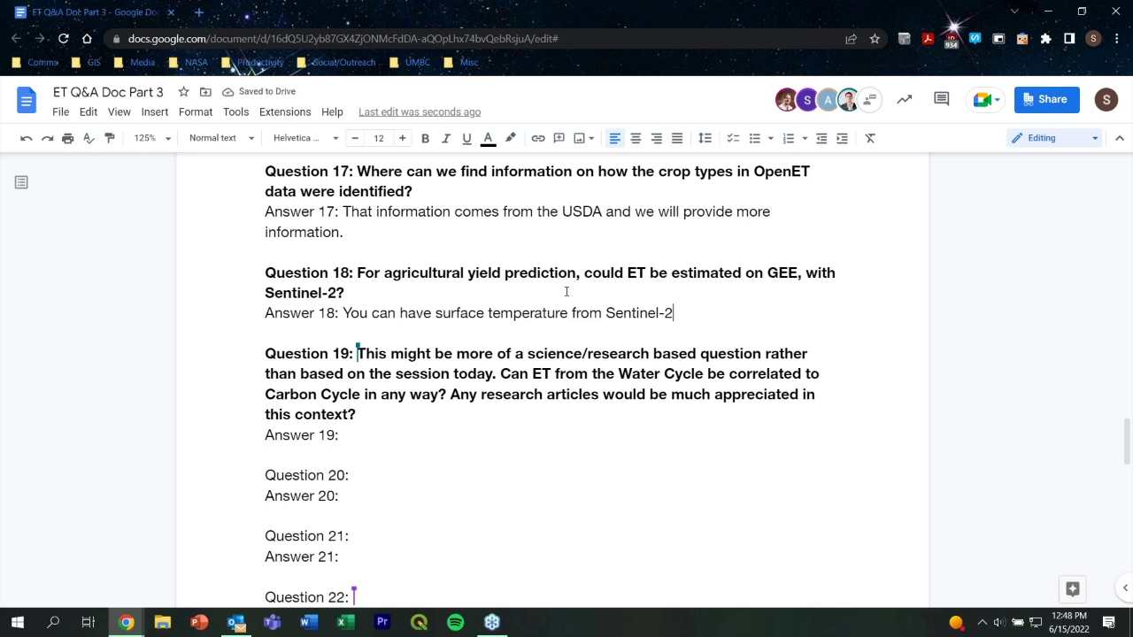
{"action": "type", "text": "and you will have to train the algorith"}
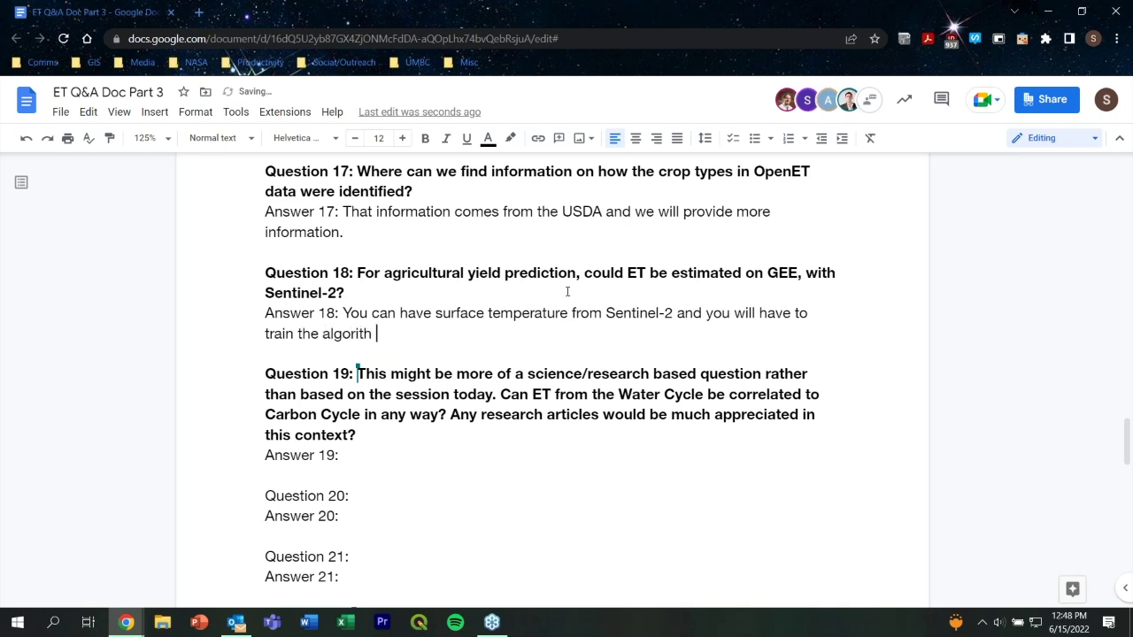
{"action": "type", "text": "m to use Sentinel-"}
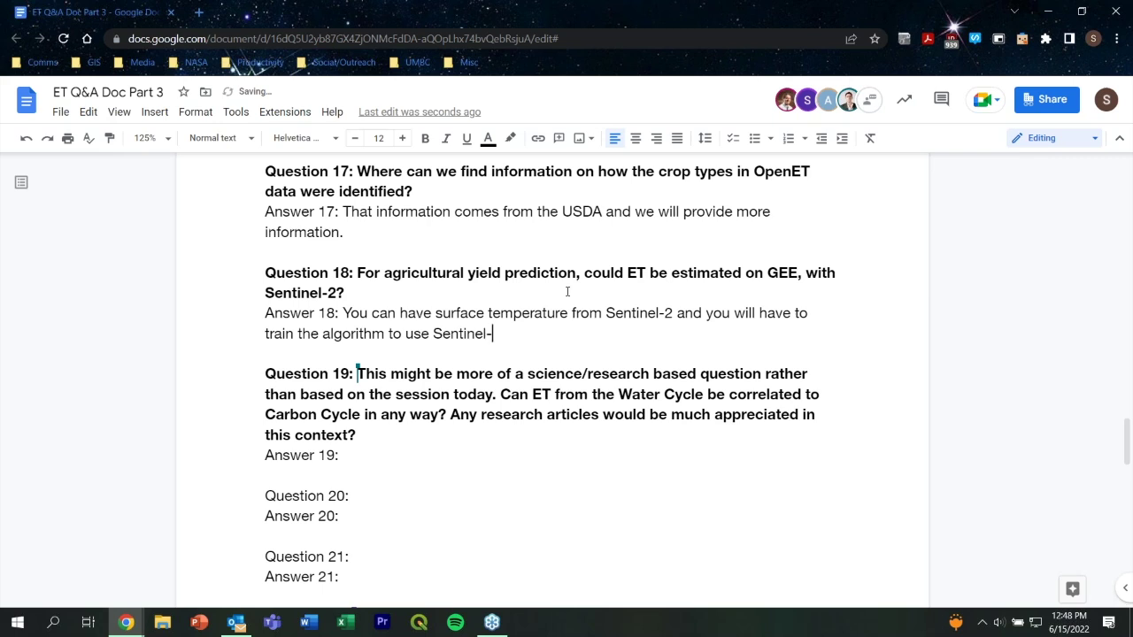
{"action": "type", "text": "2. GEE for now"}
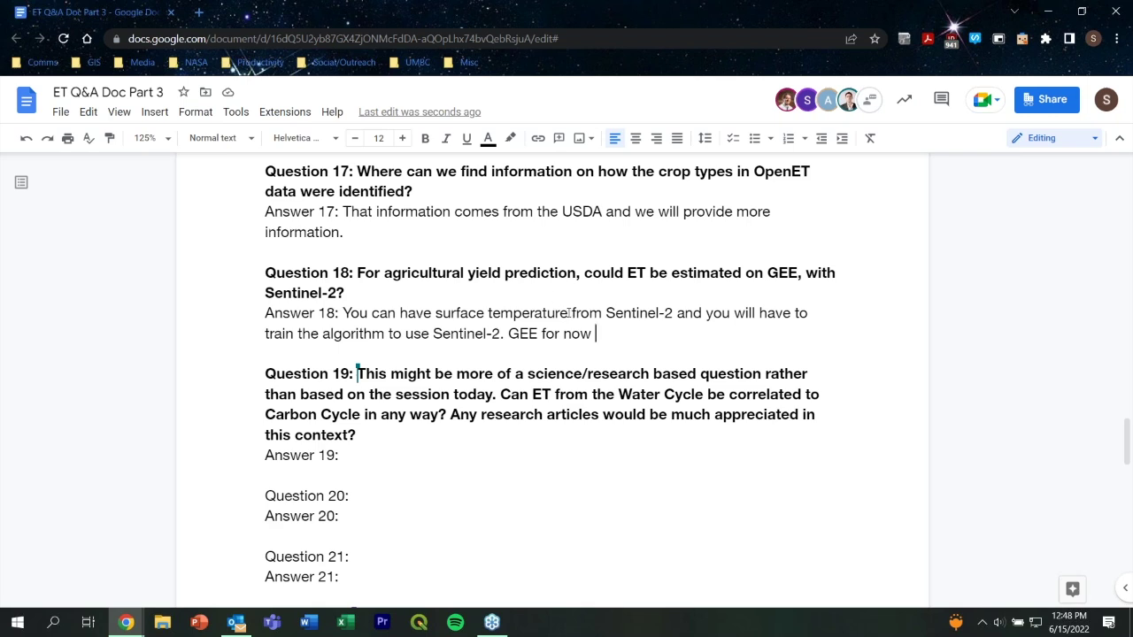
Reword Answer 18 to 'You can get short wave from Sentinel-2' instead of 'have surface temperature'
{"action": "left_click_drag", "start_coordinate": [569, 313], "coordinate": [447, 317]}
{"action": "type", "text": "hort"}
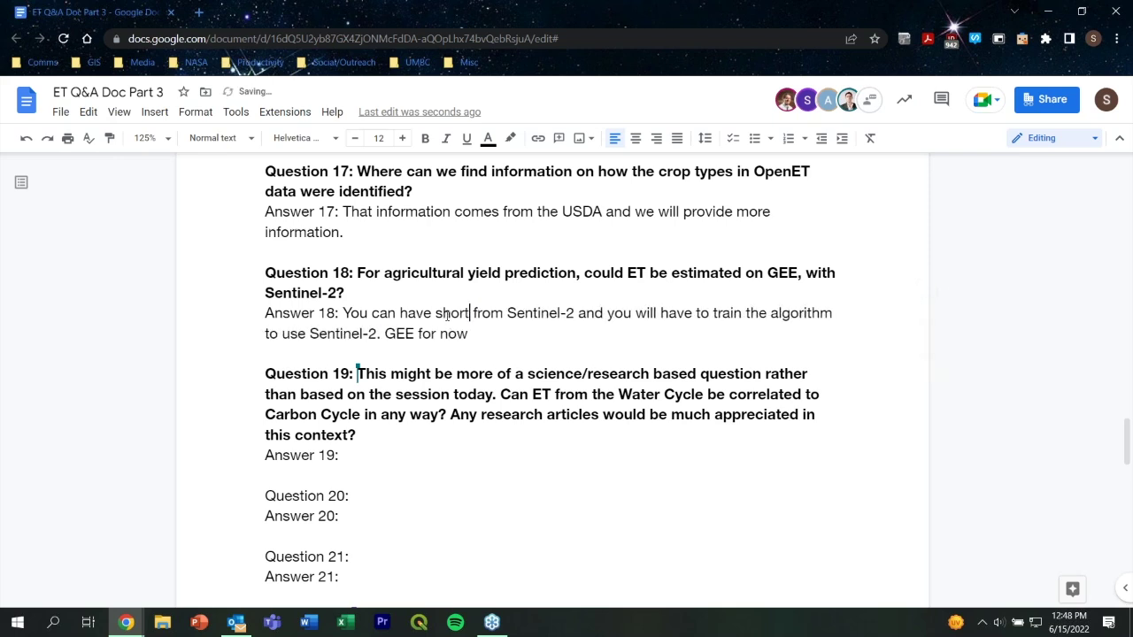
{"action": "type", "text": " wave"}
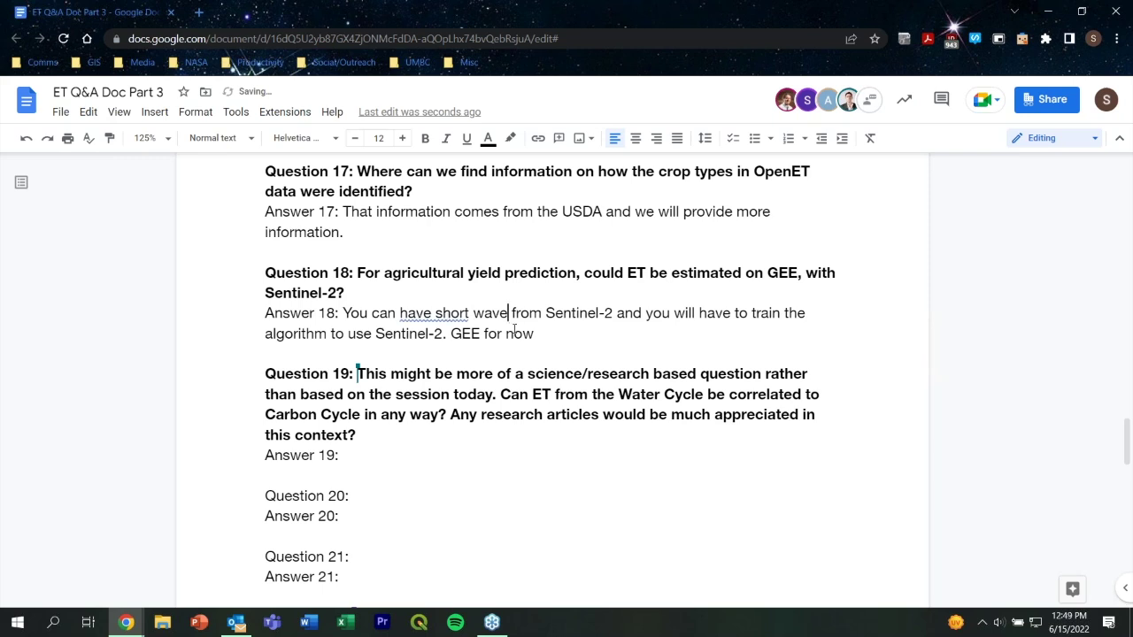
{"action": "left_click", "coordinate": [431, 314]}
{"action": "key", "text": "BackSpace"}
{"action": "key", "text": "BackSpace"}
{"action": "key", "text": "BackSpace"}
{"action": "key", "text": "BackSpace"}
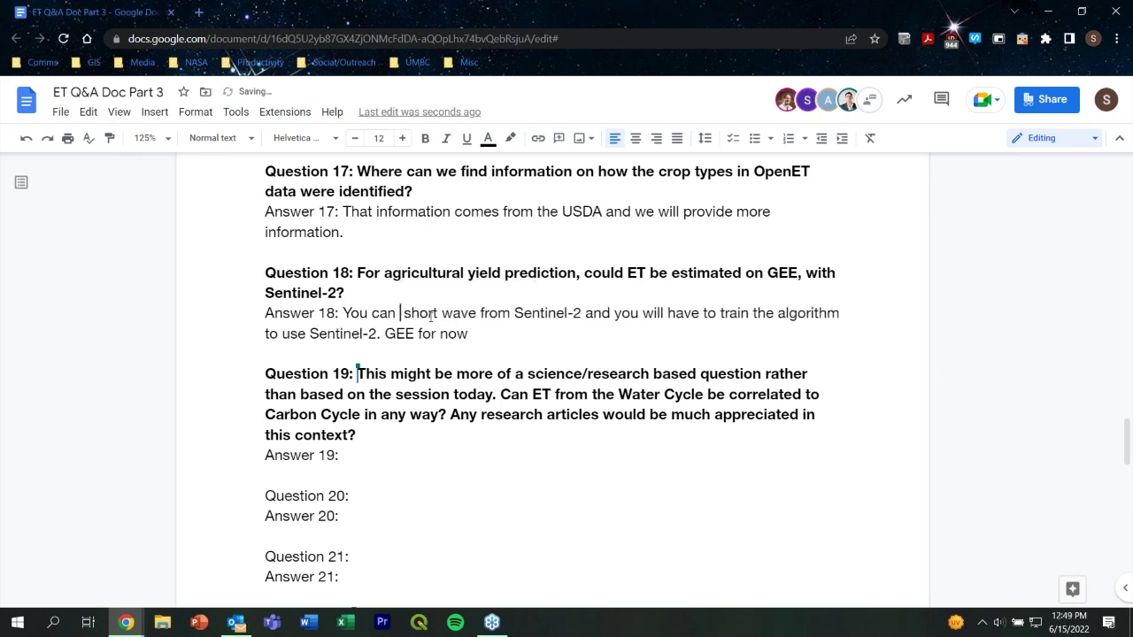
{"action": "type", "text": "get"}
{"action": "key", "text": "End"}
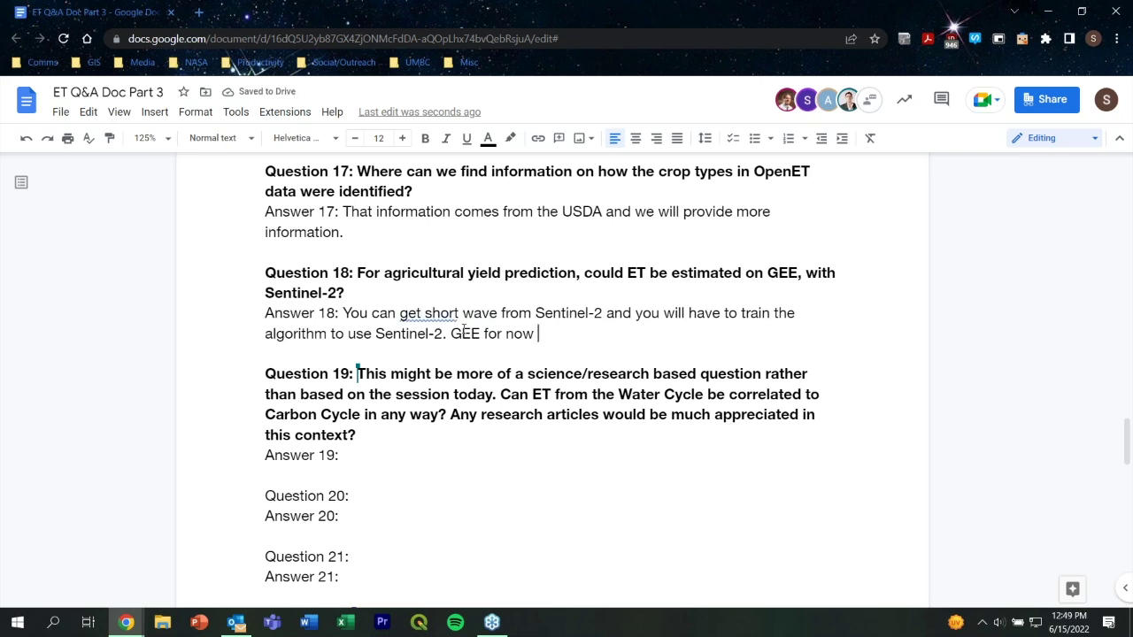
{"action": "left_click", "coordinate": [423, 445]}
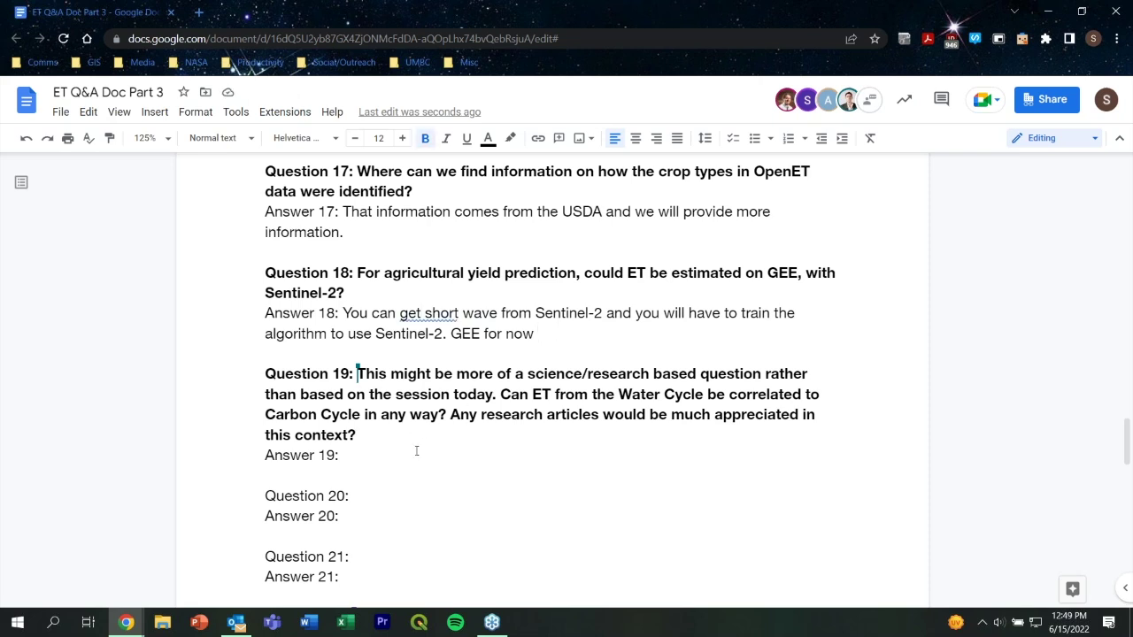
{"action": "left_click", "coordinate": [416, 450]}
{"action": "scroll", "coordinate": [425, 415], "scroll_direction": "down", "scroll_amount": 1}
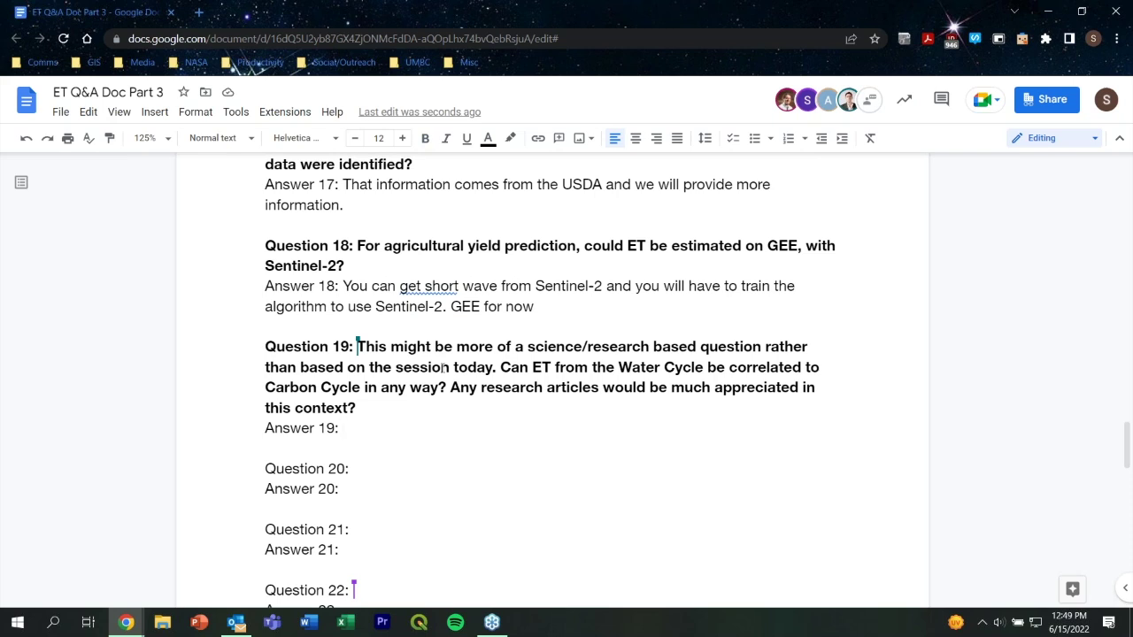
Write Answer 19: correlation will be possible since it is dependent on that; more information promised
{"action": "type", "text": "Corr"}
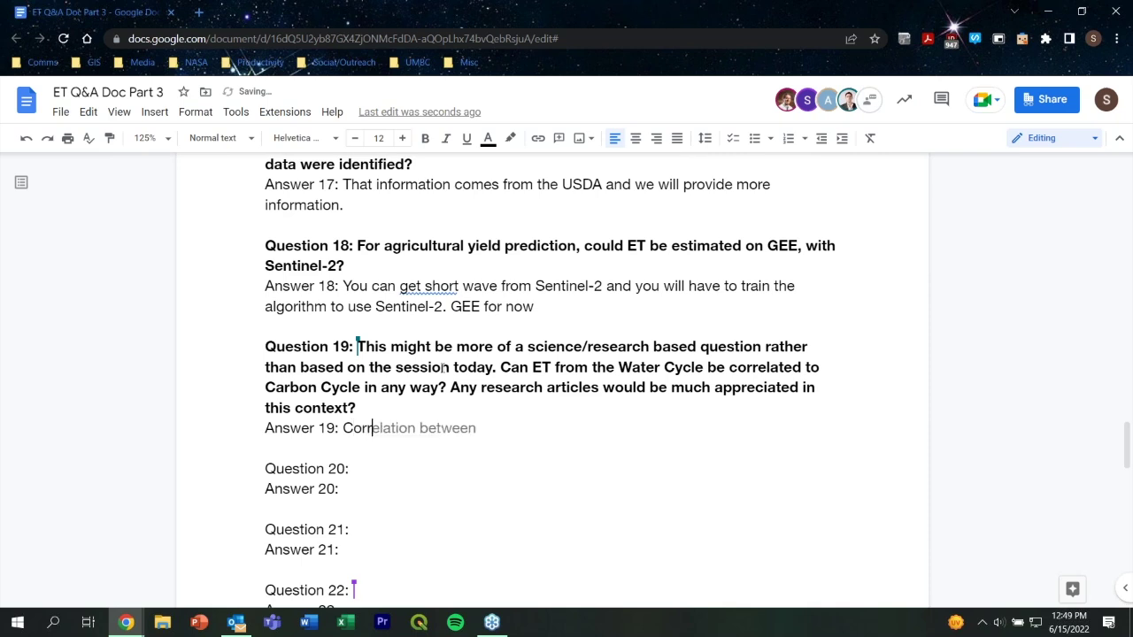
{"action": "key", "text": "Tab"}
{"action": "key", "text": "BackSpace"}
{"action": "key", "text": "BackSpace"}
{"action": "key", "text": "BackSpace"}
{"action": "key", "text": "BackSpace"}
{"action": "key", "text": "BackSpace"}
{"action": "key", "text": "BackSpace"}
{"action": "key", "text": "BackSpace"}
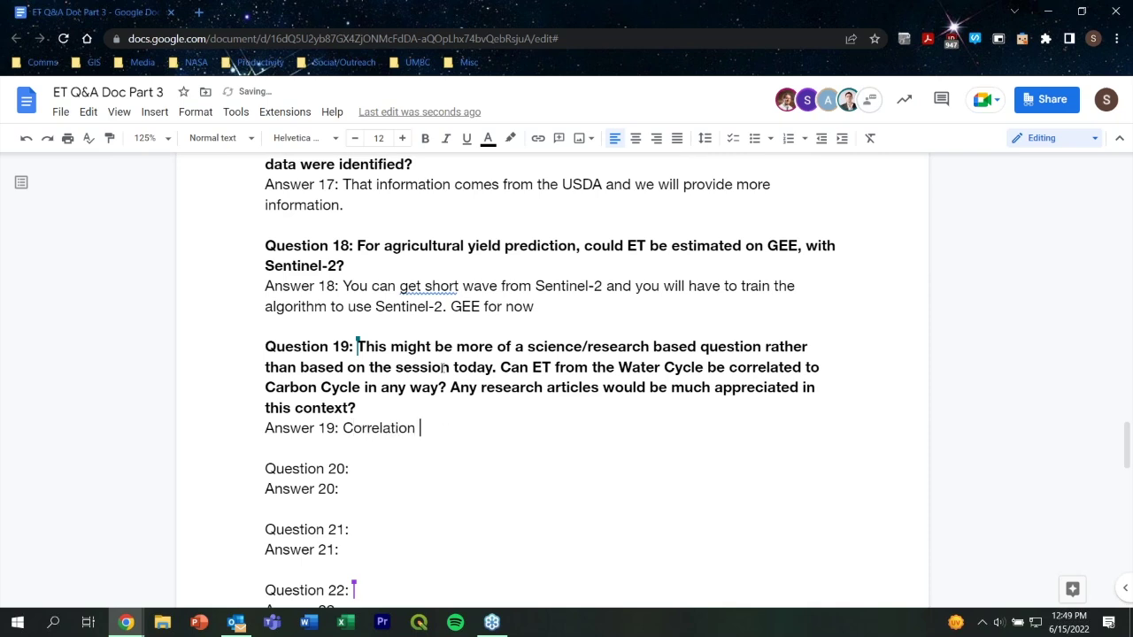
{"action": "type", "text": "will be possible since it is depend"}
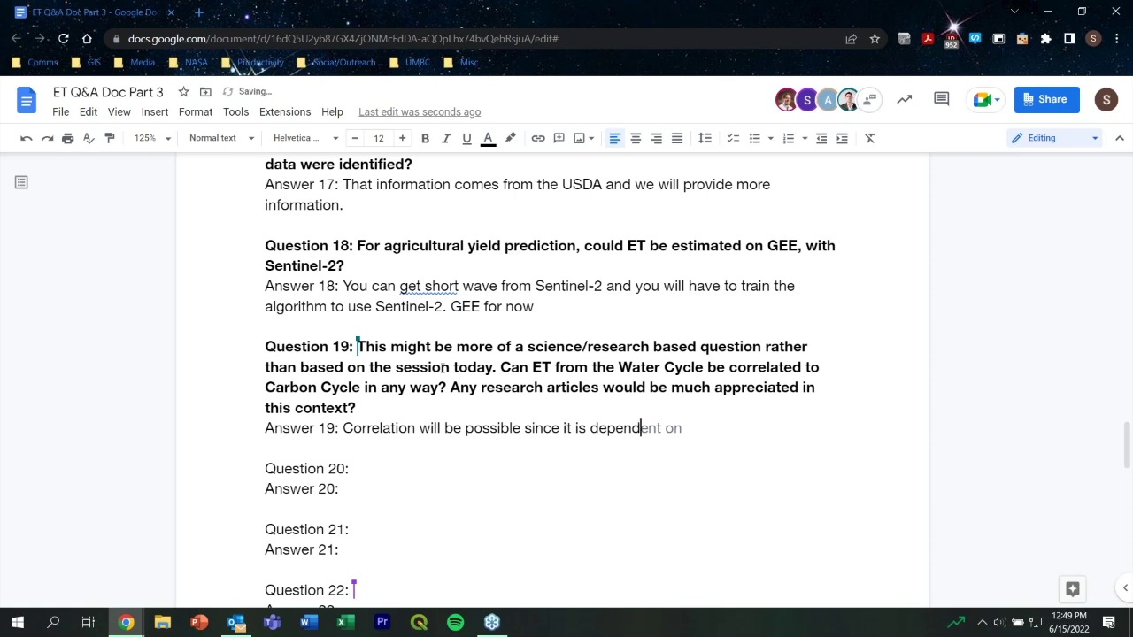
{"action": "key", "text": "Tab"}
{"action": "type", "text": "that. We will pro"}
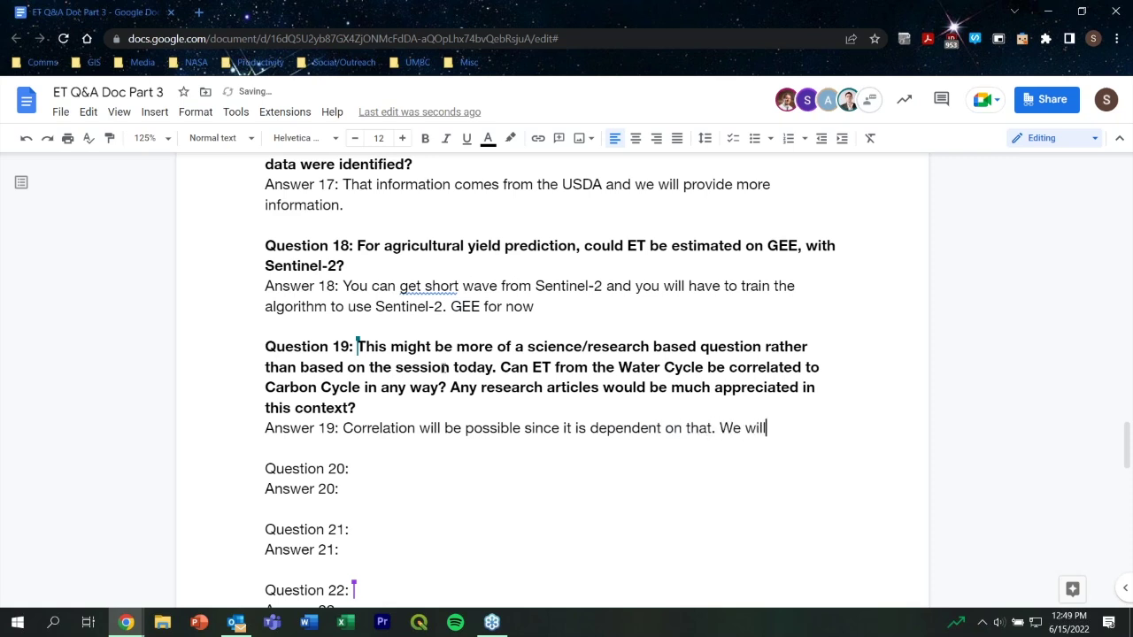
{"action": "key", "text": "Tab"}
Finish Answer 18 with 'GEE for now does not have that capacity.'
{"action": "left_click", "coordinate": [539, 308]}
{"action": "type", "text": "doe s"}
{"action": "key", "text": "BackSpace"}
{"action": "key", "text": "BackSpace"}
{"action": "type", "text": "s not "}
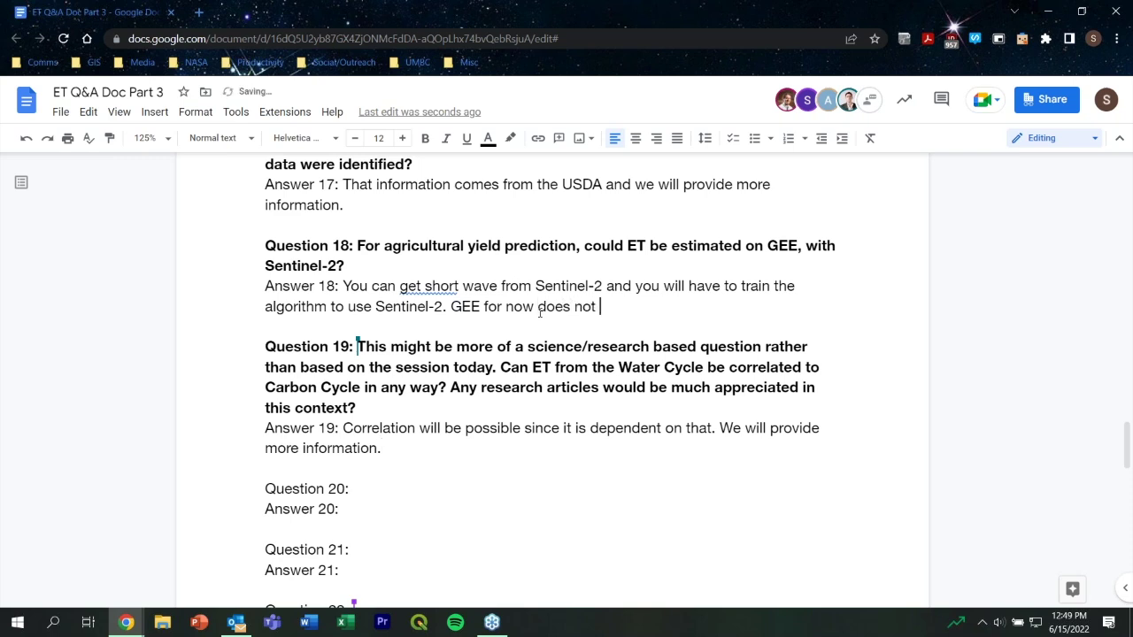
{"action": "type", "text": "have the capac"}
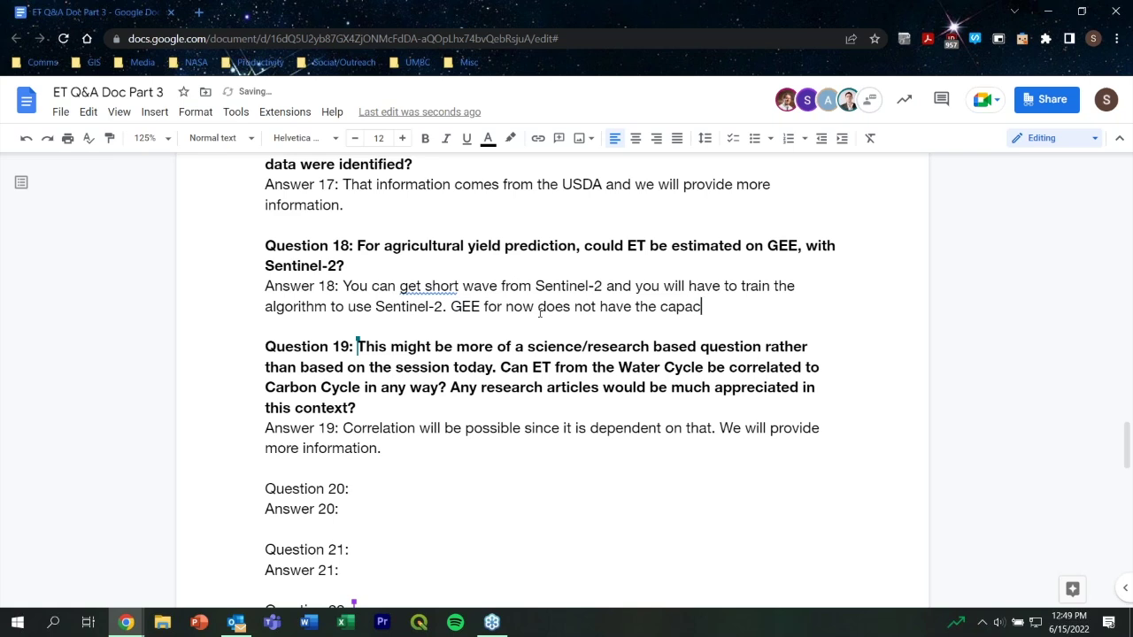
{"action": "type", "text": "ity"}
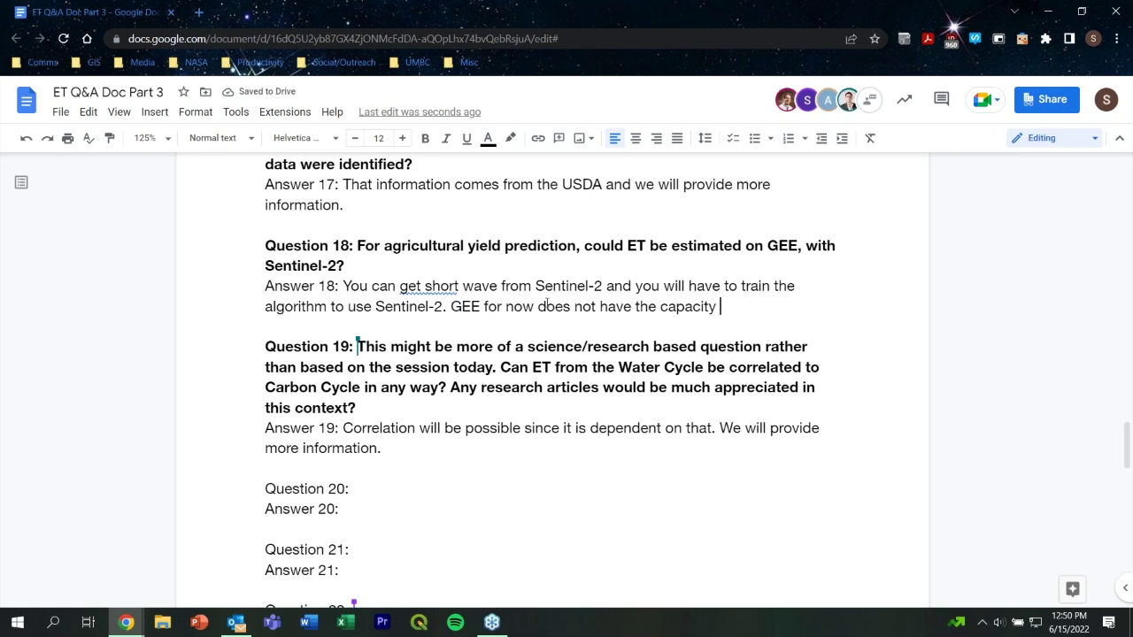
{"action": "key", "text": "BackSpace"}
{"action": "key", "text": "BackSpace"}
{"action": "key", "text": "BackSpace"}
{"action": "key", "text": "BackSpace"}
{"action": "key", "text": "BackSpace"}
{"action": "key", "text": "BackSpace"}
{"action": "key", "text": "BackSpace"}
{"action": "key", "text": "BackSpace"}
{"action": "key", "text": "BackSpace"}
{"action": "key", "text": "BackSpace"}
{"action": "key", "text": "BackSpace"}
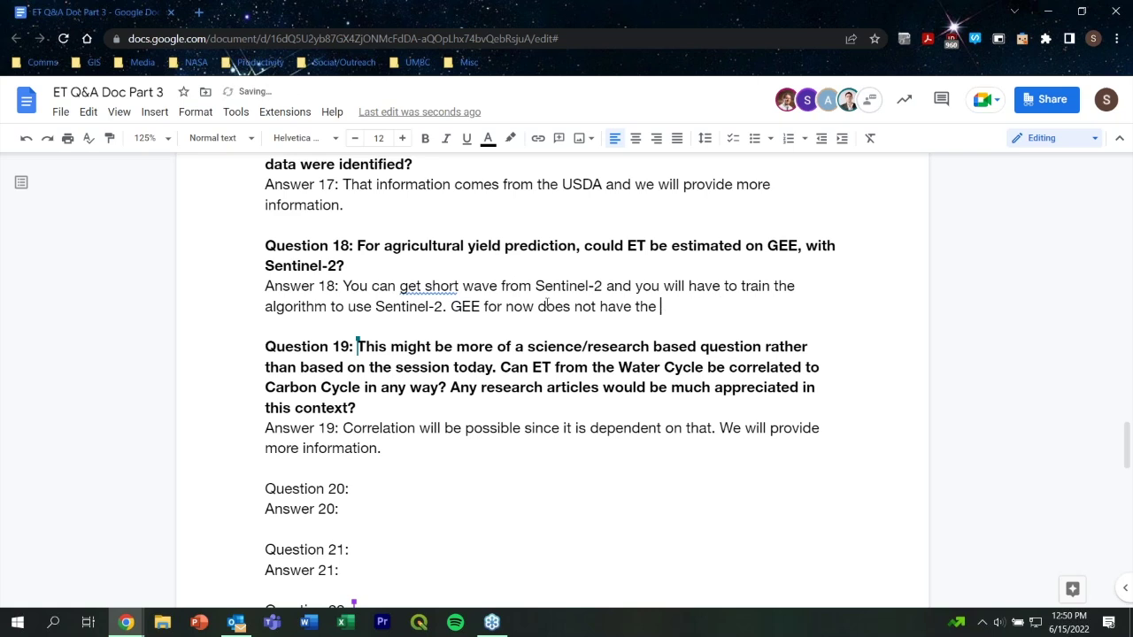
{"action": "type", "text": "at capacity."}
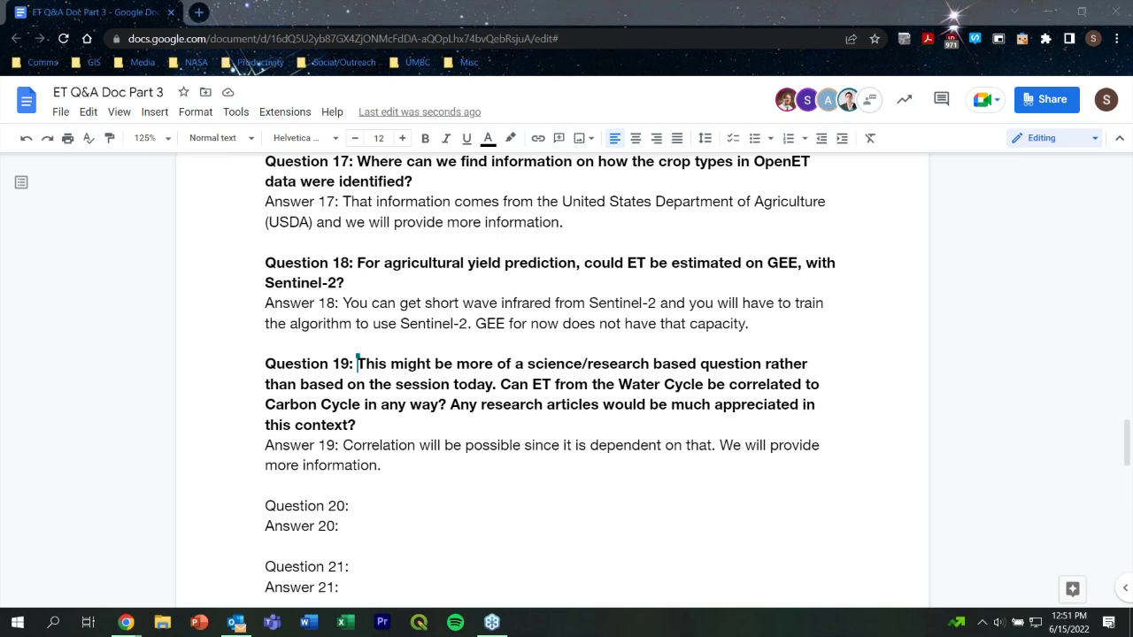
{"action": "left_click", "coordinate": [424, 465]}
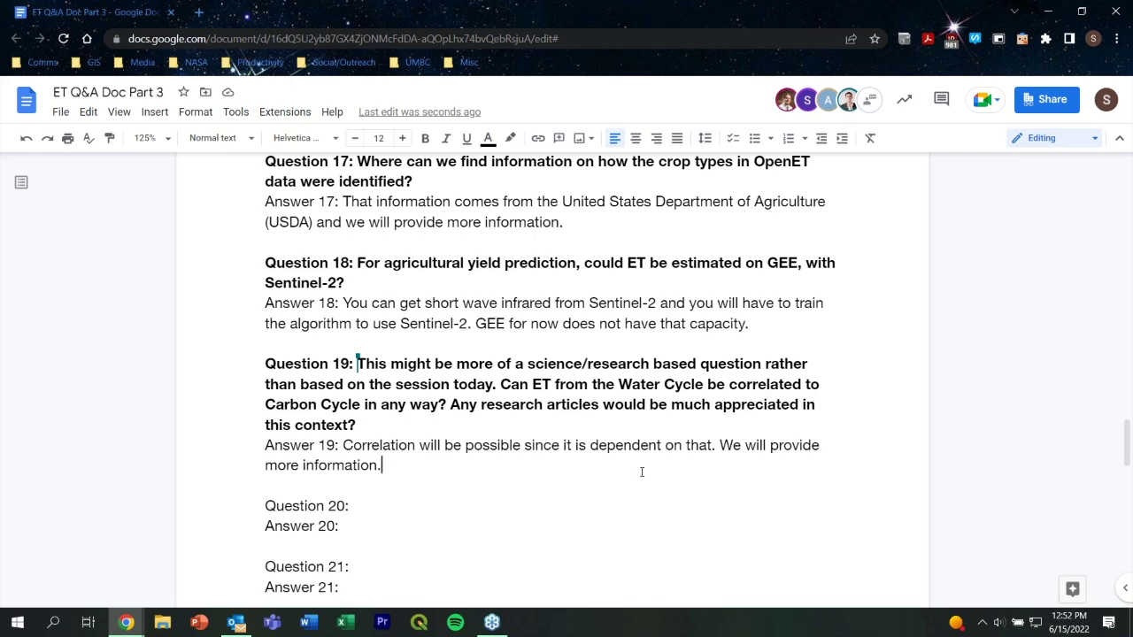
Scroll back up to the document title and Question 1
{"action": "scroll", "coordinate": [847, 457], "scroll_direction": "up", "scroll_amount": 6}
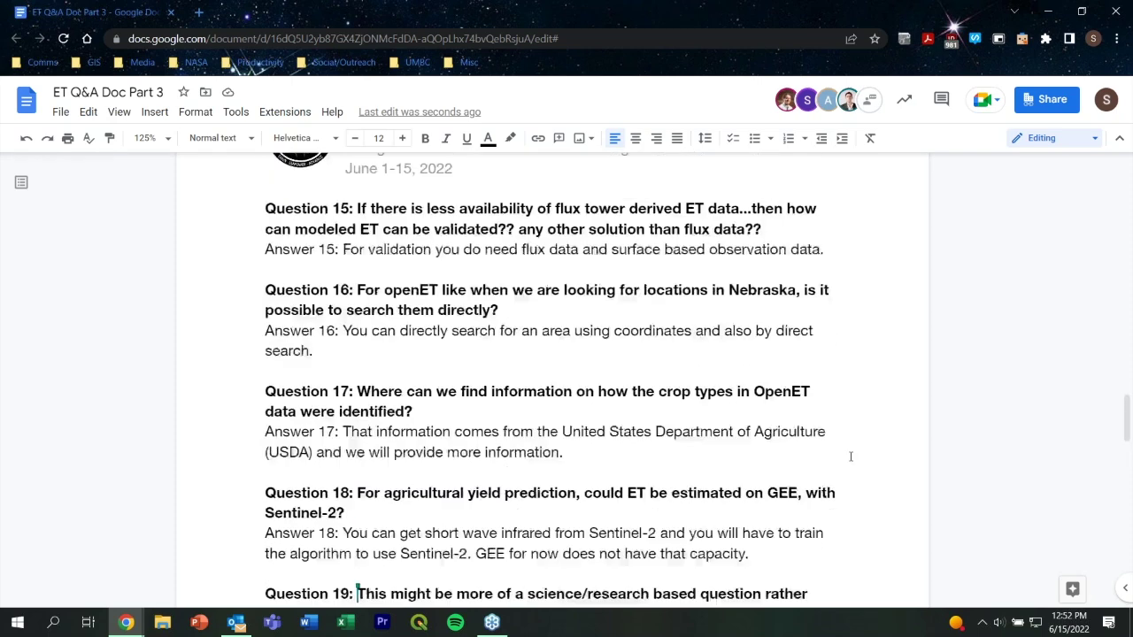
{"action": "scroll", "coordinate": [849, 456], "scroll_direction": "up", "scroll_amount": 20}
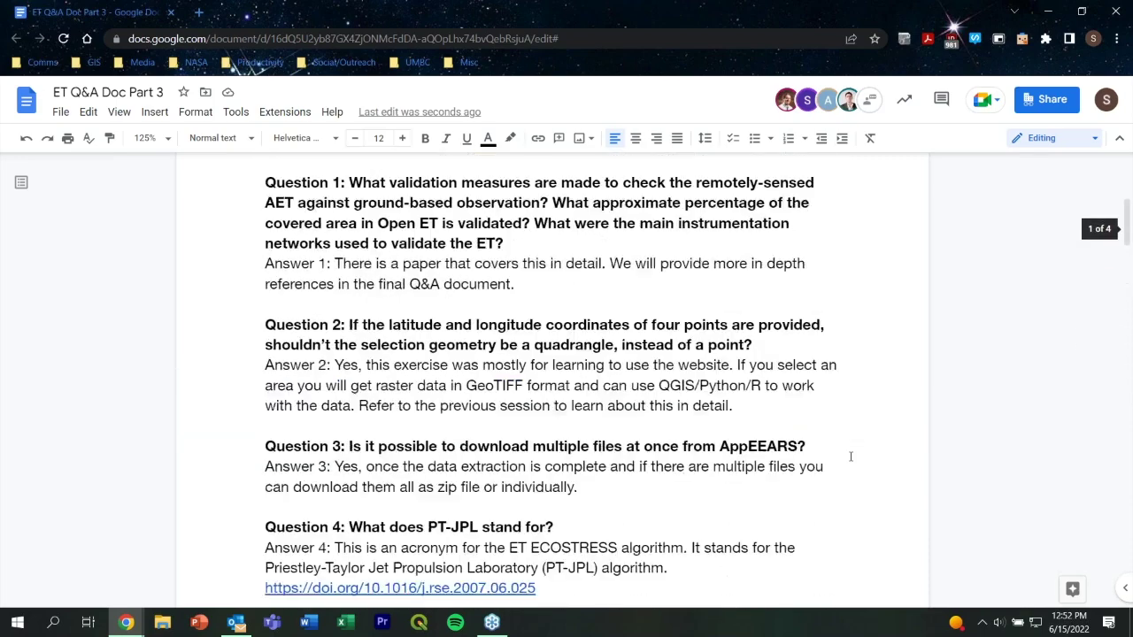
{"action": "scroll", "coordinate": [850, 457], "scroll_direction": "up", "scroll_amount": 1}
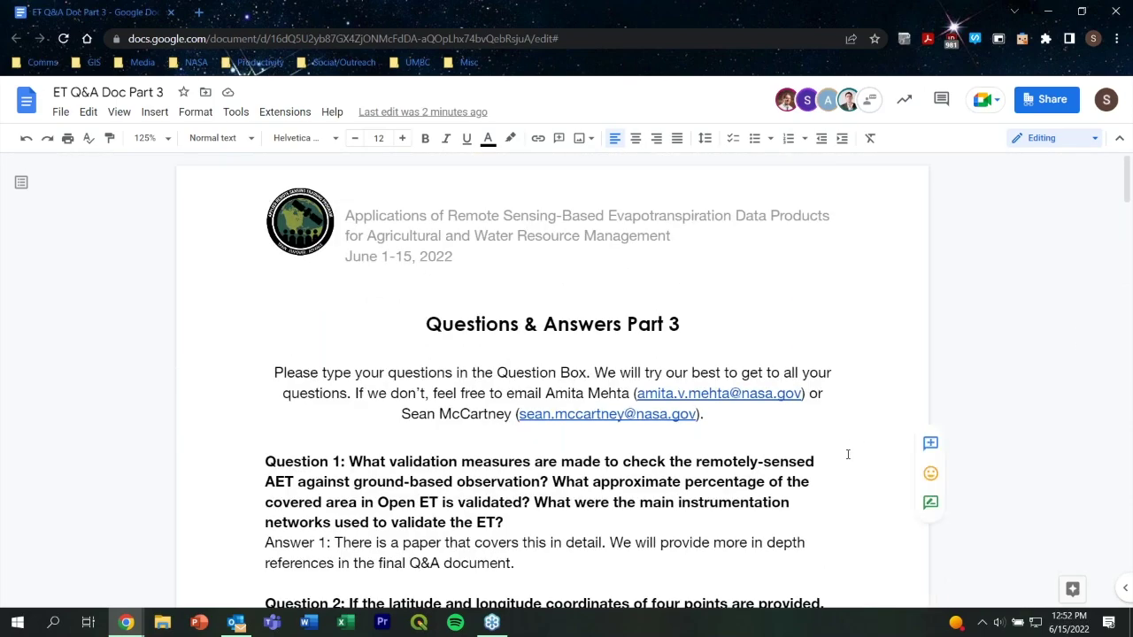